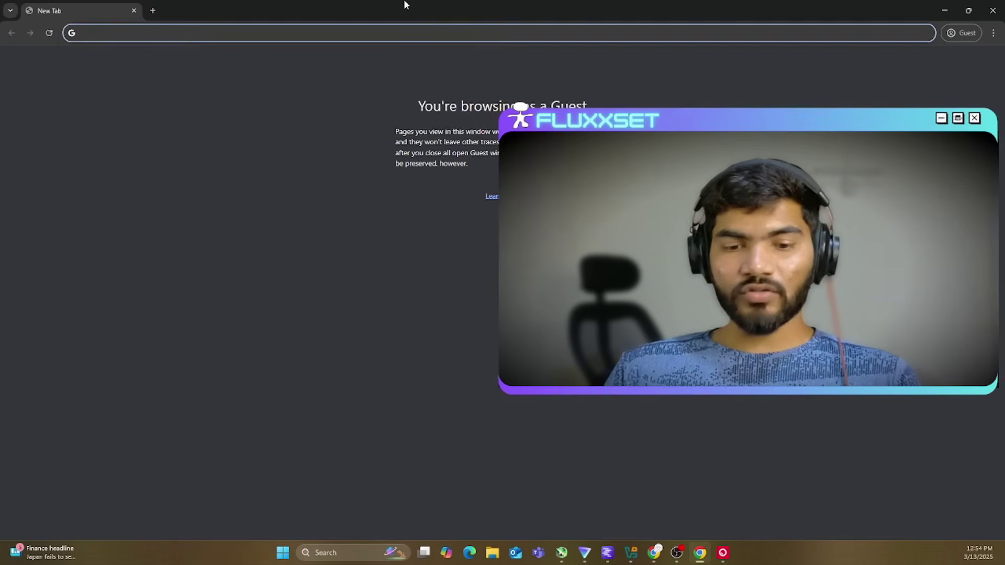
Step: Search Google for vbox and go to the Download VirtualBox page on virtualbox.org
key(Return)
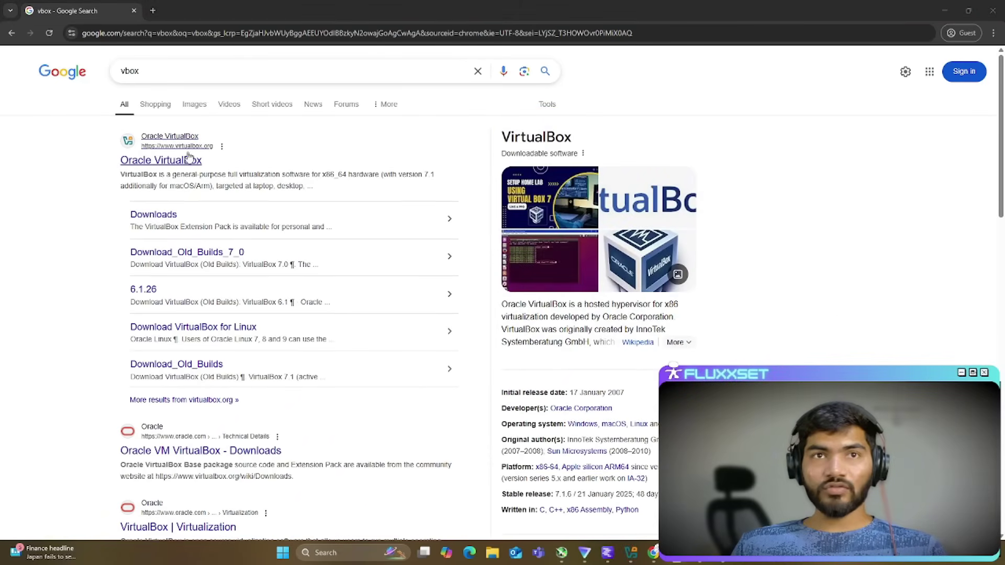
click(175, 162)
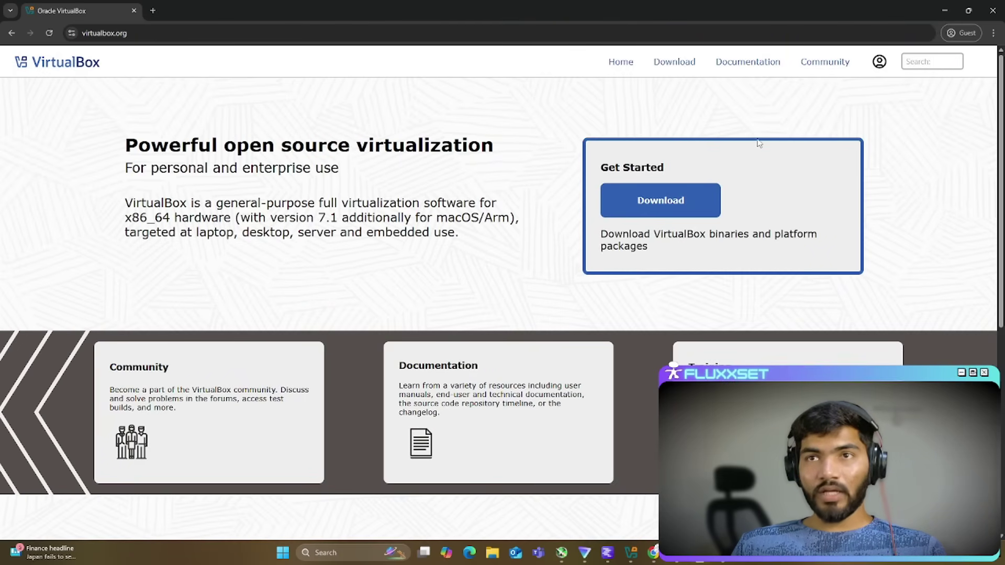
click(648, 207)
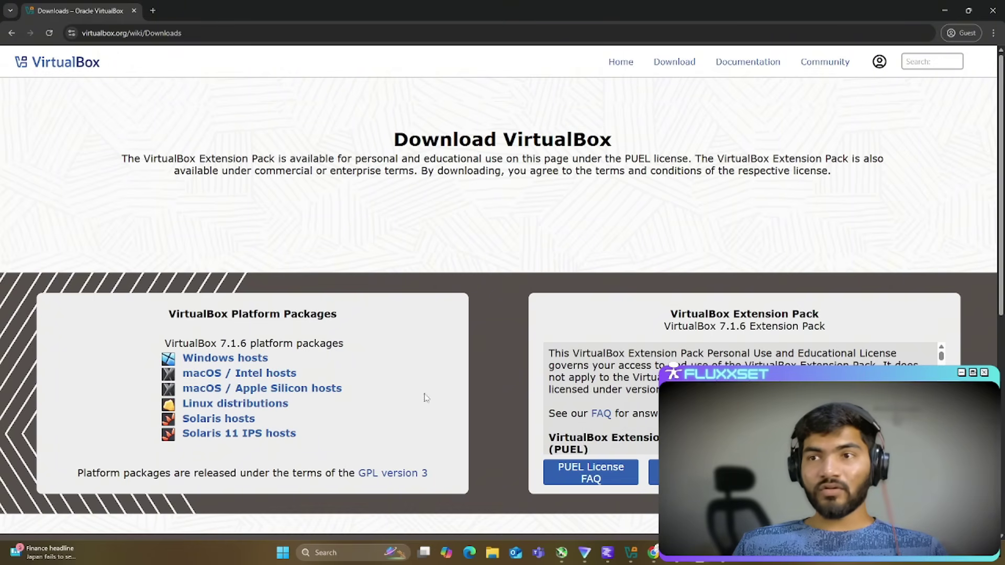
Step: Save the VirtualBox 7.1.6 Extension Pack to Downloads, confirm it finished, and minimize Chrome
drag(765, 314, 818, 315)
click(823, 315)
click(696, 472)
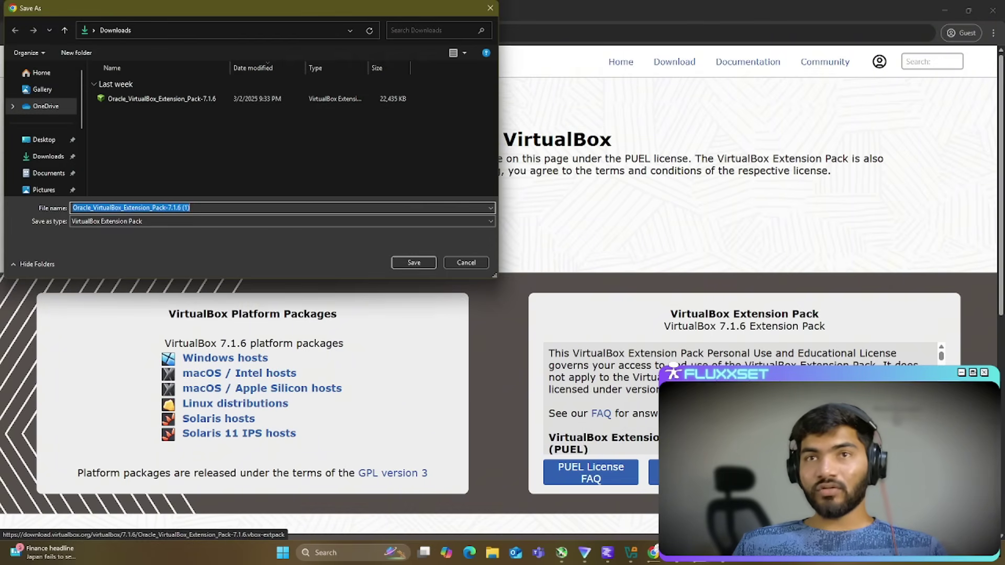
click(413, 263)
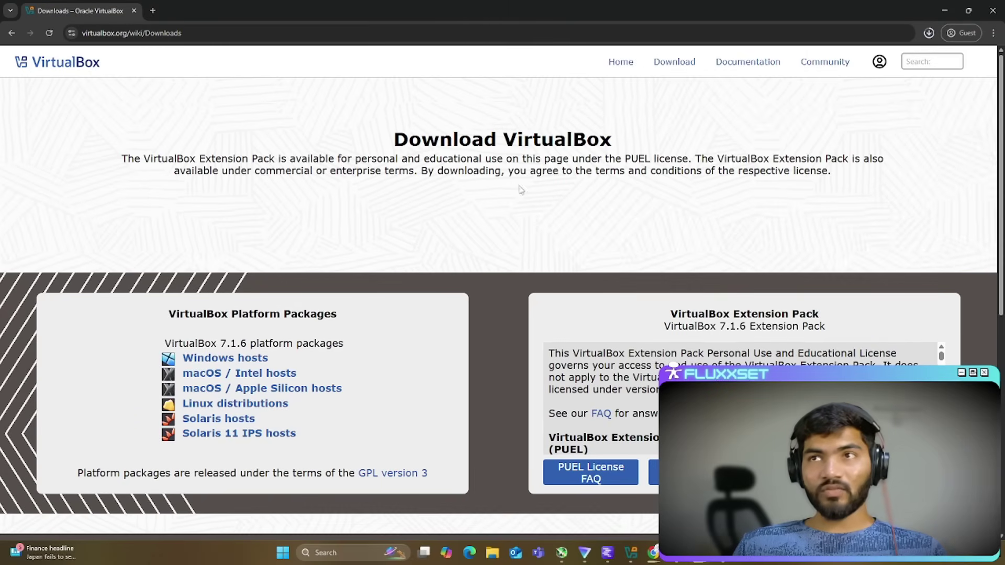
click(930, 33)
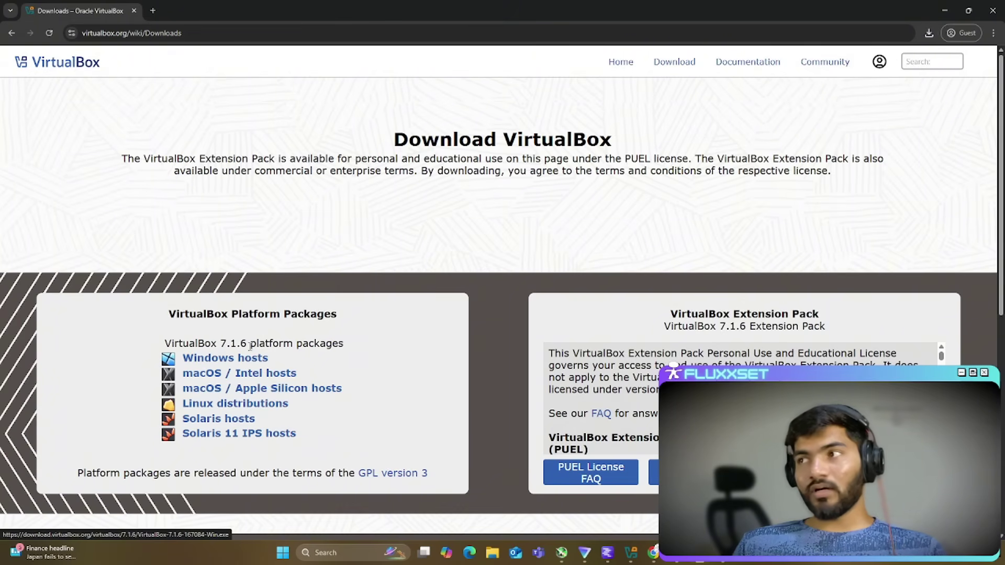
click(951, 5)
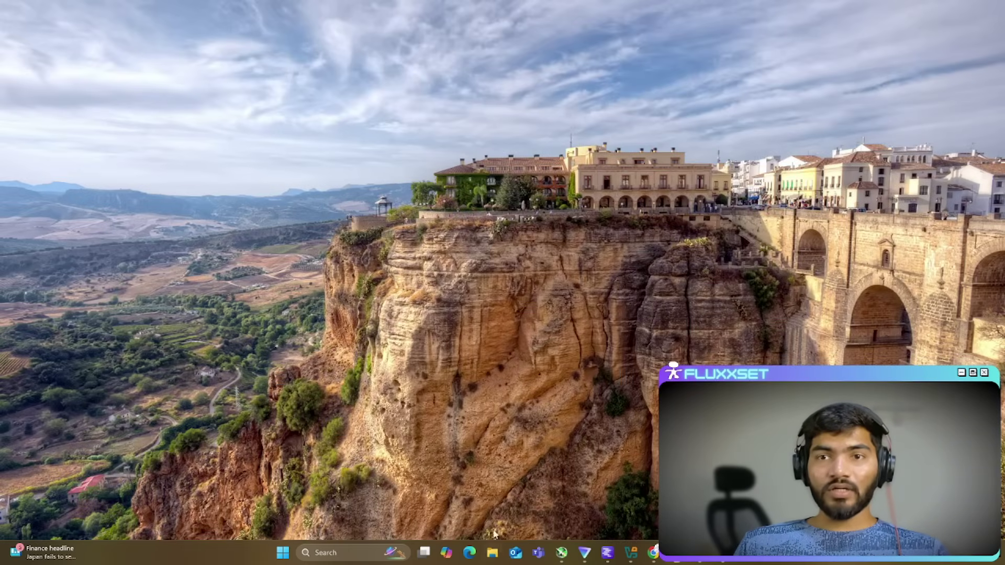
Step: Launch the VirtualBox-7.1.6-167084-Win installer from the Downloads folder in File Explorer
click(491, 553)
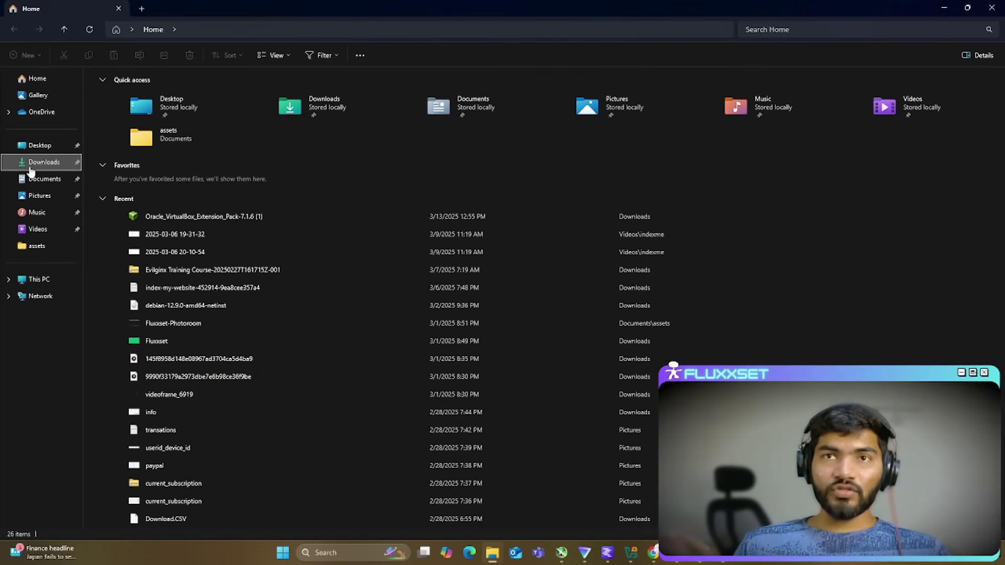
click(32, 168)
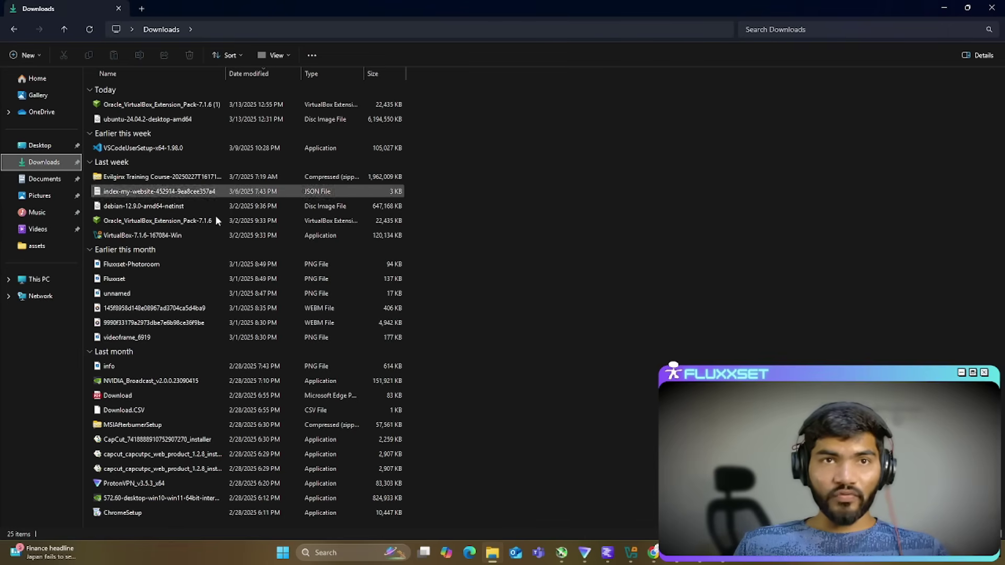
double_click(188, 239)
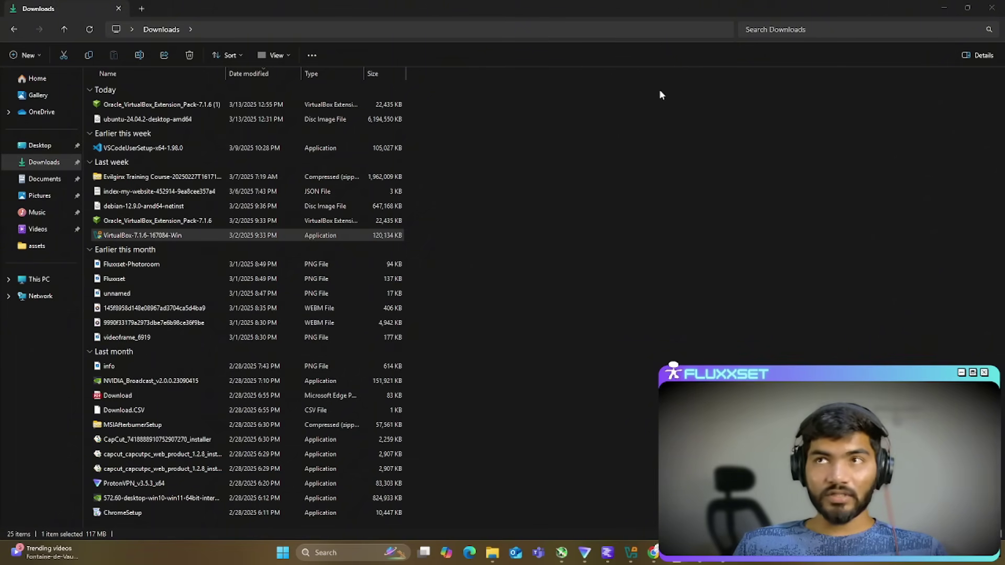
Step: Minimize the Downloads window and restore the VirtualBox Manager from the taskbar
click(943, 7)
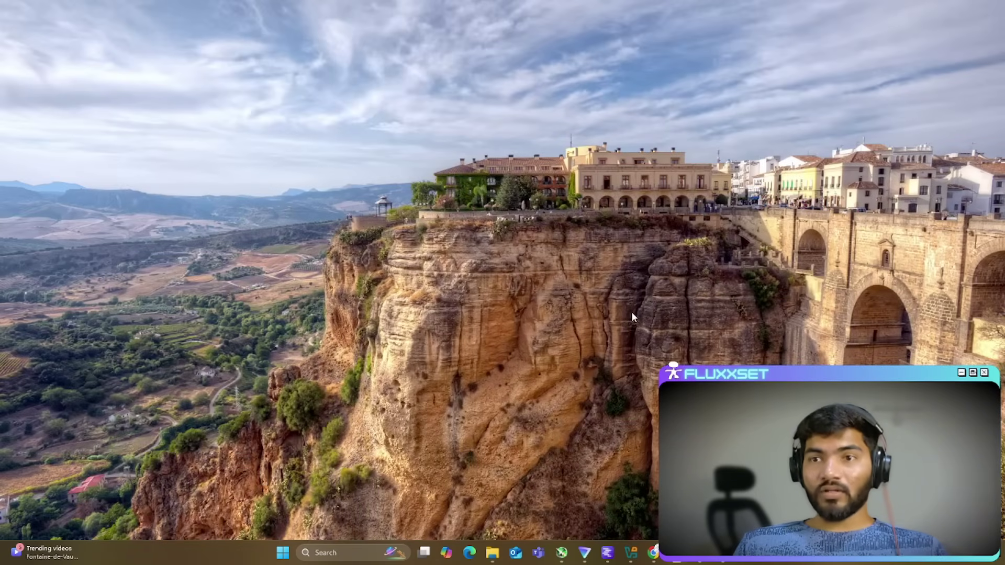
click(631, 552)
click(634, 557)
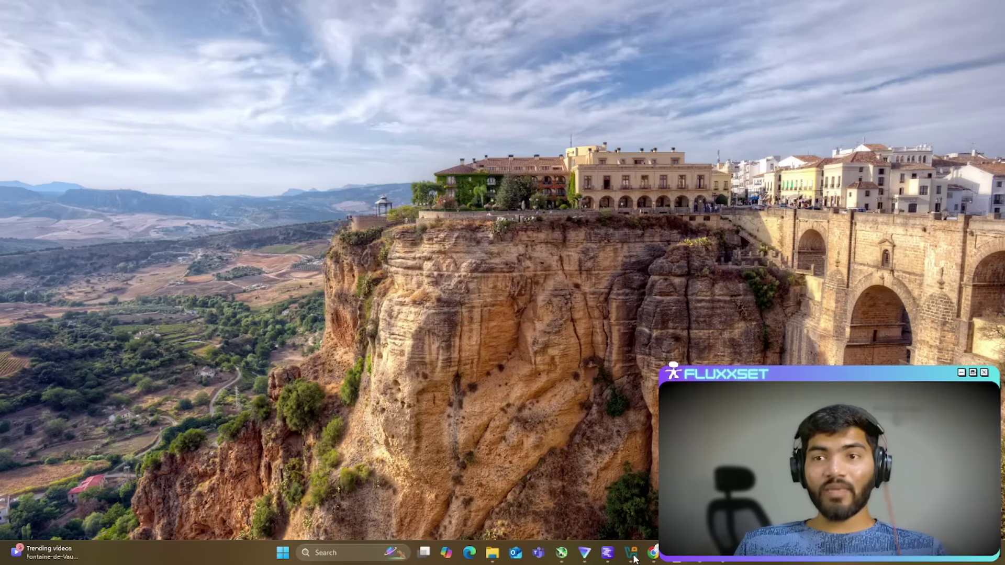
right_click(635, 558)
click(634, 558)
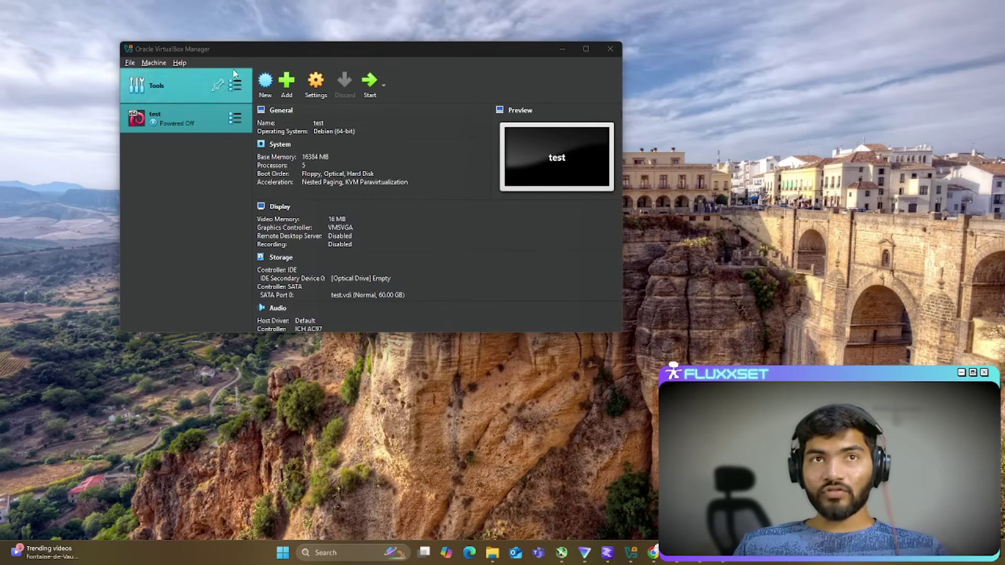
Step: Close and relaunch Oracle VirtualBox via Start search, then bring the Downloads folder forward
drag(417, 40, 389, 39)
click(587, 33)
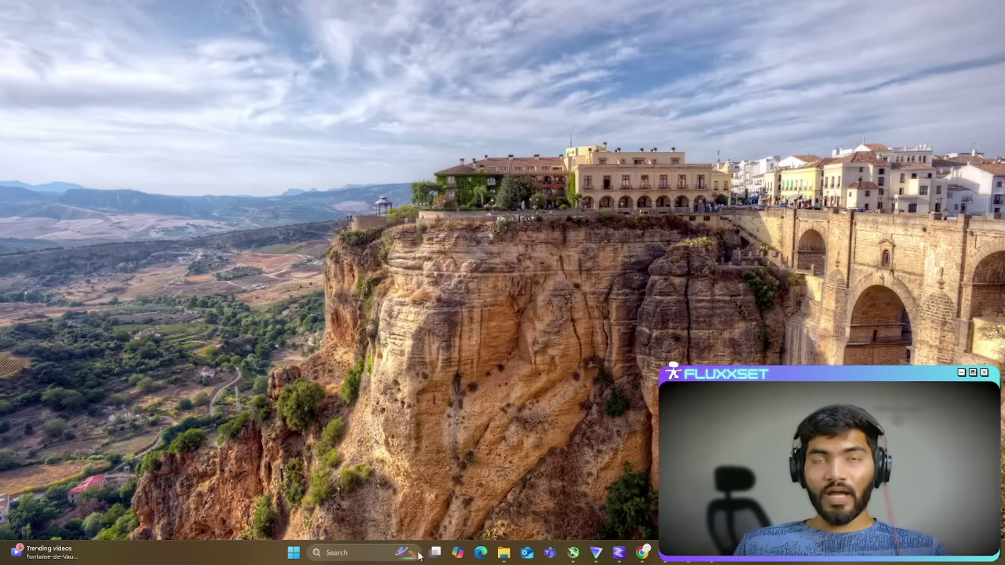
click(327, 559)
text(vo)
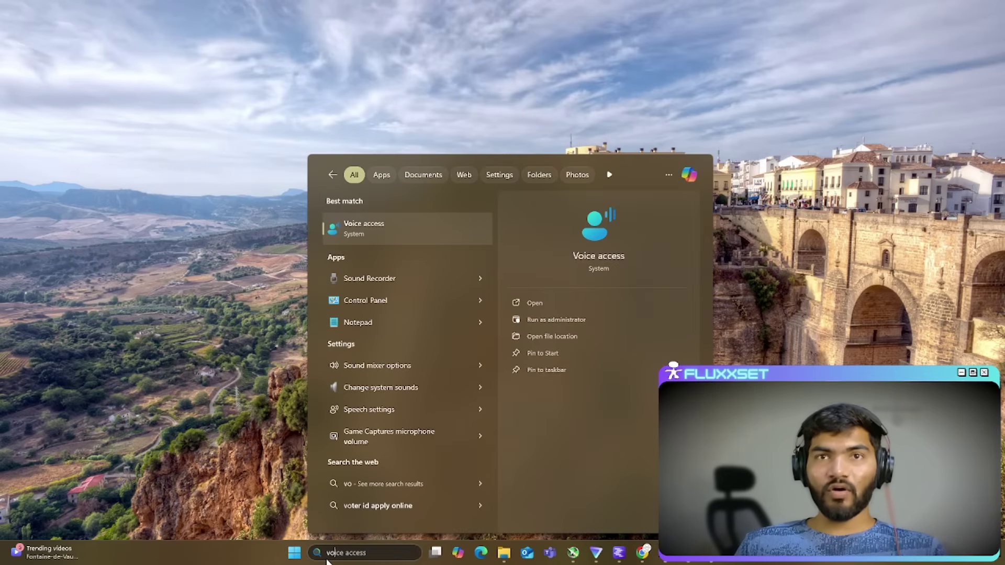
text(b)
key(BackSpace)
key(BackSpace)
key(BackSpace)
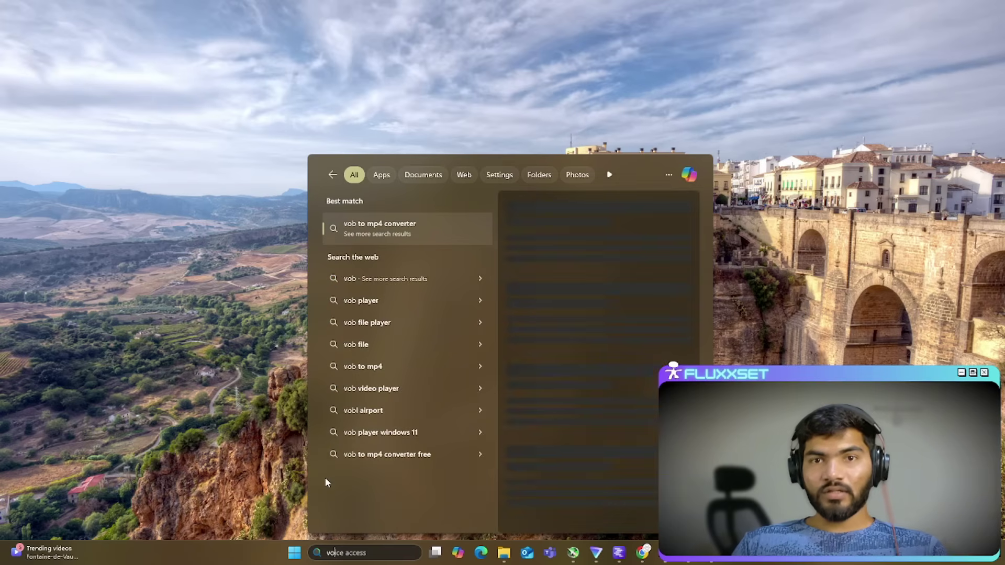
text(vbox)
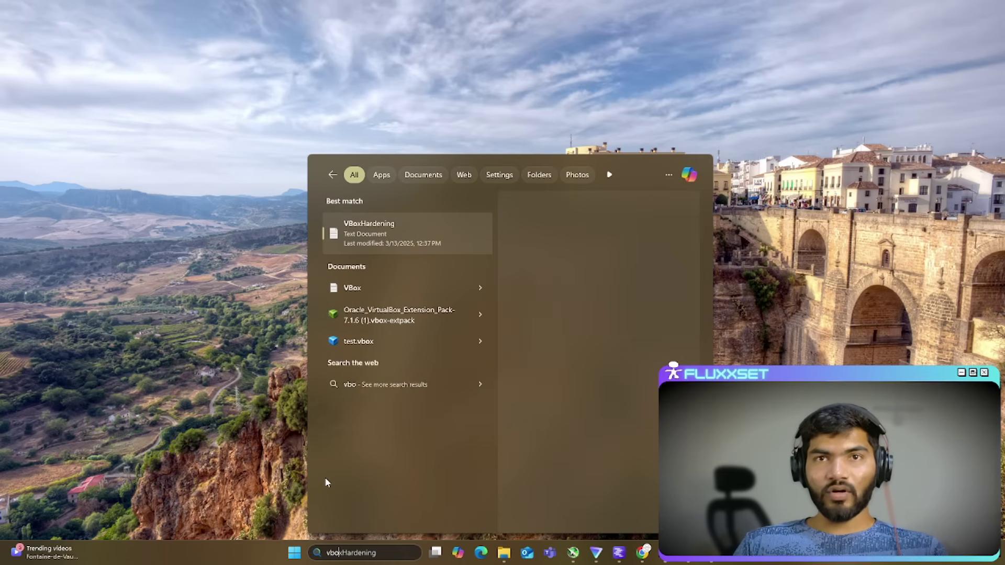
key(BackSpace)
key(BackSpace)
key(BackSpace)
key(BackSpace)
text(box)
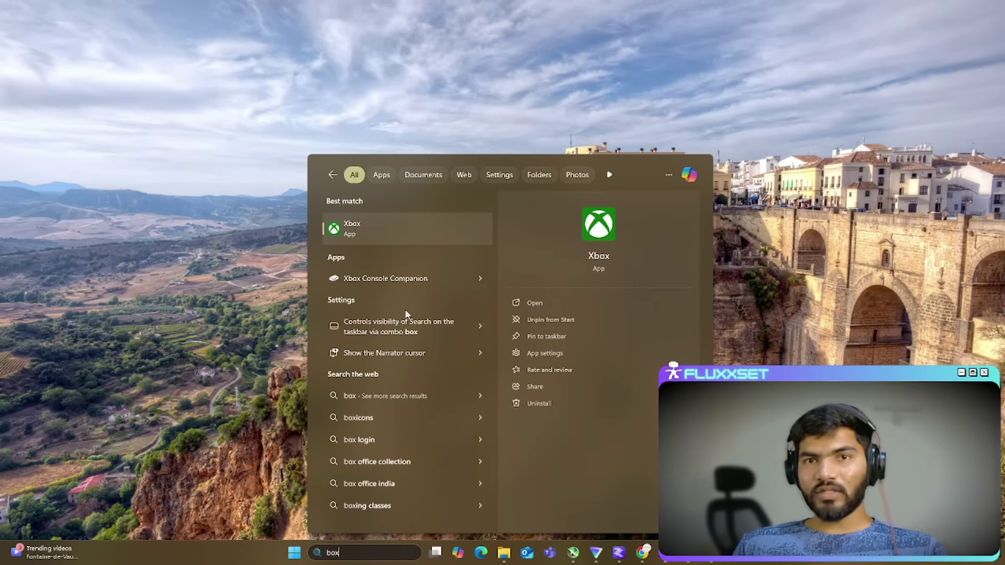
key(BackSpace)
key(BackSpace)
key(BackSpace)
text(vi)
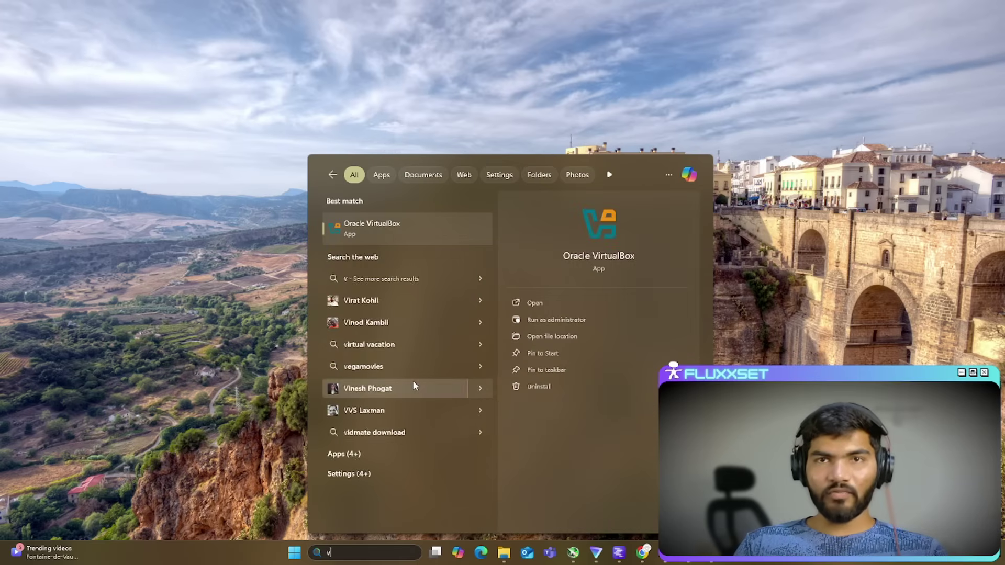
click(384, 224)
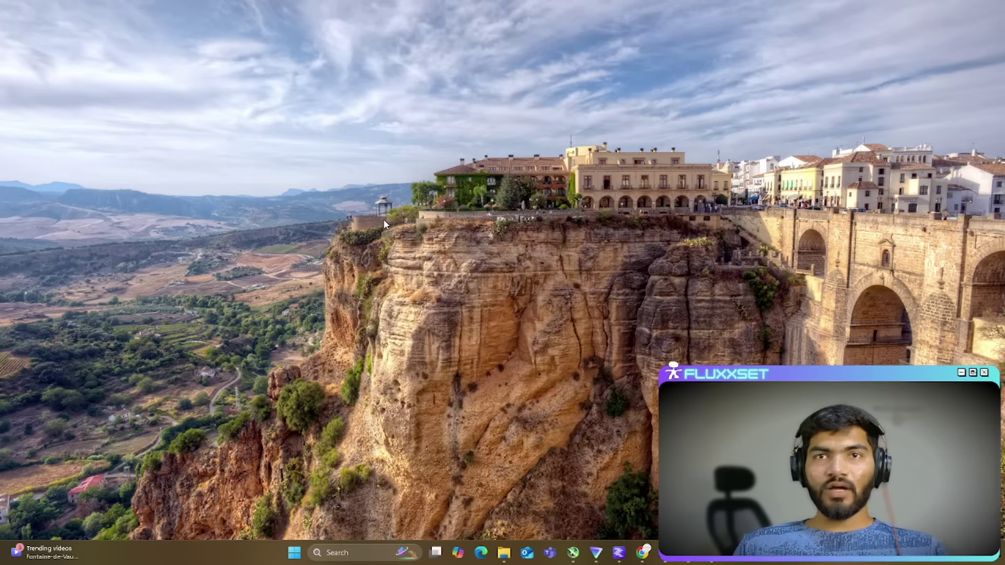
drag(310, 36, 388, 84)
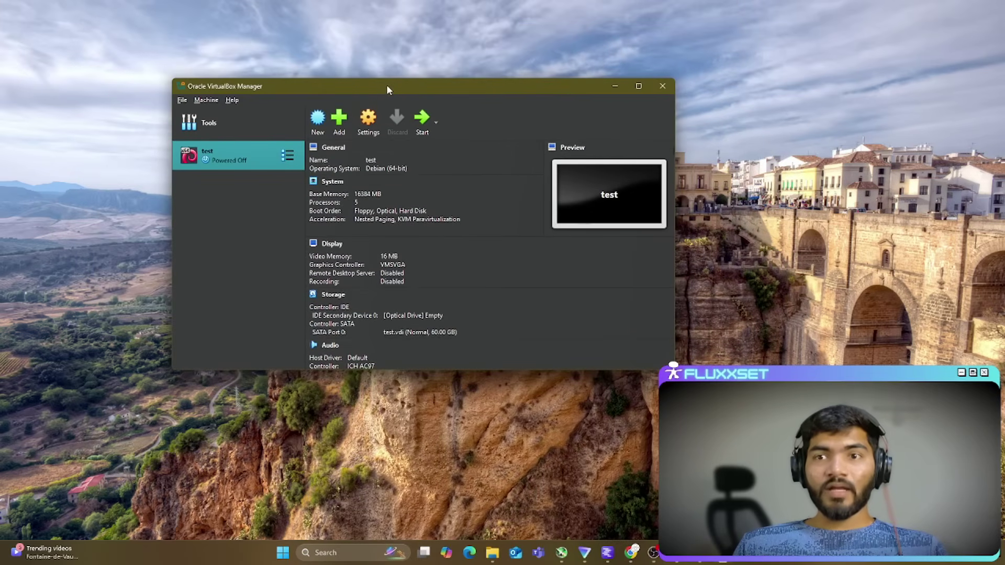
click(492, 552)
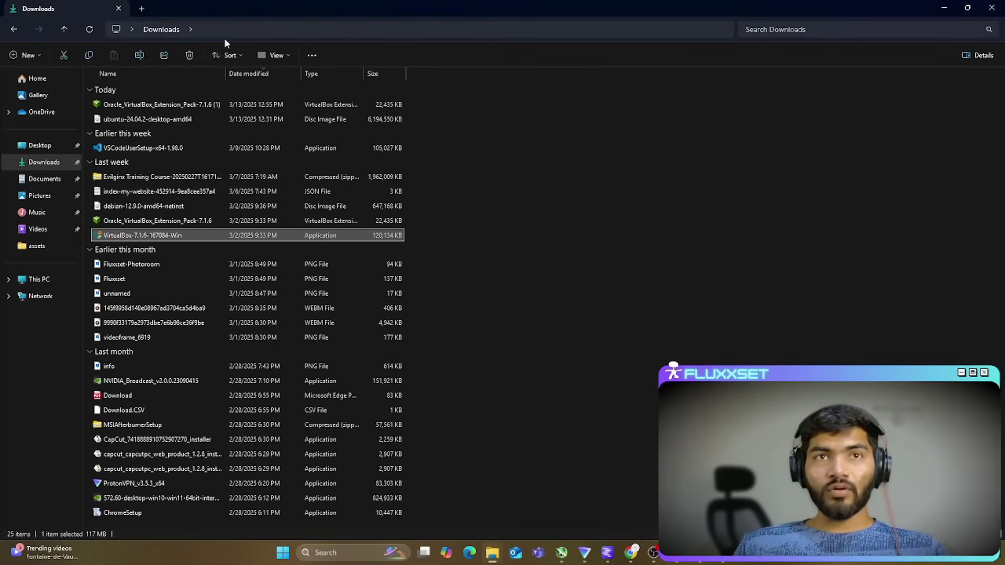
Step: Open the downloaded Extension Pack, approve its installation and dismiss the license dialog
click(127, 104)
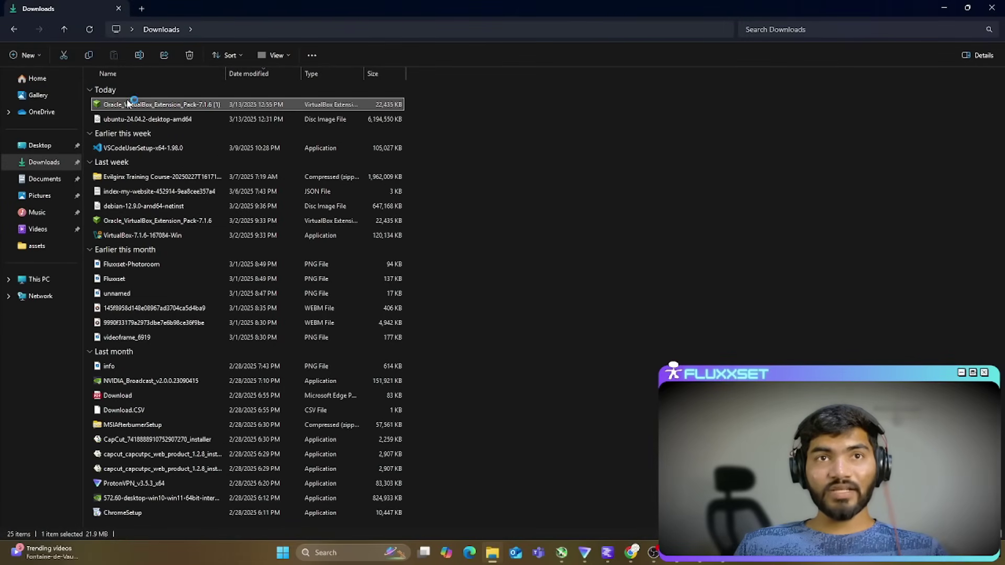
double_click(127, 104)
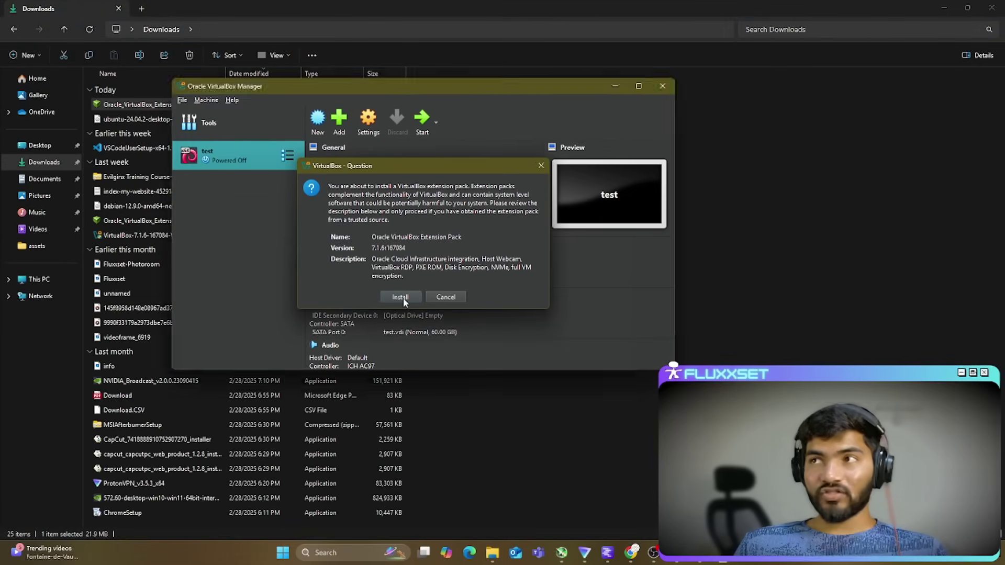
click(400, 297)
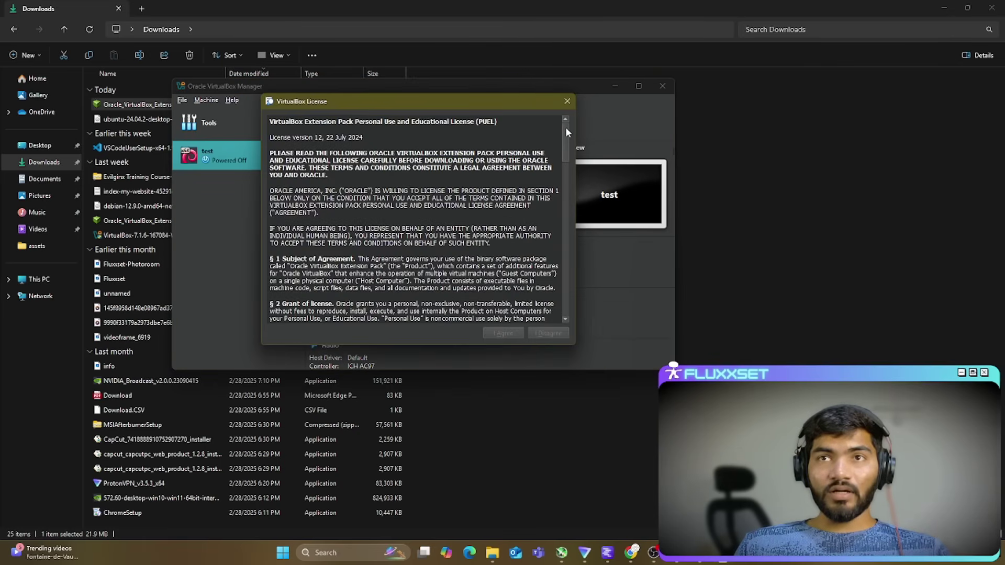
drag(566, 129, 561, 312)
click(548, 332)
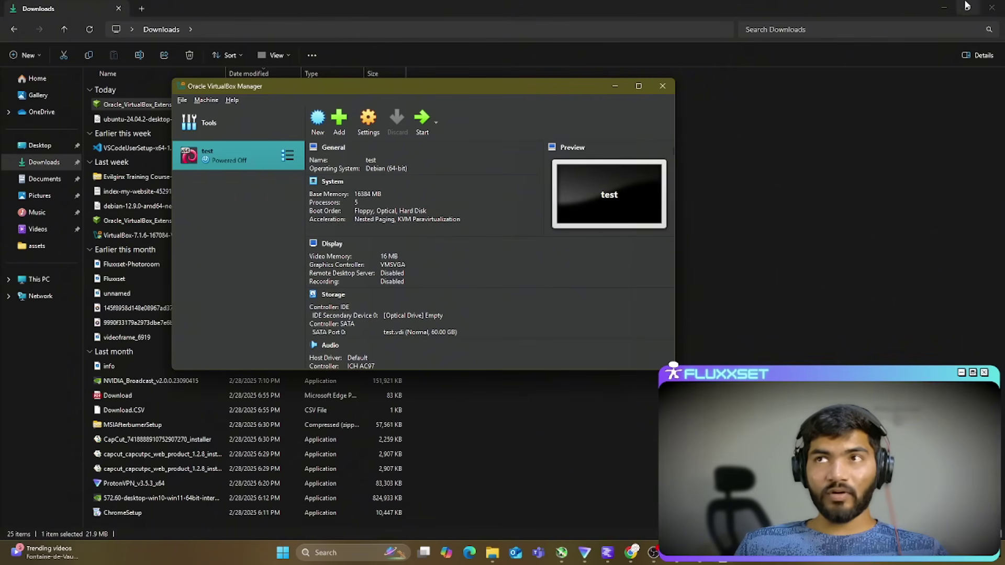
Step: Approve the Extension Pack installation again, then maximize the VirtualBox Manager
click(947, 6)
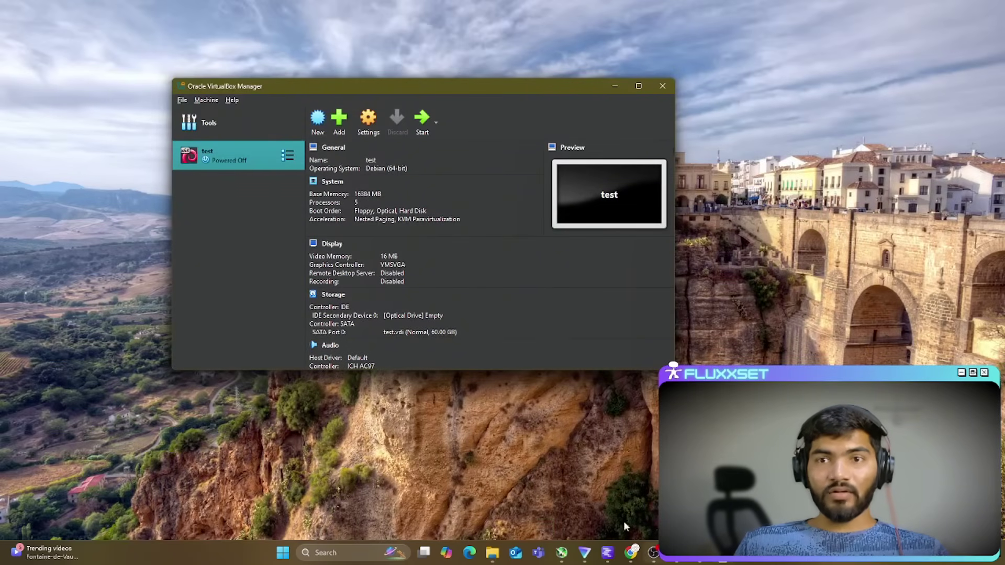
click(492, 552)
double_click(129, 105)
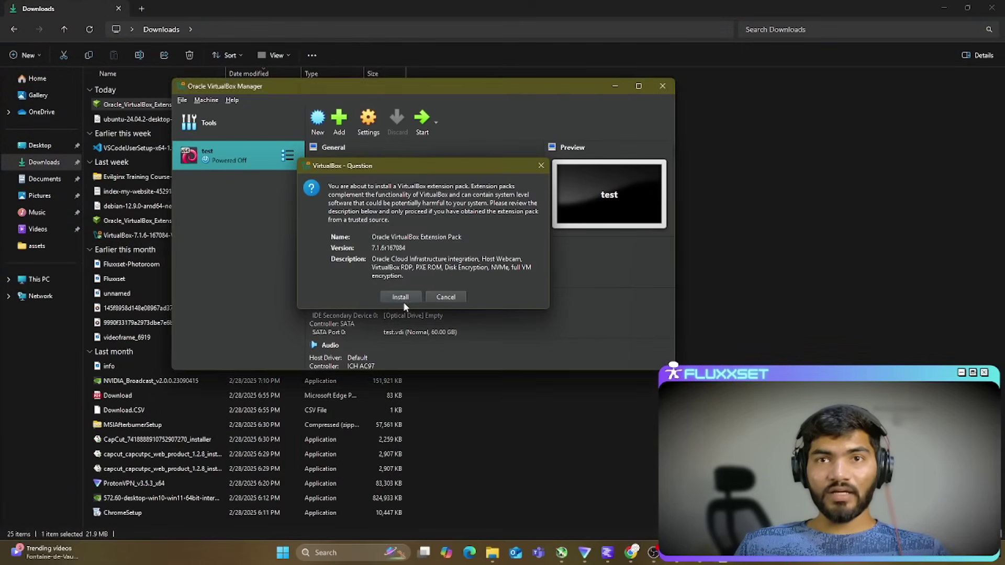
click(400, 297)
drag(564, 138, 516, 359)
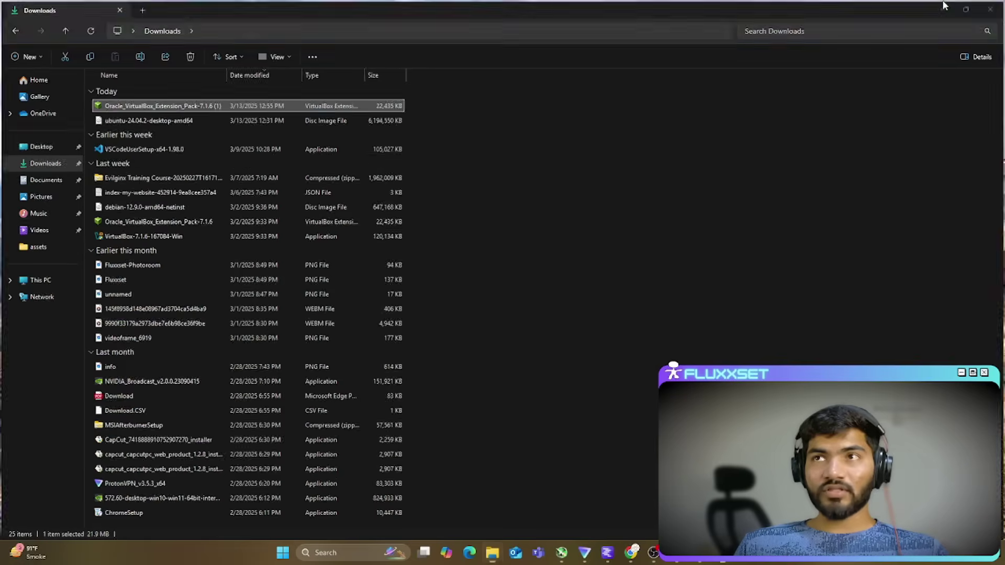
click(944, 6)
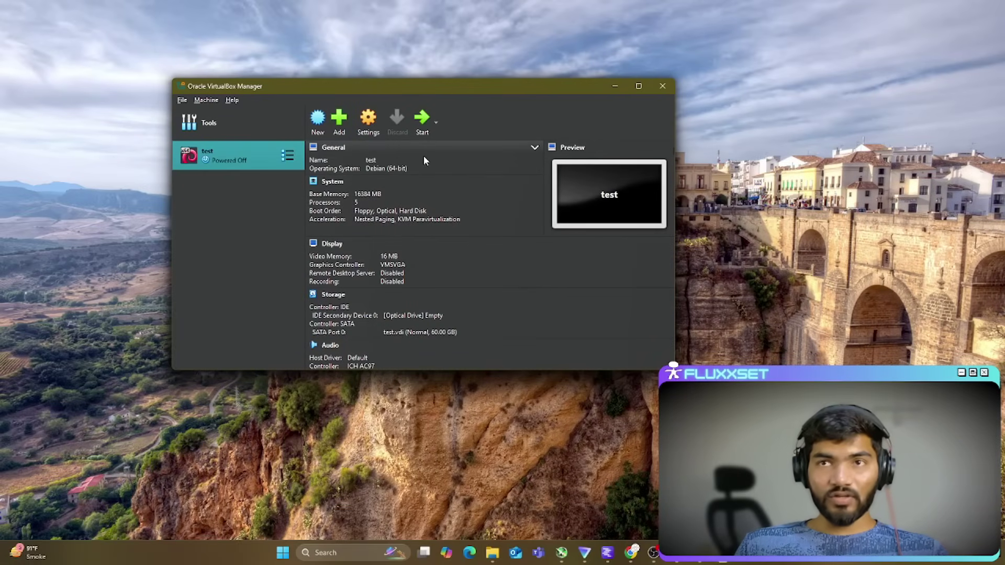
click(639, 86)
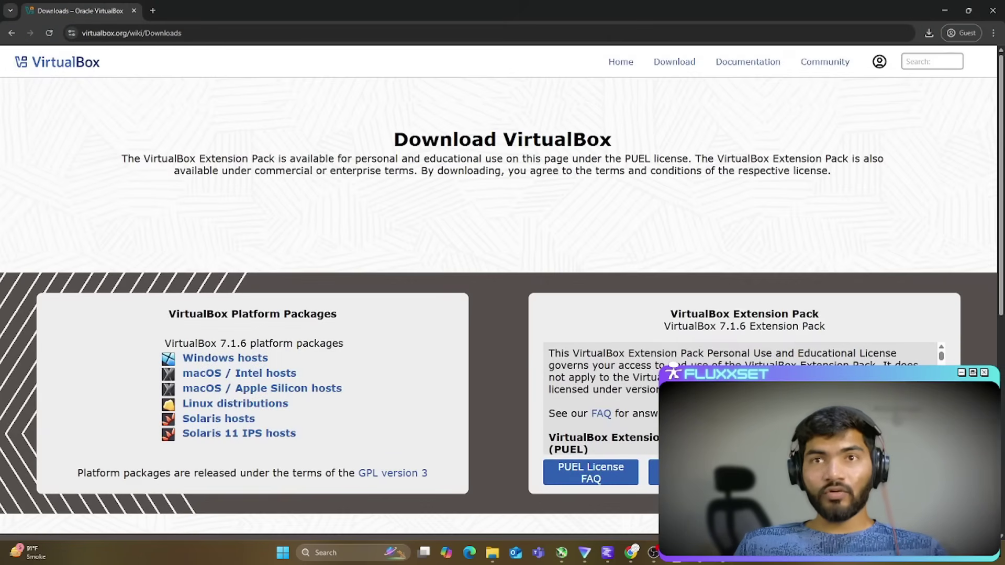
Step: Search 'ubuntu desktop' in a new tab and open Ubuntu's download page, accepting cookies
click(152, 11)
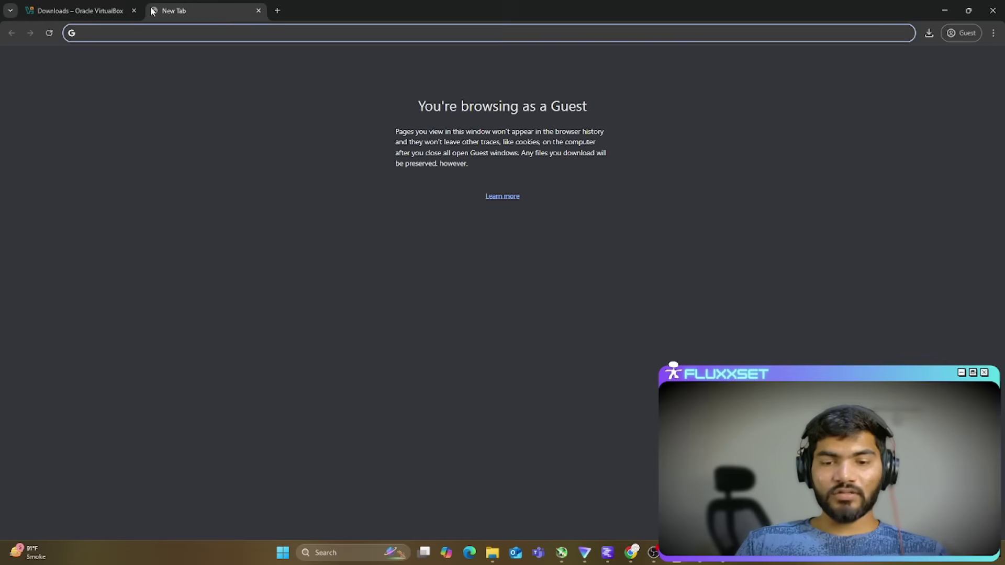
text(ubuntu deesk)
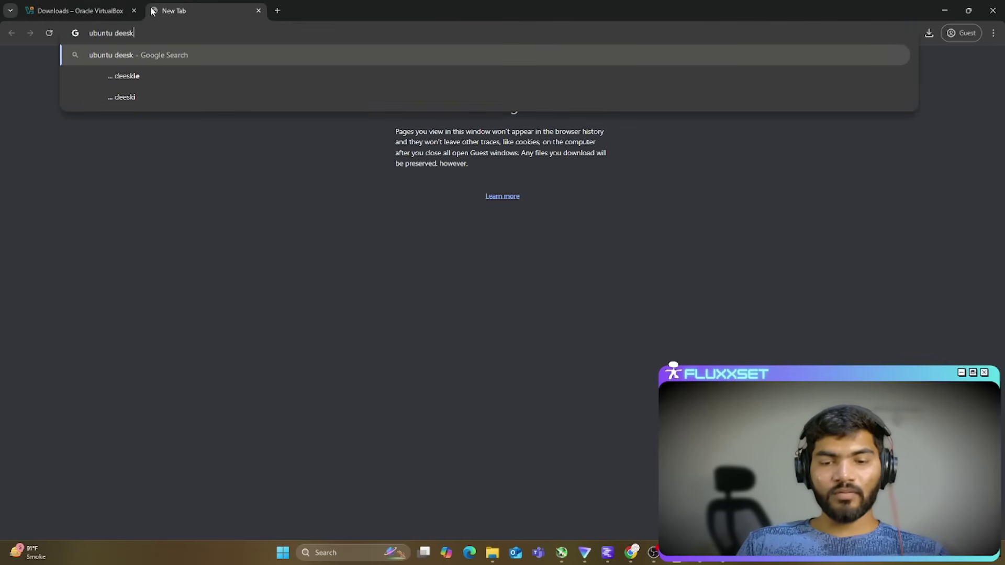
key(Return)
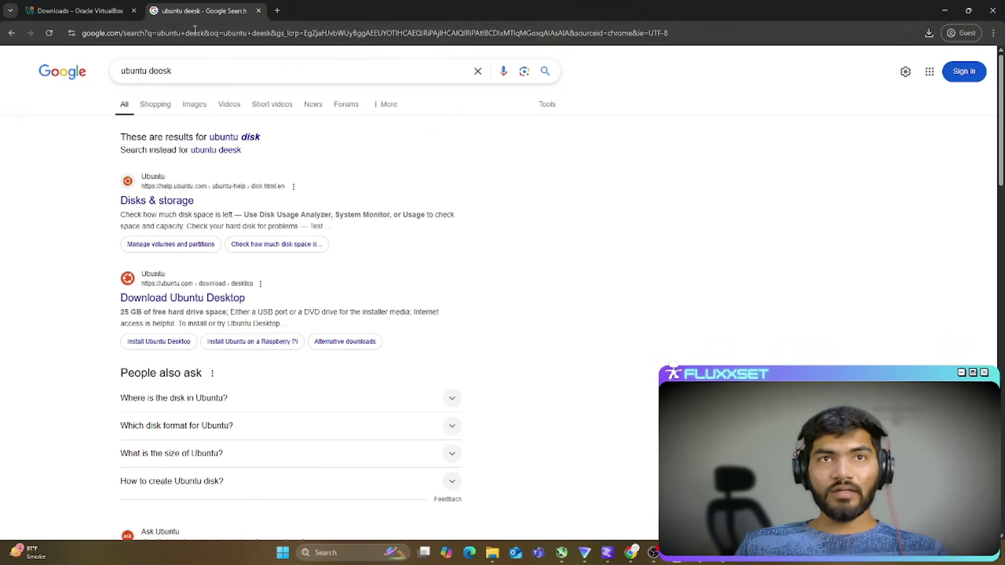
double_click(159, 74)
text(desktop)
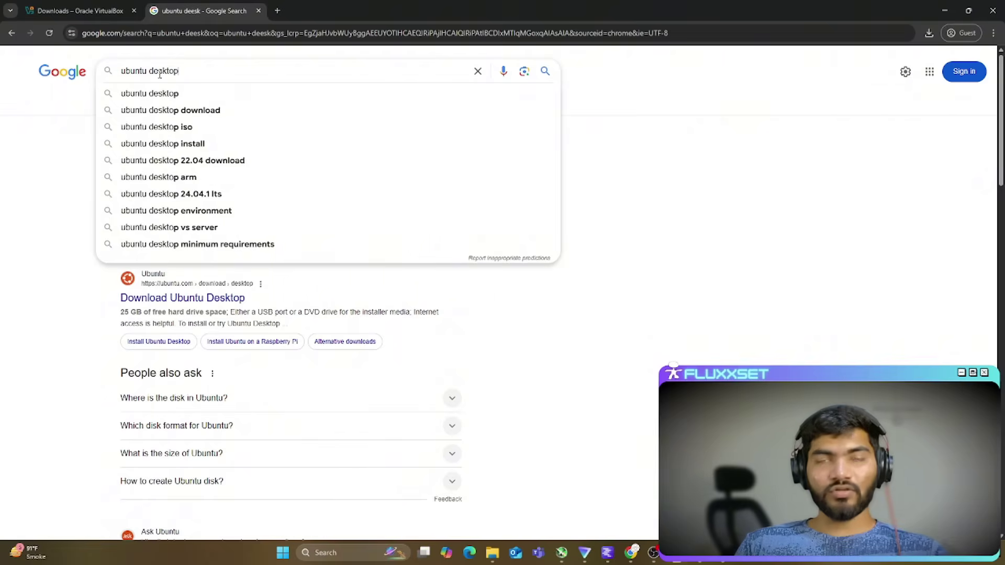
key(Return)
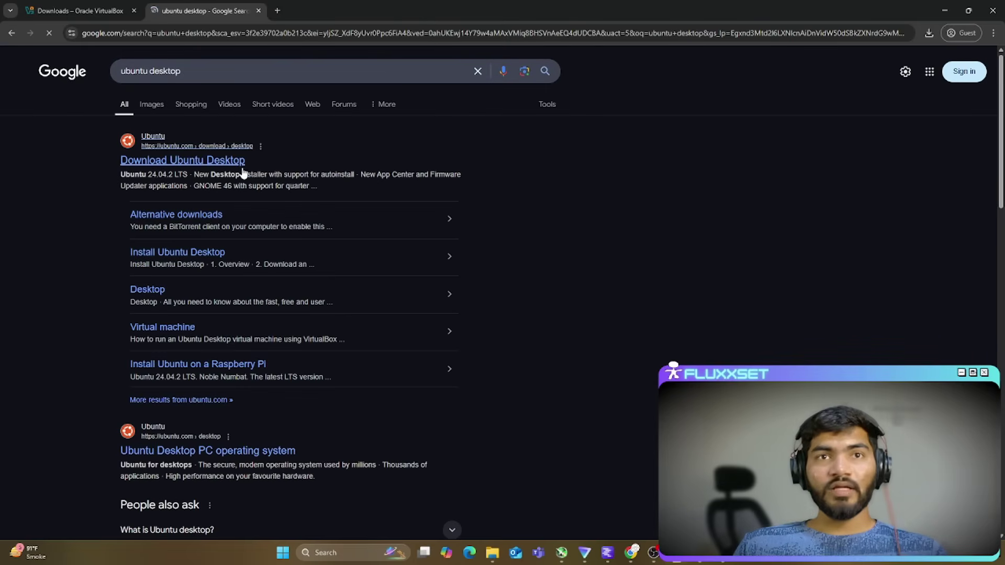
click(198, 162)
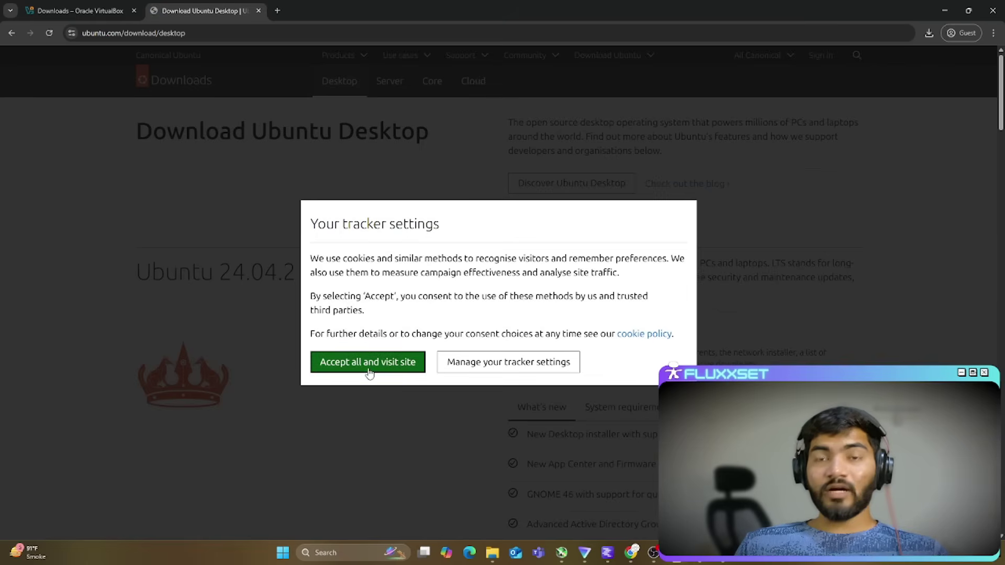
click(369, 365)
Step: Check the Ubuntu 24.04.2 LTS version in the heading, then minimize Chrome
drag(217, 270, 306, 274)
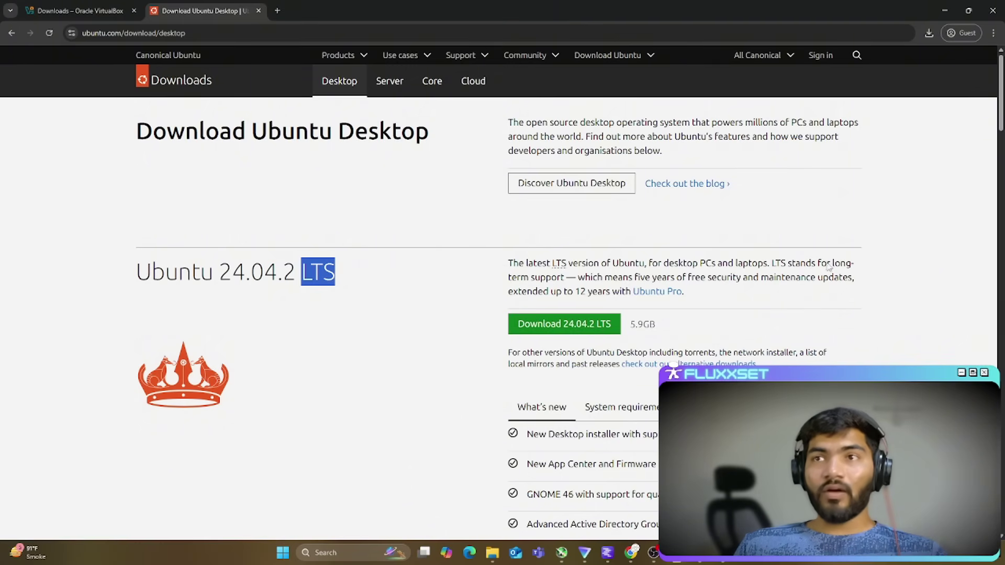
click(884, 239)
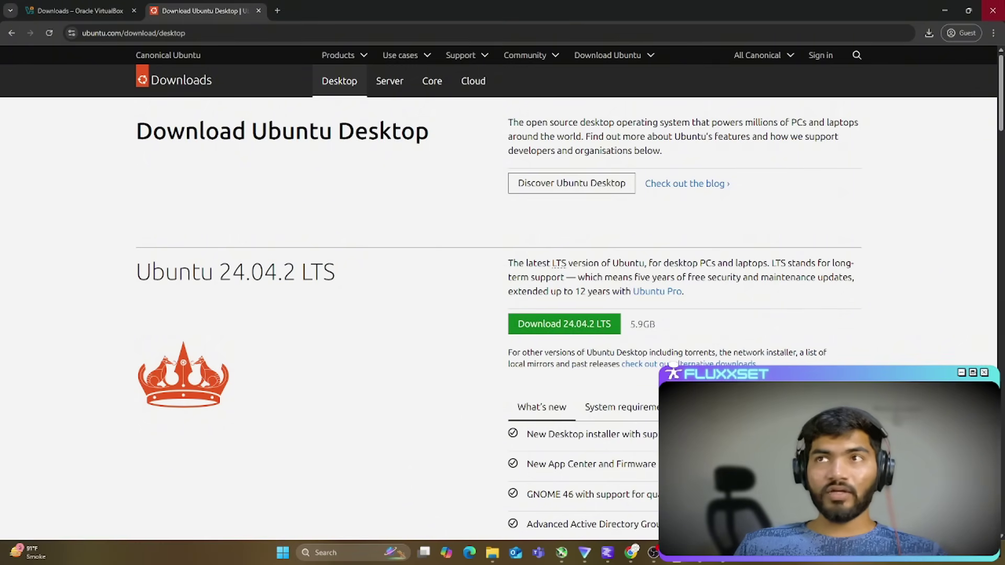
click(944, 10)
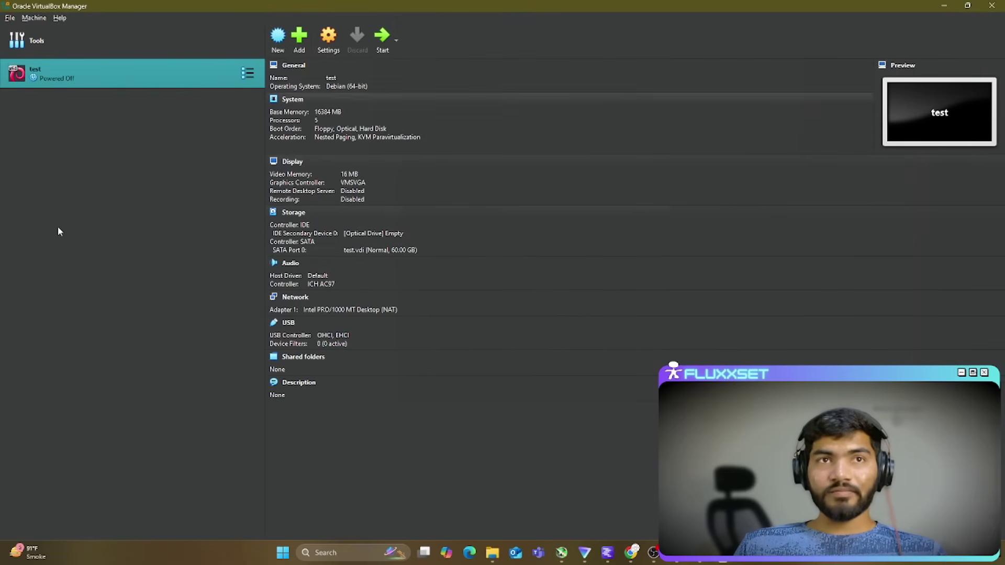
Step: Start a new VM named ubuntu with type Linux and subtype Ubuntu
click(273, 38)
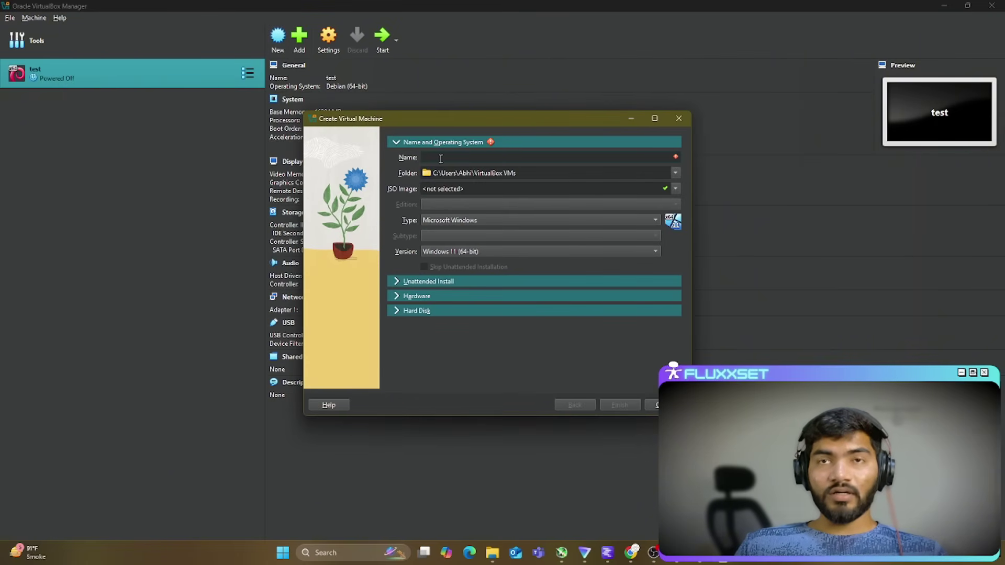
text(ubuntu test)
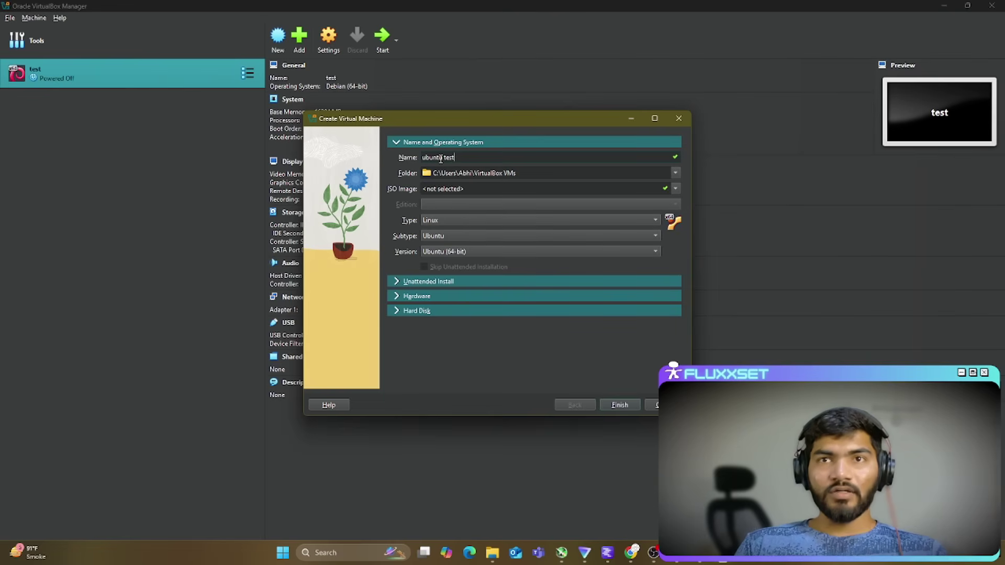
double_click(431, 158)
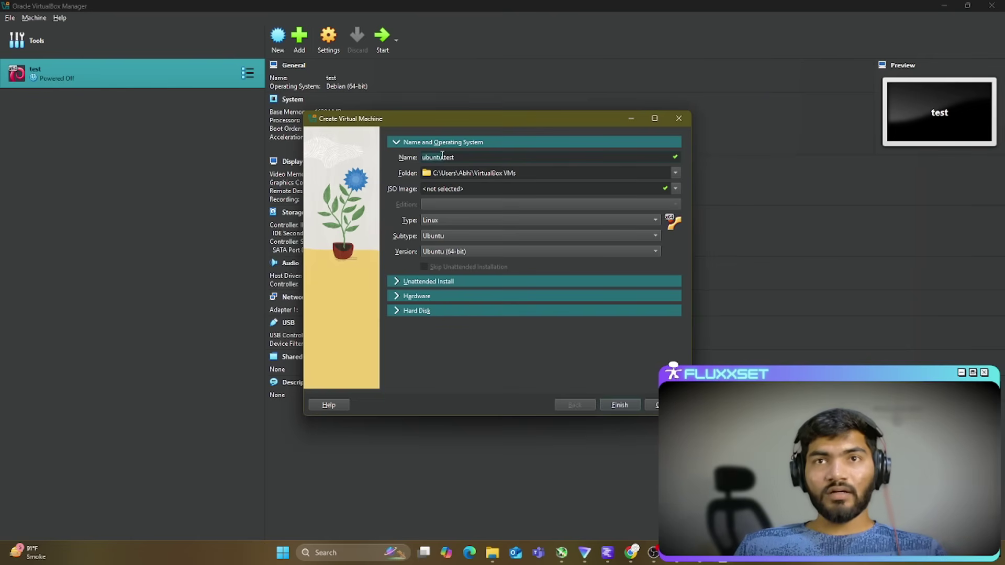
click(435, 223)
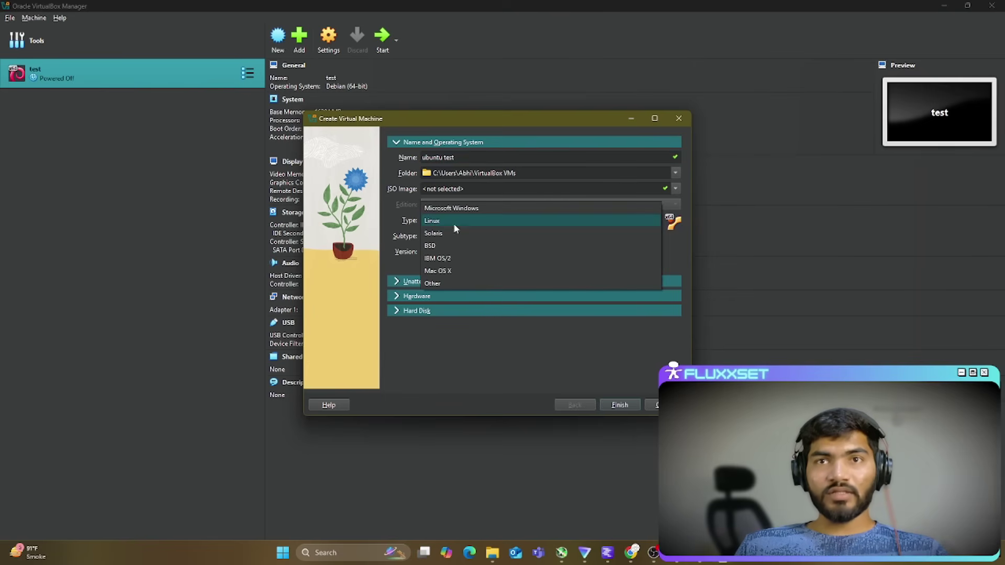
click(454, 224)
click(448, 235)
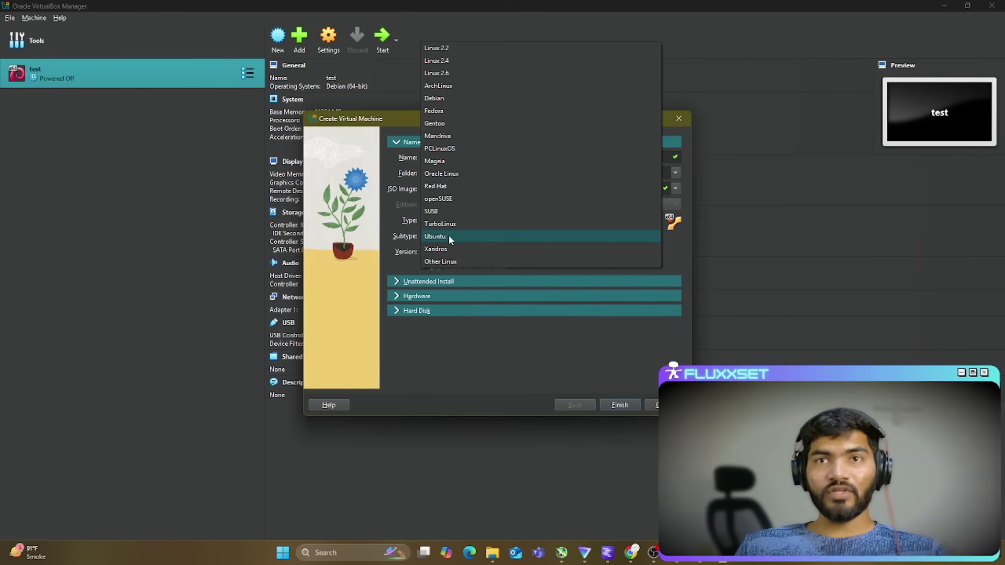
click(448, 236)
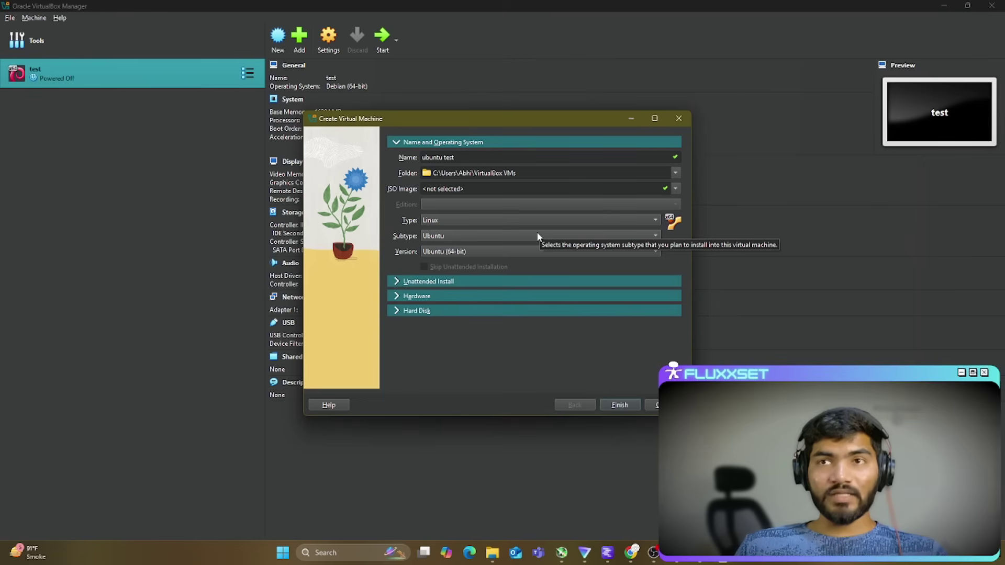
Step: Rename the machine to 'my test' and confirm type Linux with subtype Ubuntu
drag(456, 157, 407, 158)
key(BackSpace)
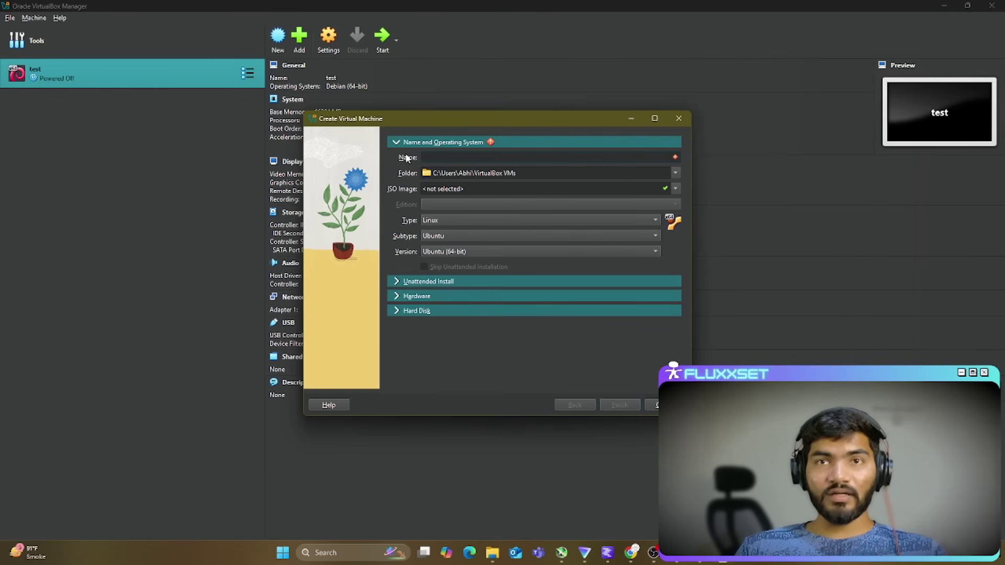
text(mac)
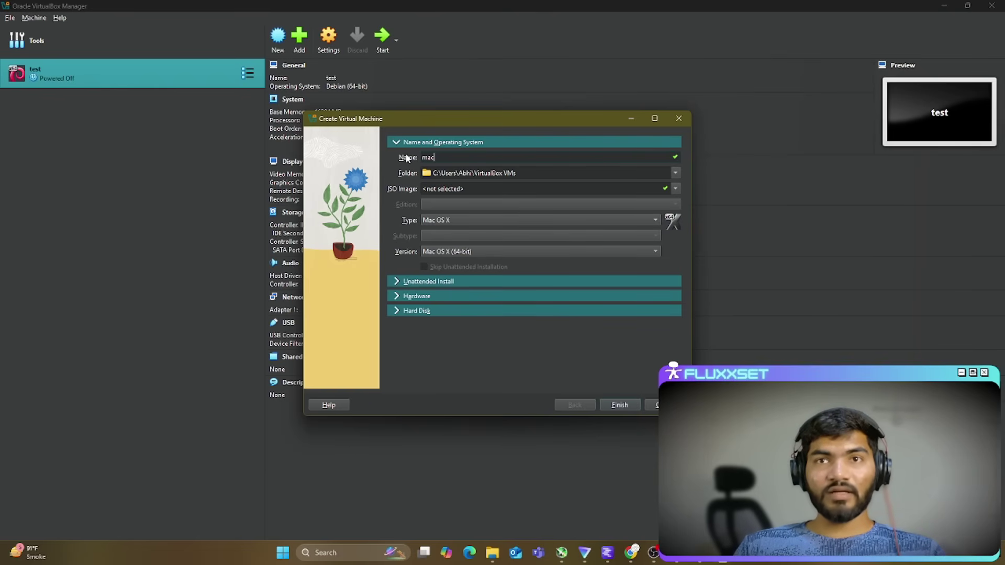
double_click(425, 158)
key(BackSpace)
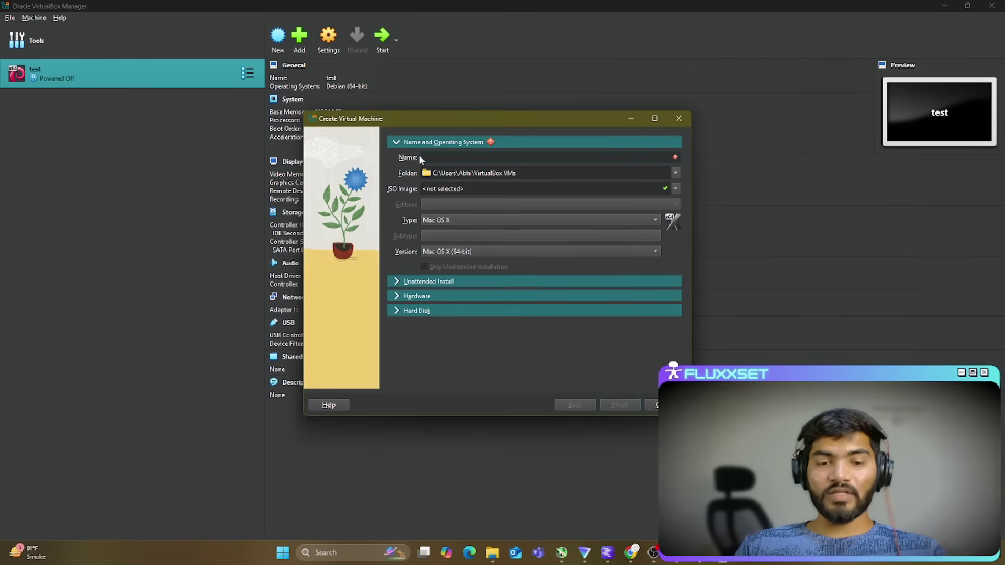
text(my test)
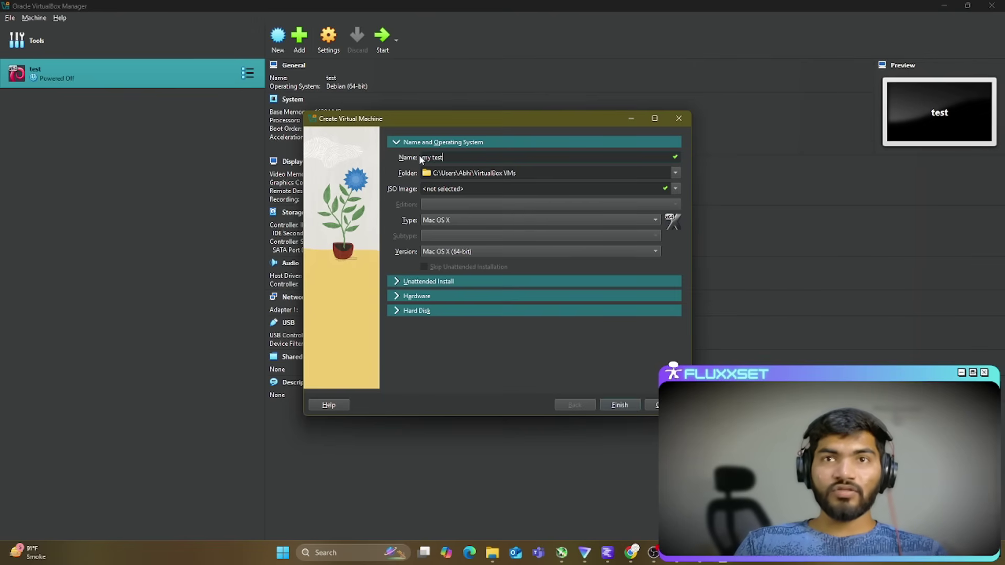
key(ctrl+a)
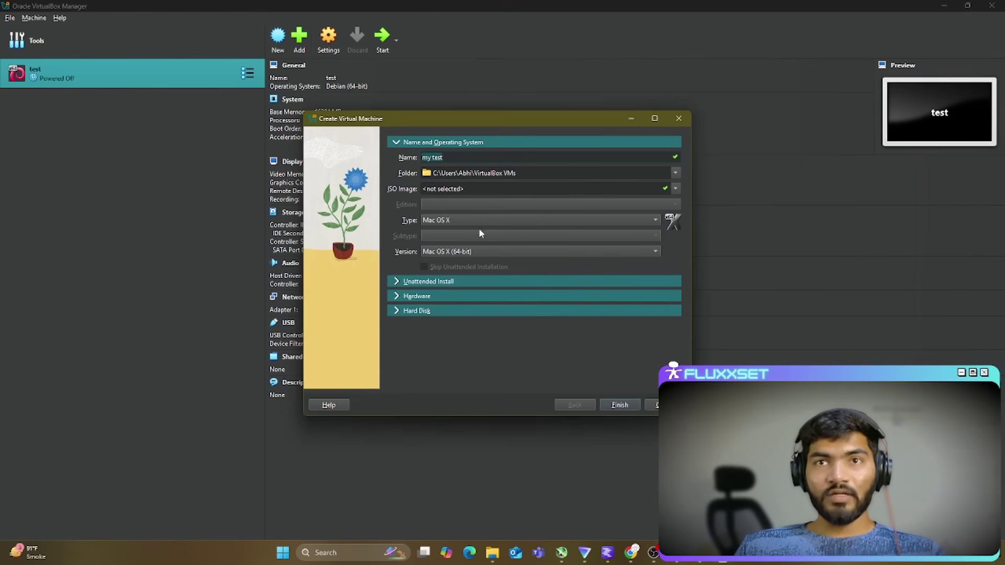
click(468, 220)
click(450, 176)
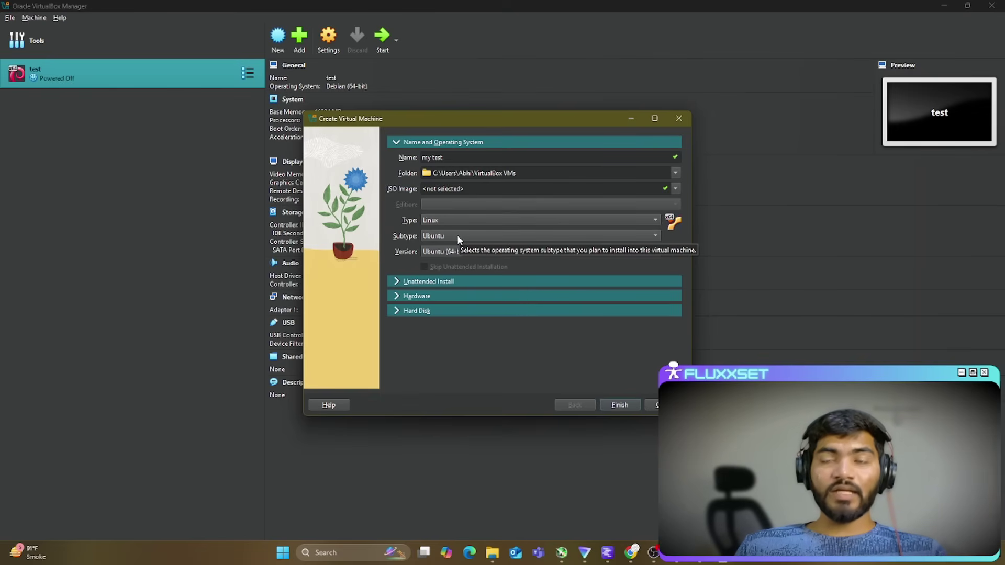
click(457, 235)
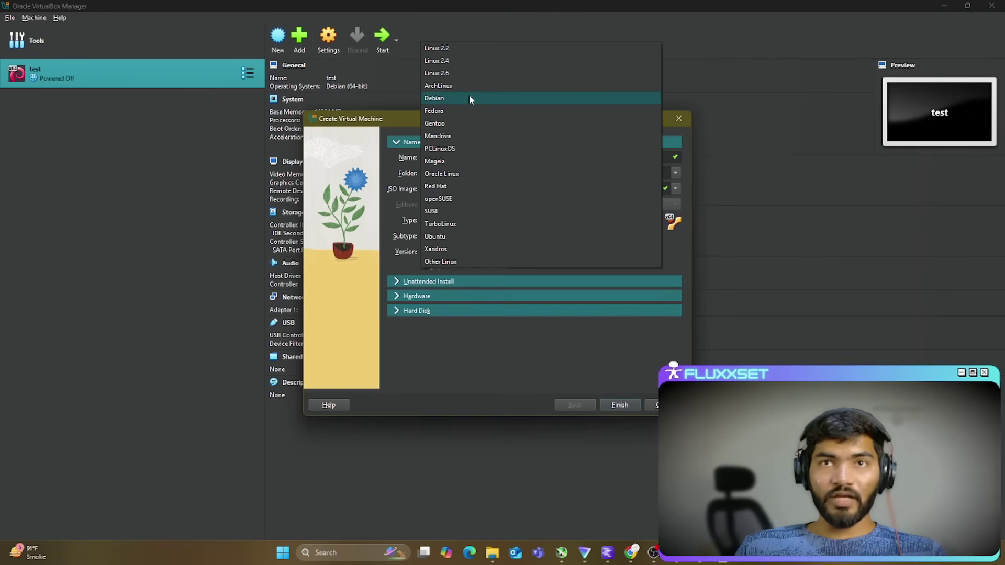
click(678, 355)
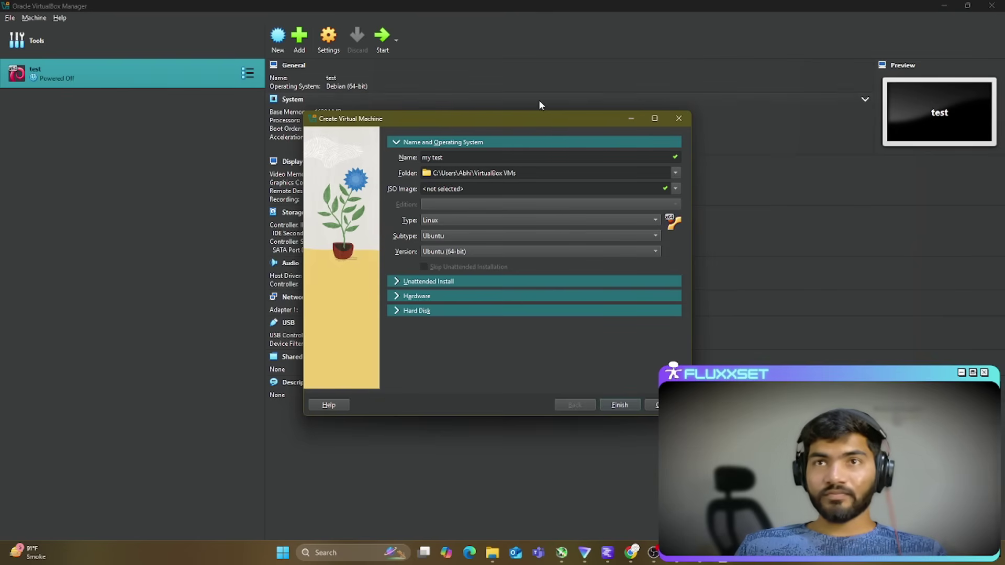
drag(526, 122, 524, 114)
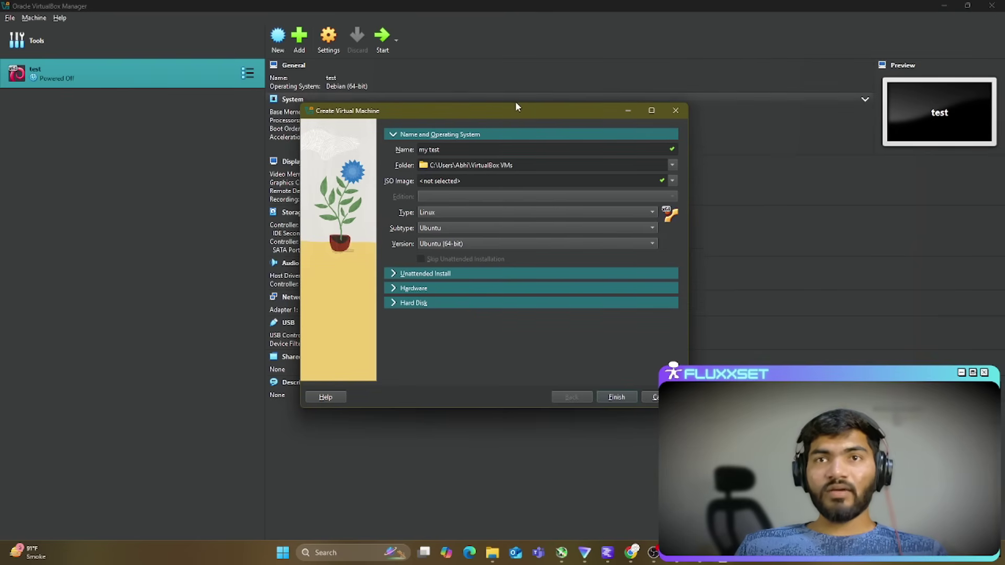
Step: Set my test's base memory to 11326 MB with 5 processors, then show the Hard Disk options
click(394, 273)
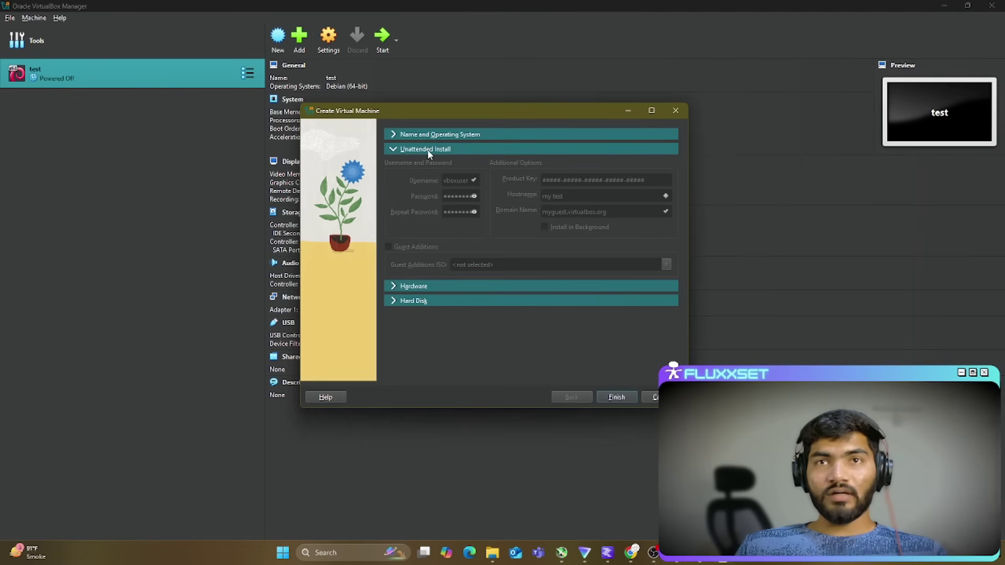
click(410, 286)
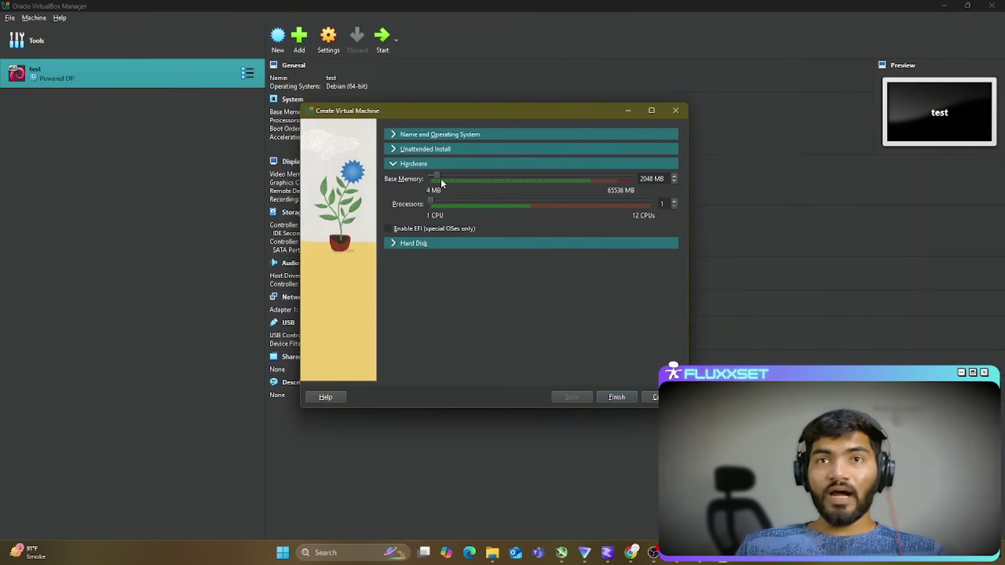
drag(437, 175, 464, 174)
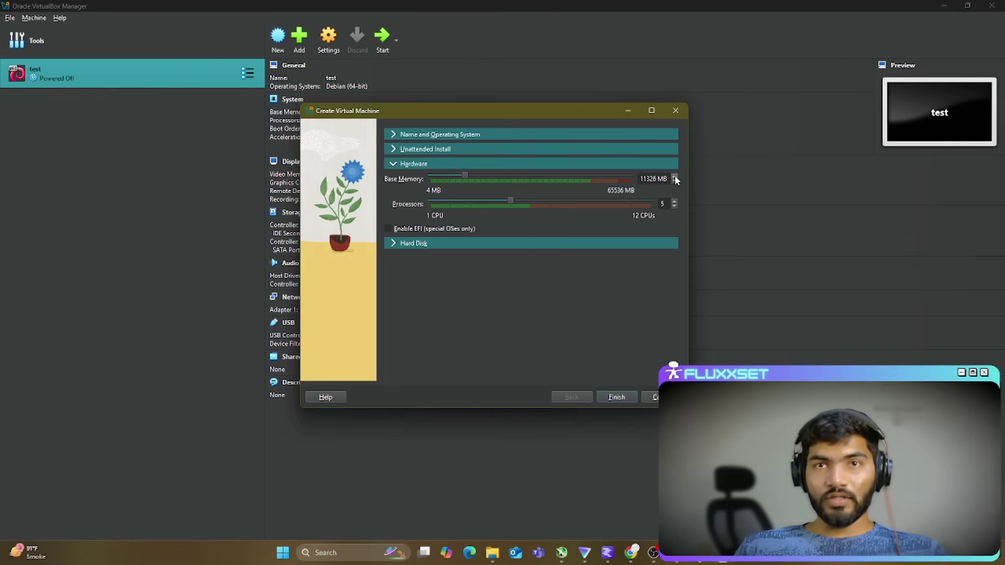
click(450, 244)
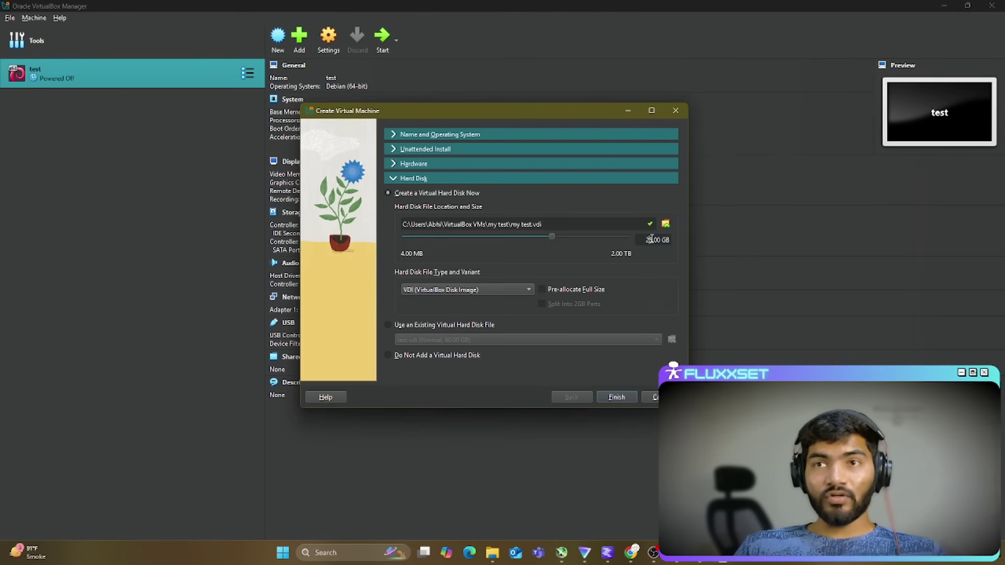
Step: Change the VDI disk size from 25 GB to 60 GB and finish the wizard
key(BackSpace)
key(BackSpace)
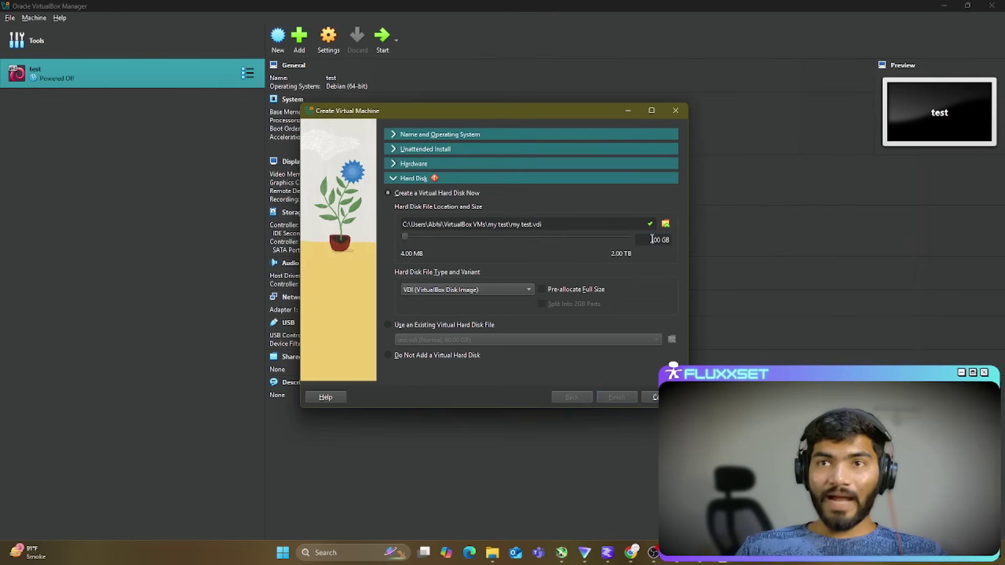
text(60)
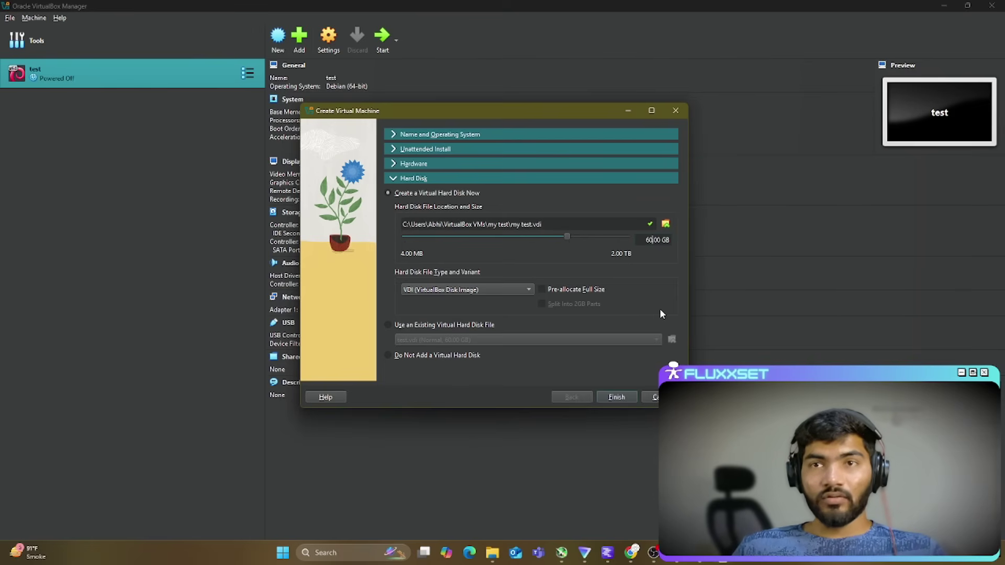
click(621, 397)
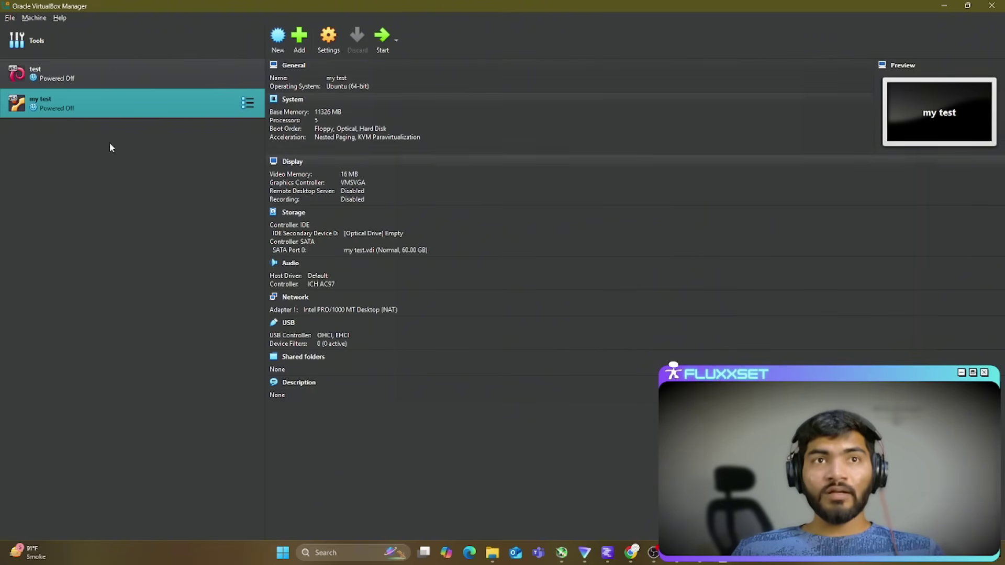
Step: Open my test's Settings on the Network page, where Adapter 1 uses NAT
click(340, 45)
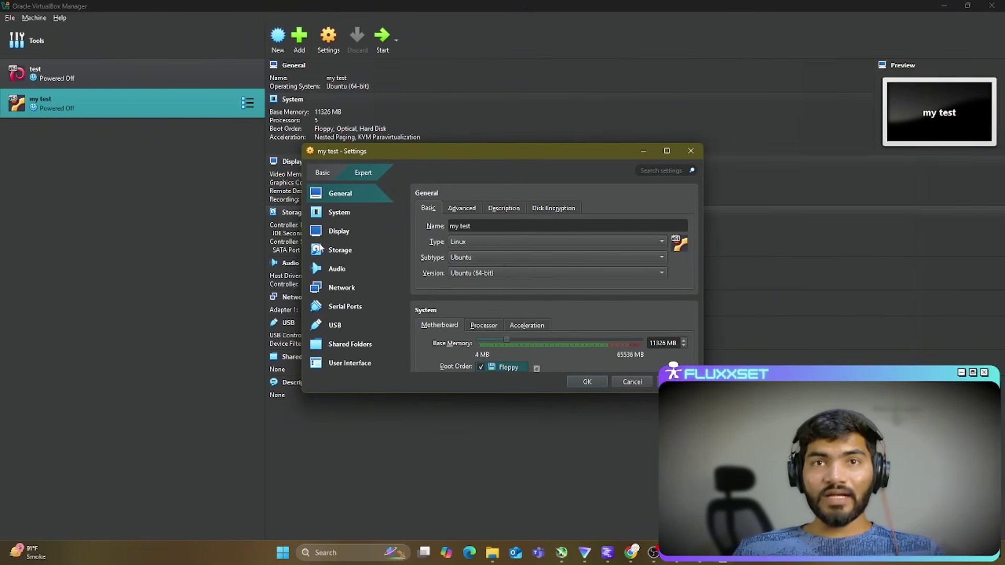
click(343, 289)
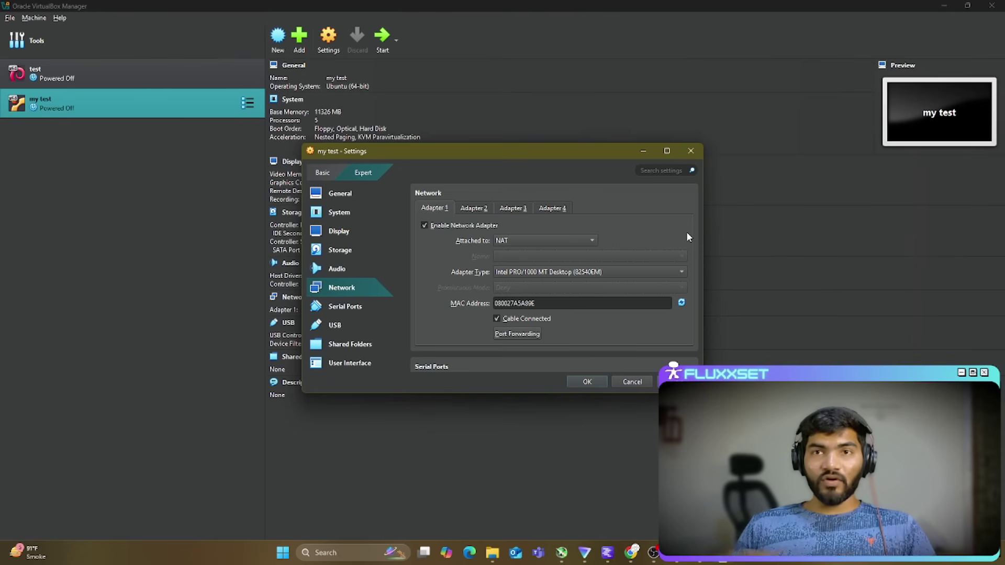
Step: Attach Adapter 1 to Bridged Adapter on the Intel(R) Ethernet Connection (14) I219-V
click(538, 238)
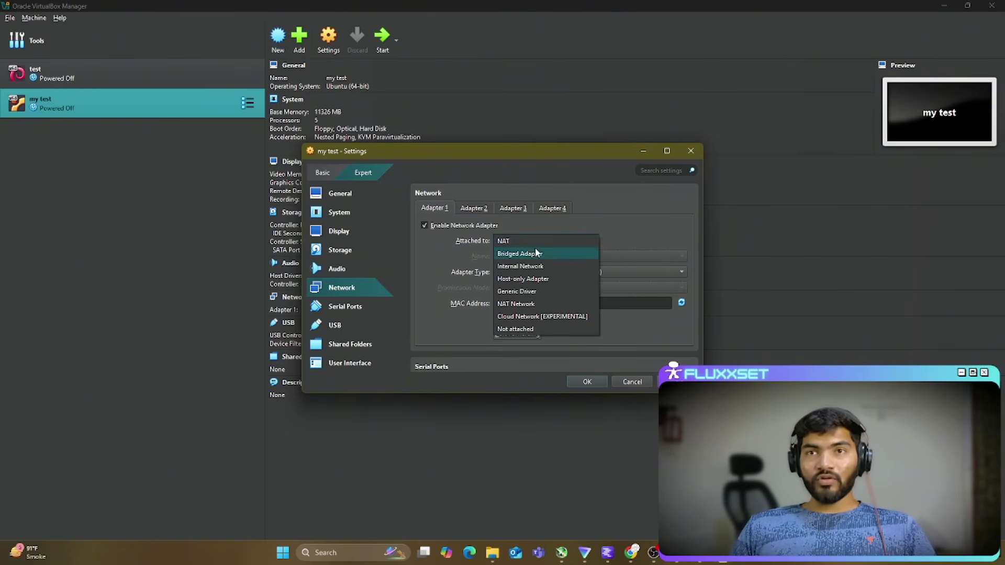
click(536, 254)
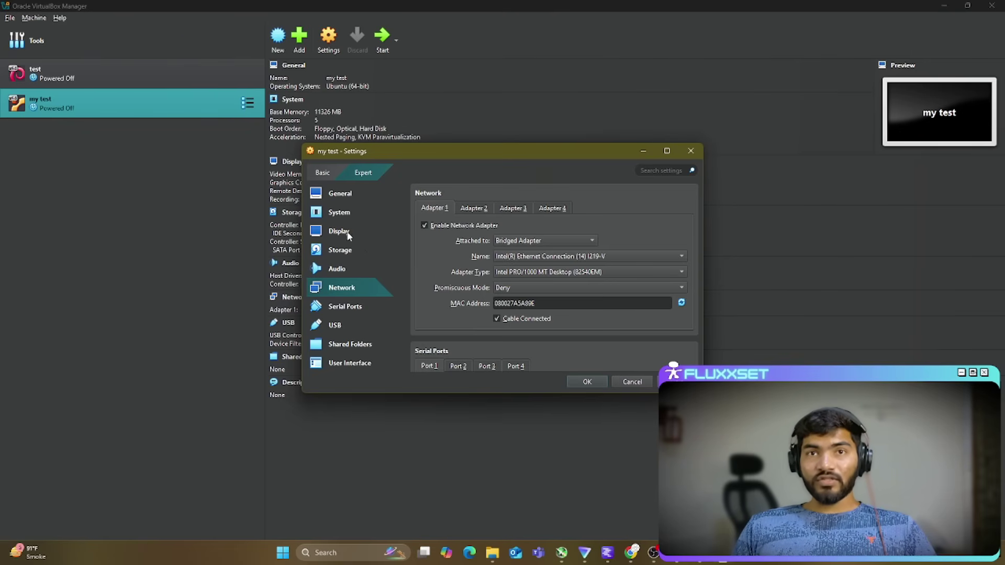
Step: Add a new shared folder, clear the typed 'test' path and browse for a host folder via Other...
click(350, 346)
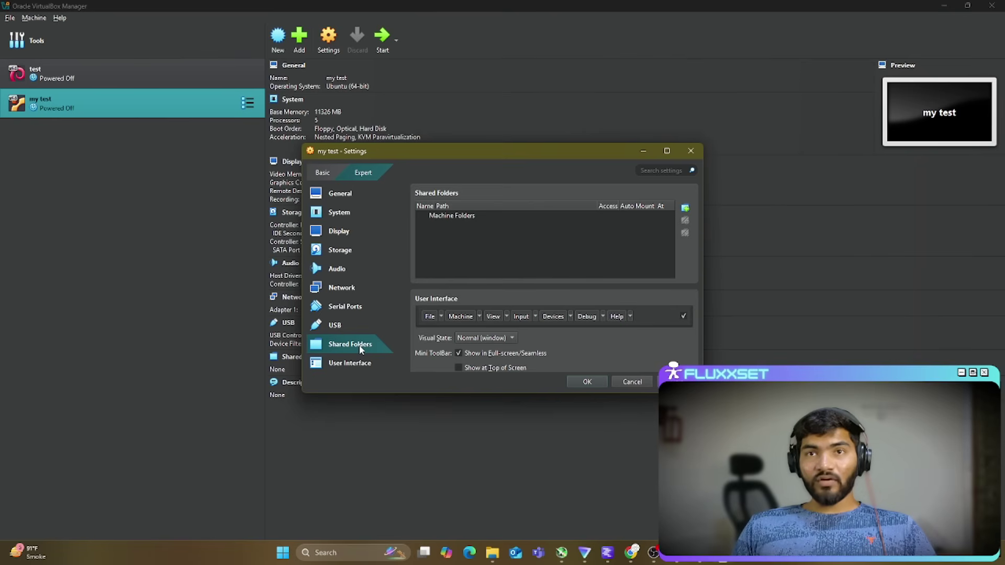
click(684, 208)
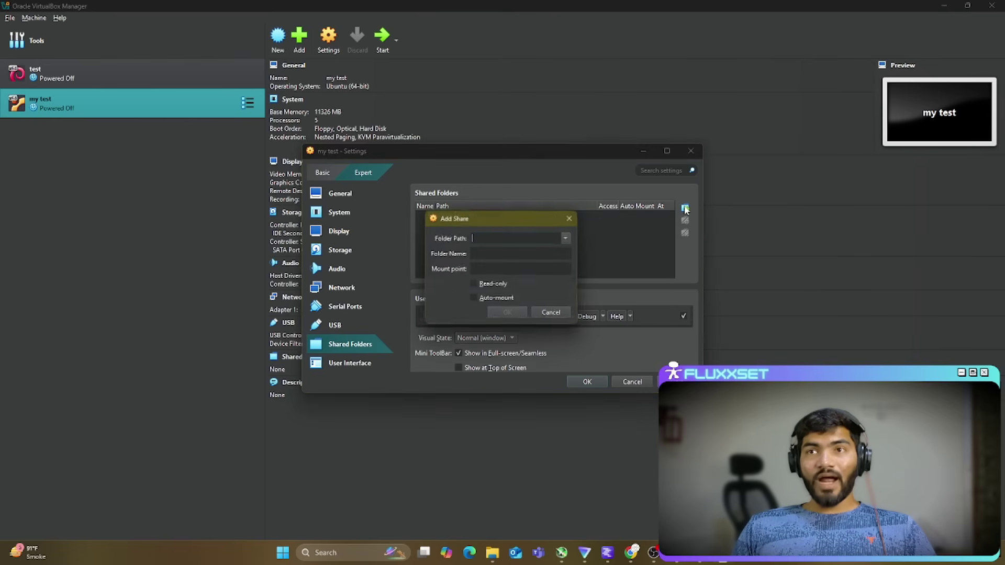
text(test)
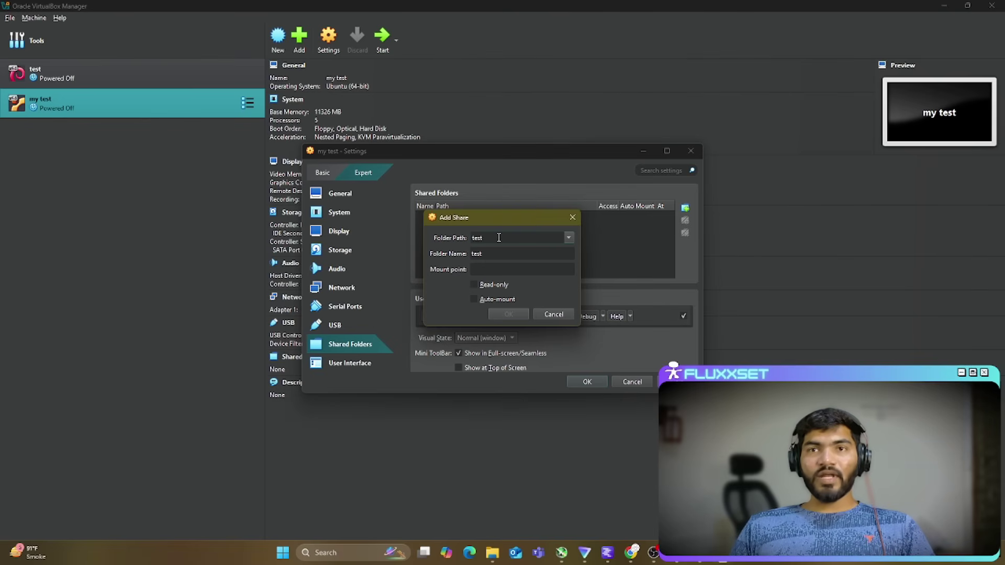
double_click(473, 238)
key(BackSpace)
click(572, 239)
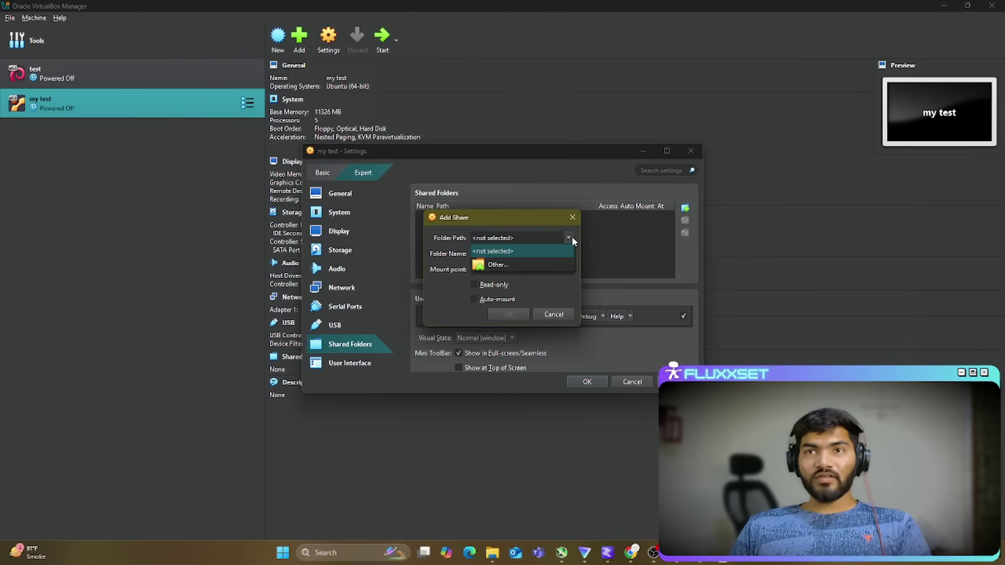
click(505, 266)
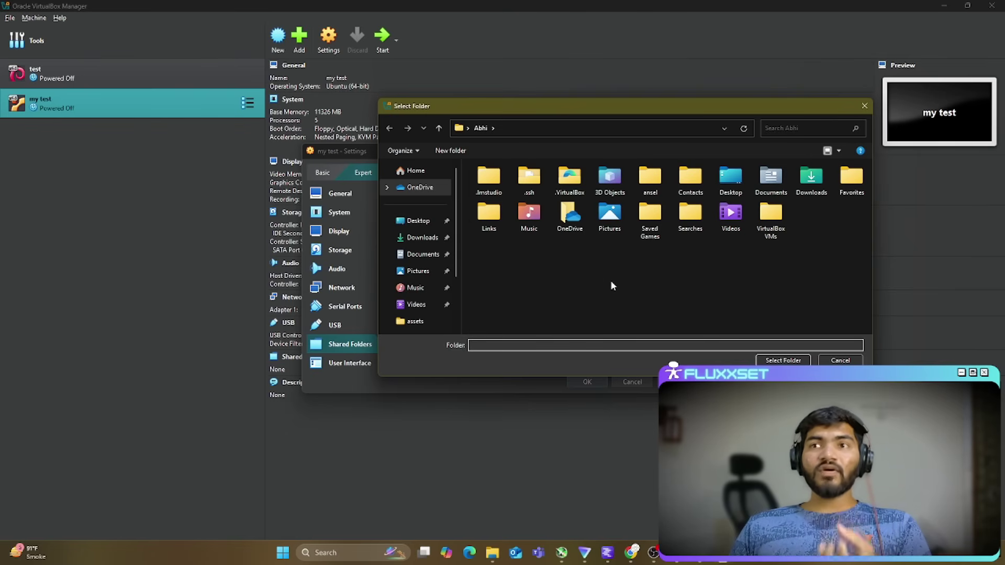
Step: Navigate the Select Folder browser into the host's Videos folder
right_click(576, 269)
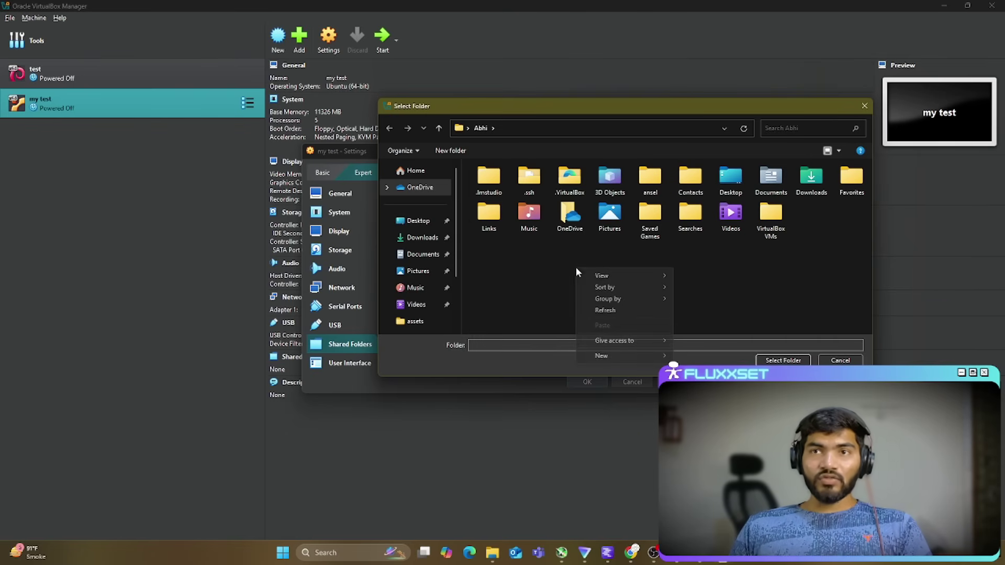
click(498, 249)
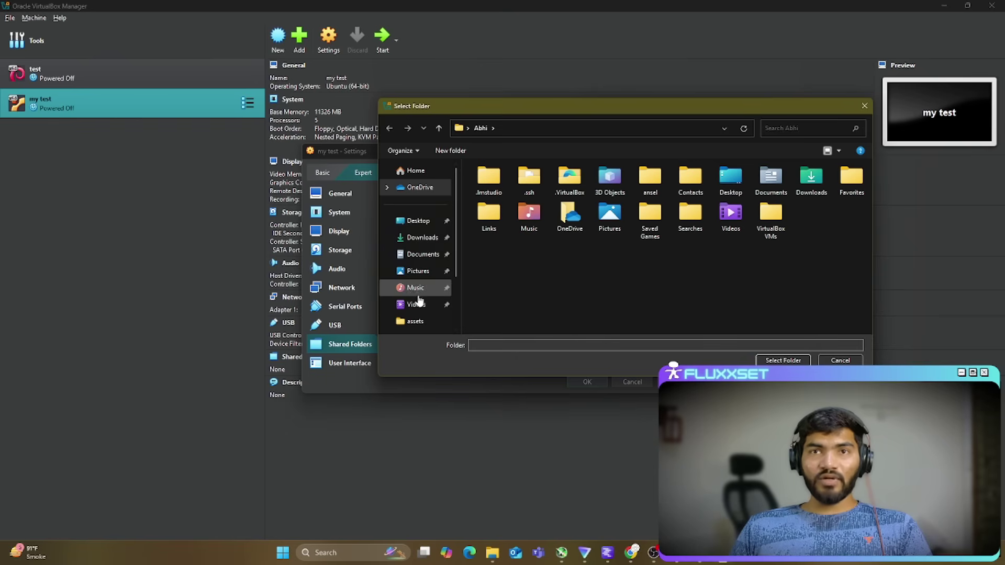
click(413, 307)
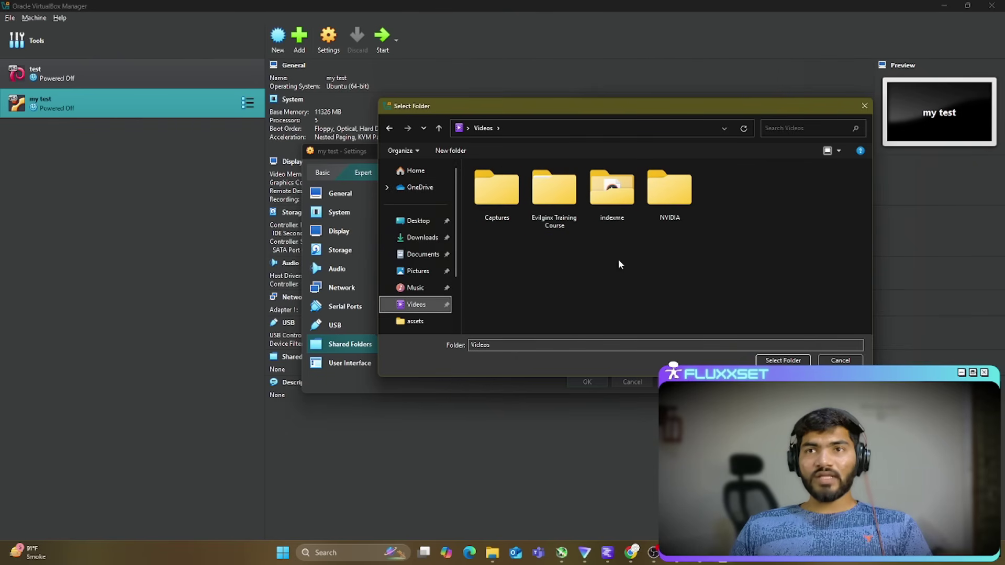
right_click(612, 253)
click(520, 257)
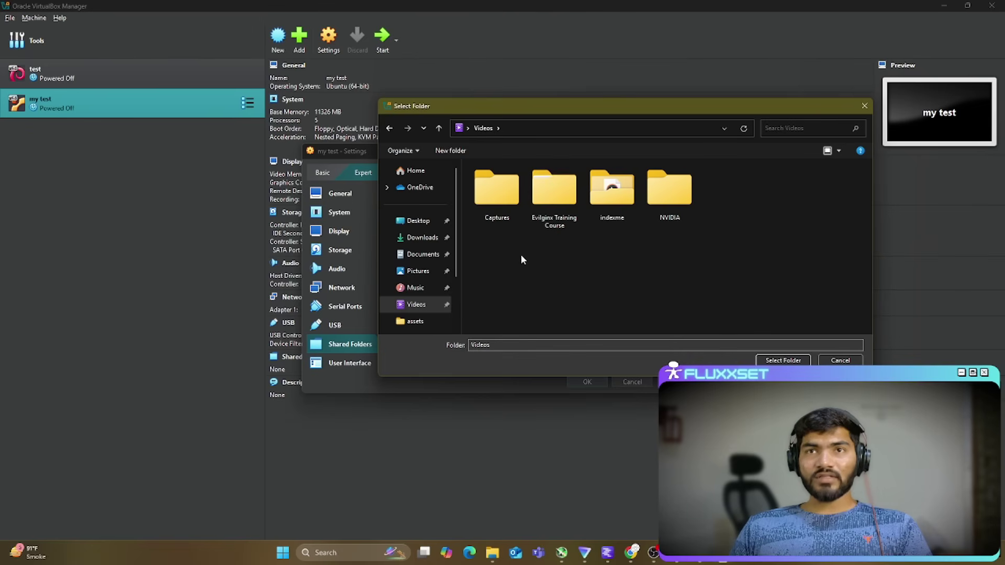
Step: Create a test-shared folder in Videos and select it as the share's folder path
click(451, 150)
text(te)
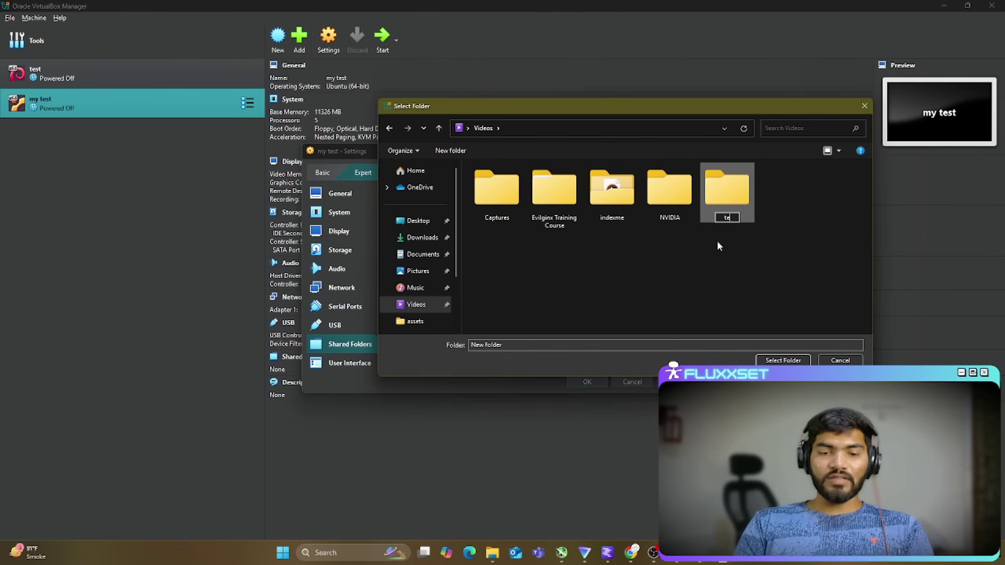
text(st-shared)
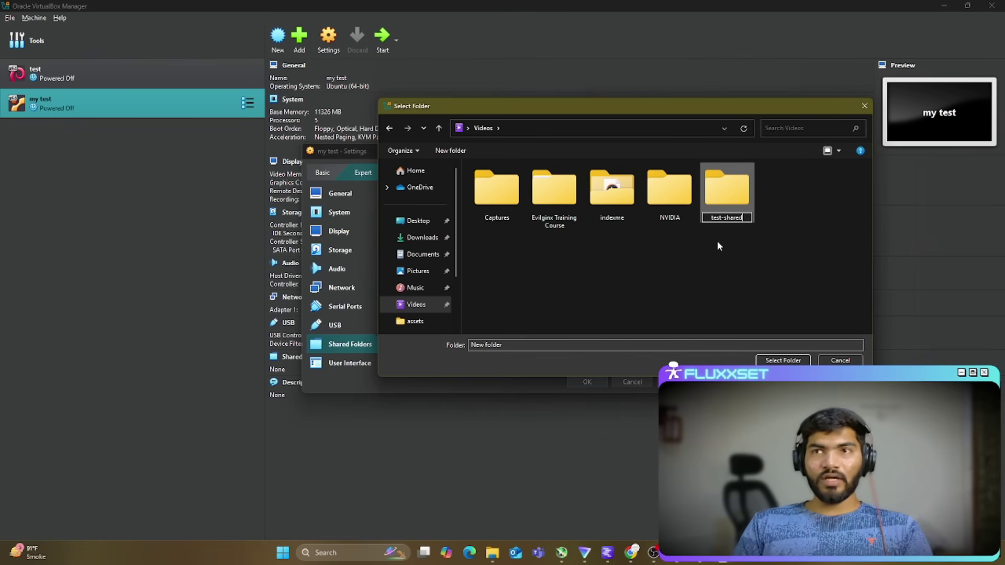
key(Return)
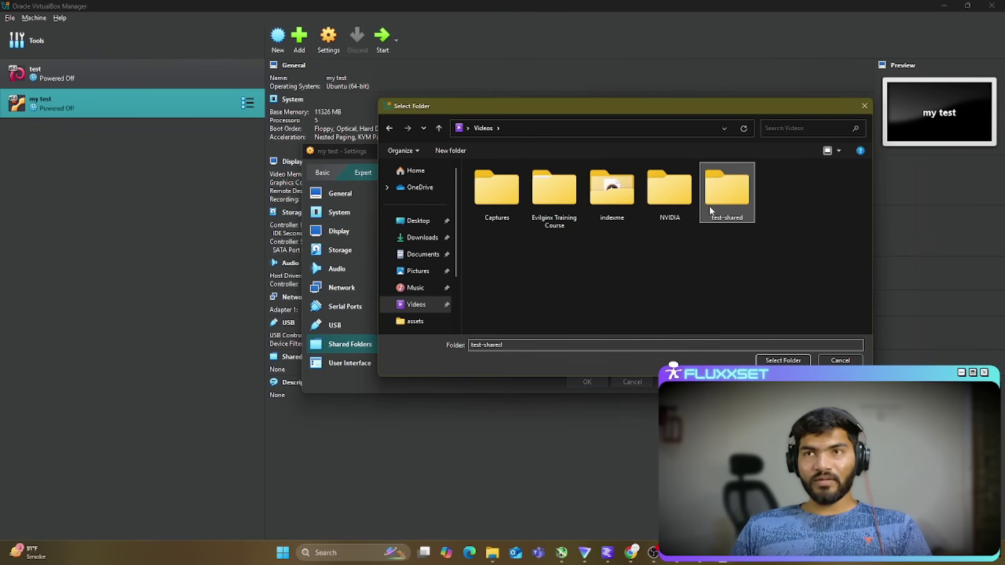
double_click(727, 212)
click(789, 364)
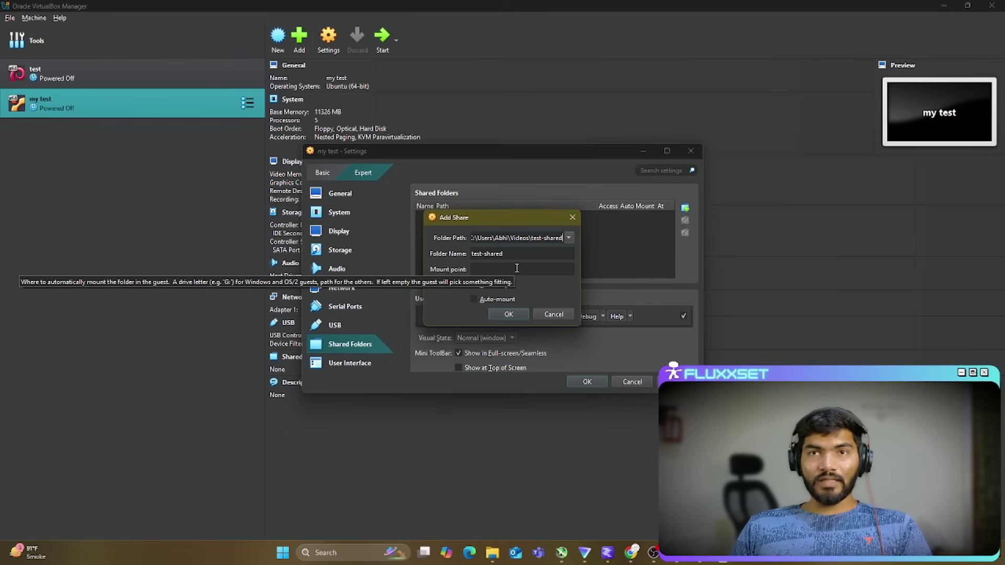
Step: Enter test-shared as the mount point, enable Auto-mount and confirm the new share
key(Tab)
key(ctrl+c)
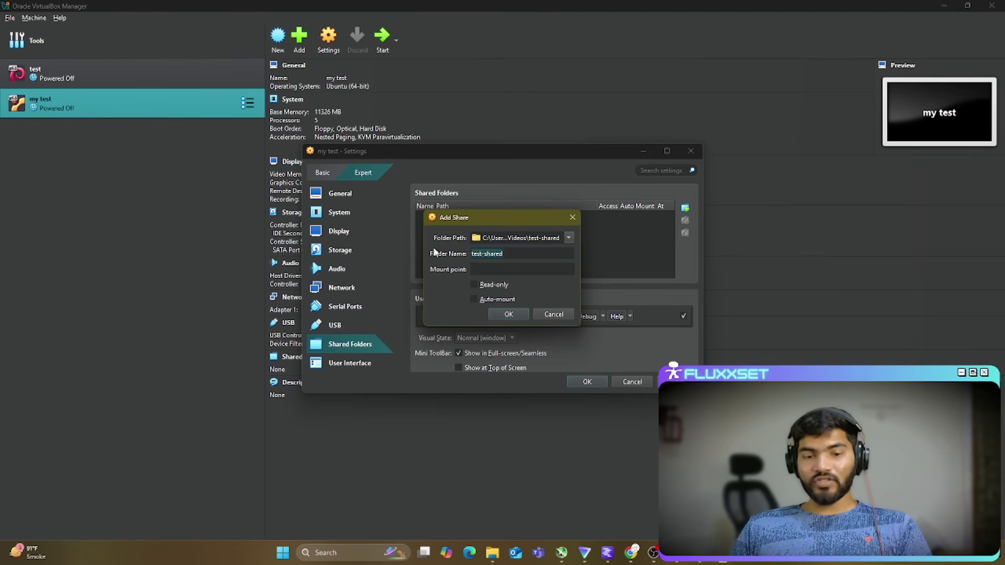
click(486, 270)
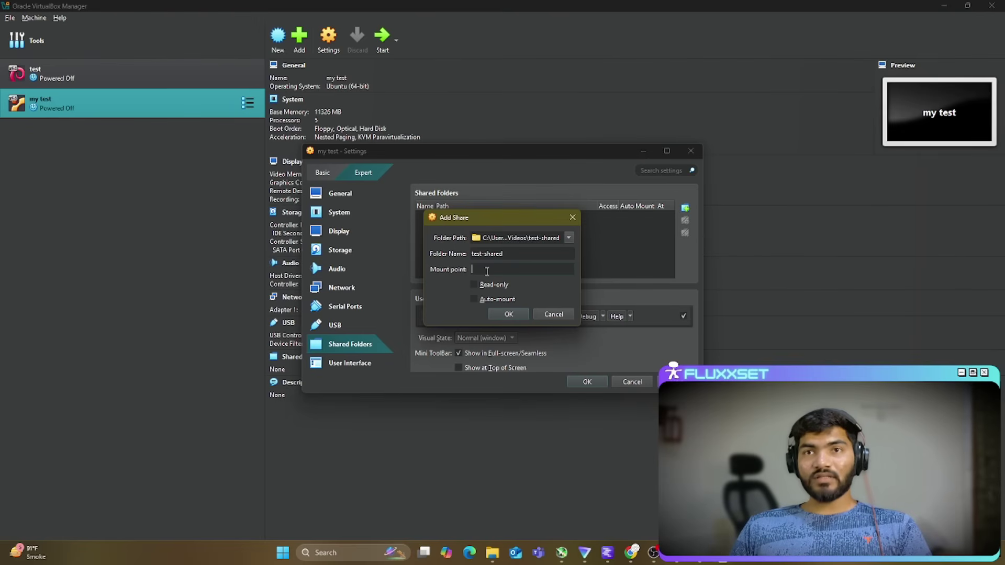
key(ctrl+v)
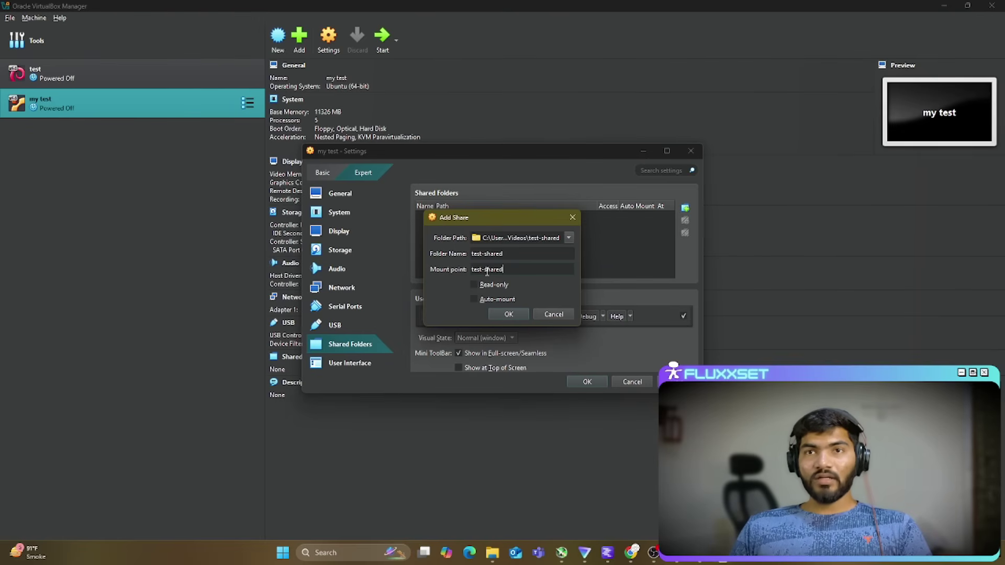
drag(552, 266, 466, 266)
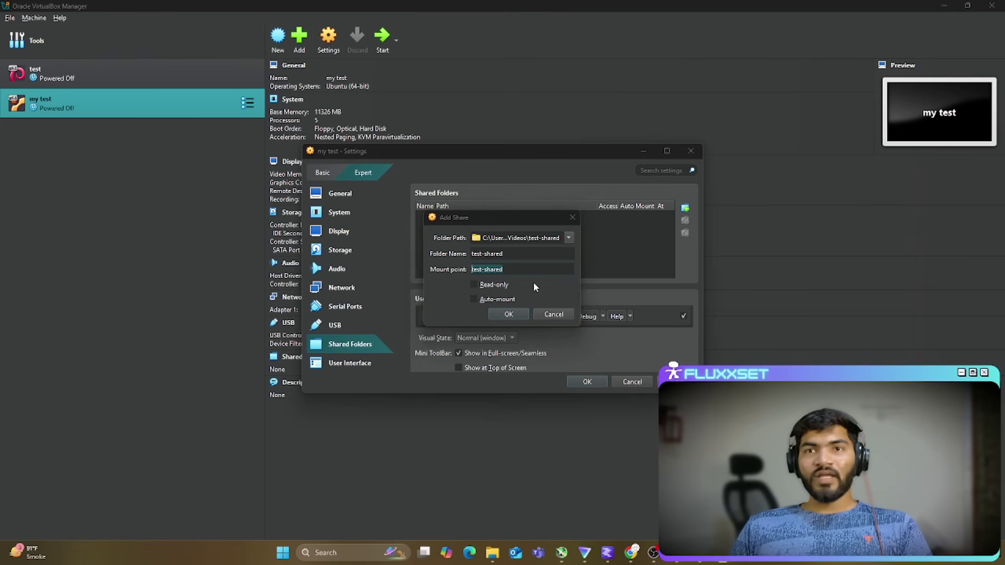
click(478, 299)
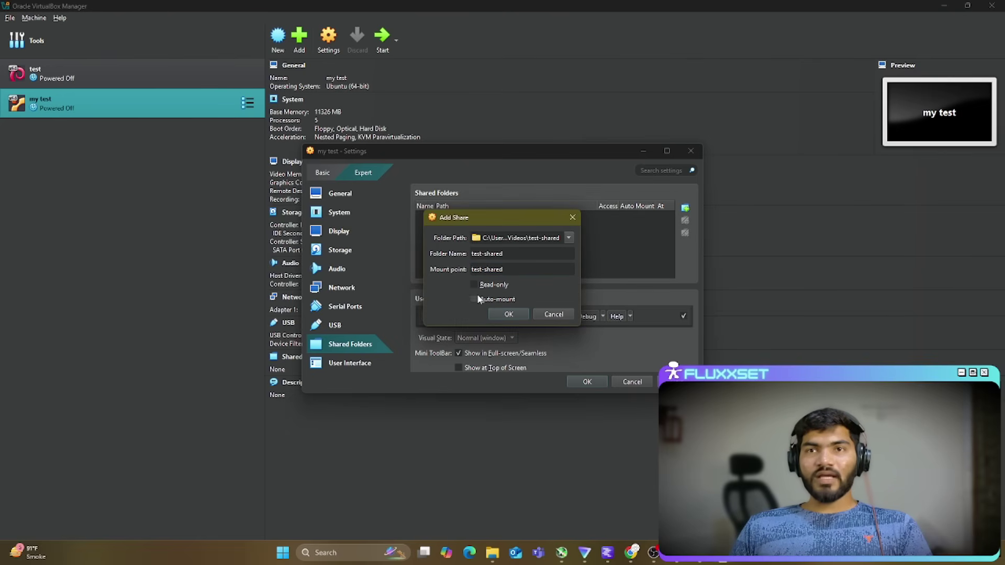
click(508, 314)
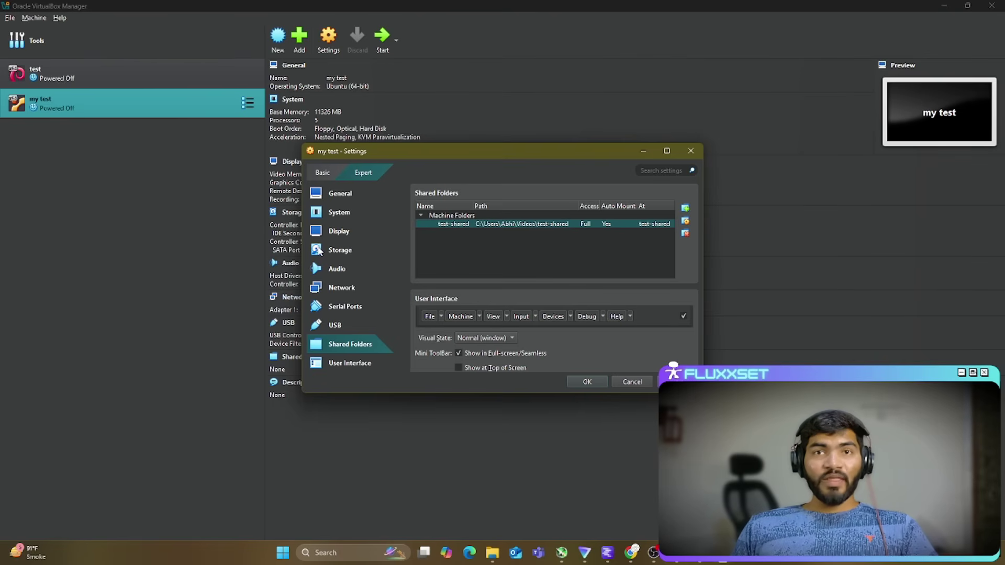
Step: Enable audio input and increase the VM's video memory
click(336, 269)
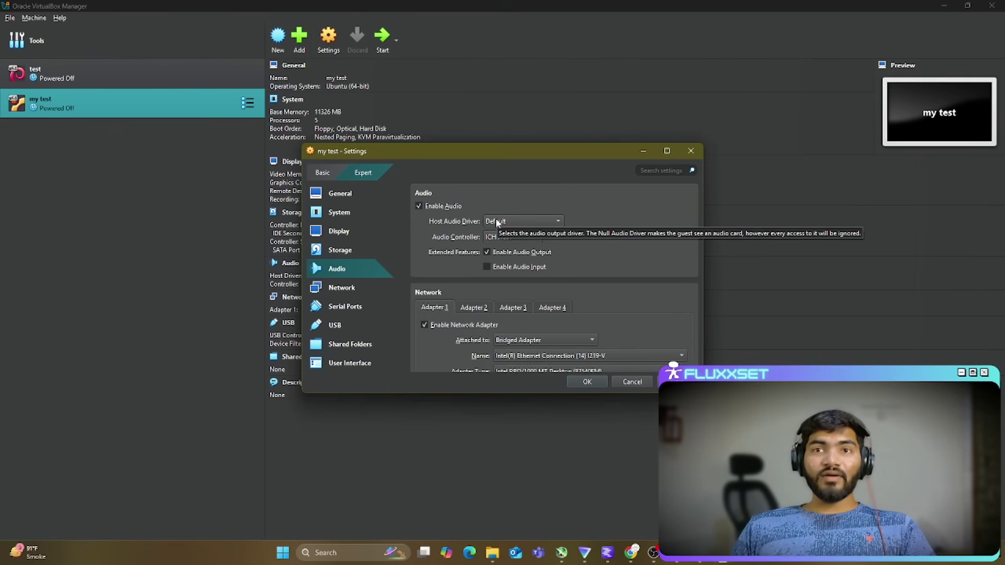
click(495, 268)
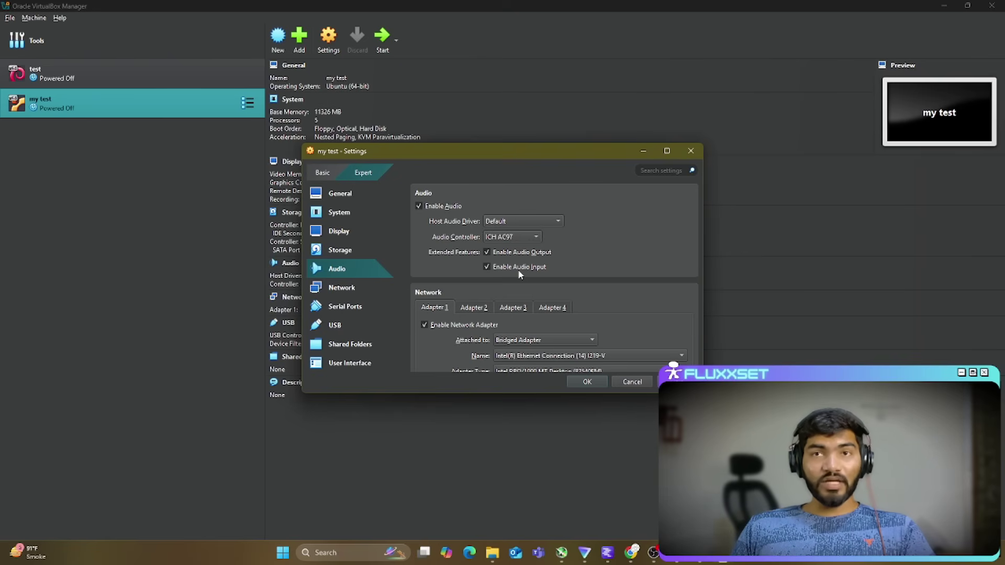
click(346, 235)
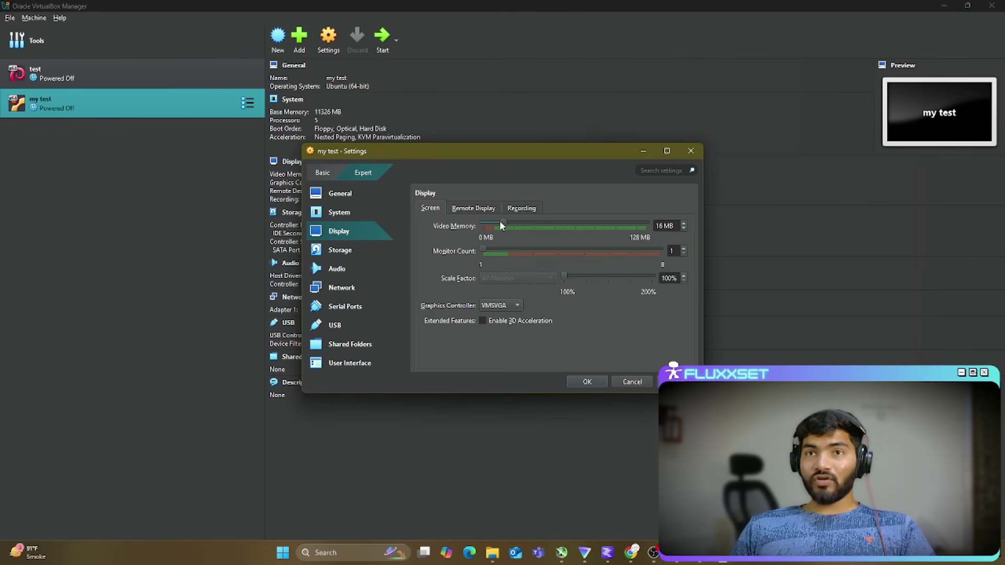
drag(504, 225, 526, 224)
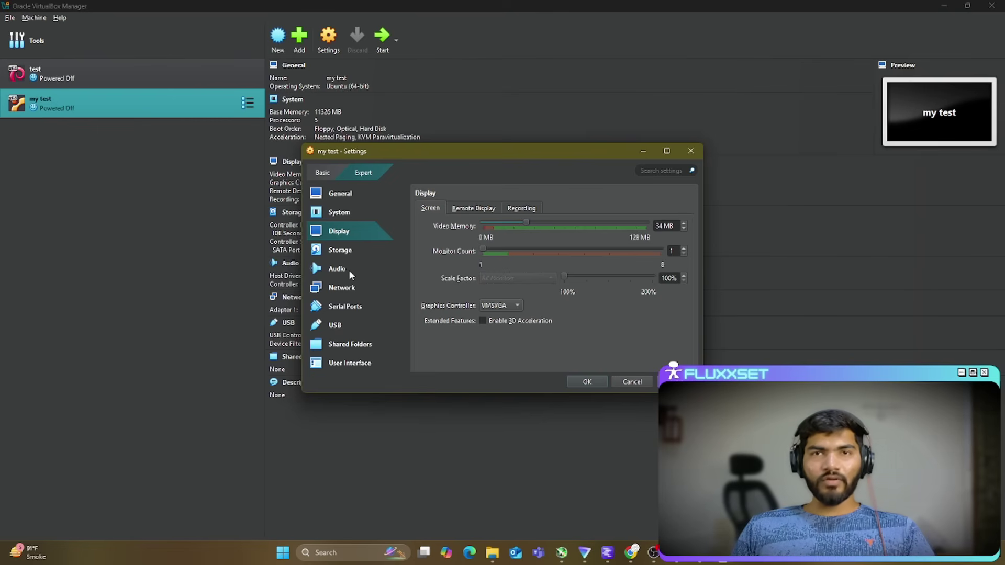
Step: Leave USB with no device filters, save the settings and start the my test VM
click(342, 326)
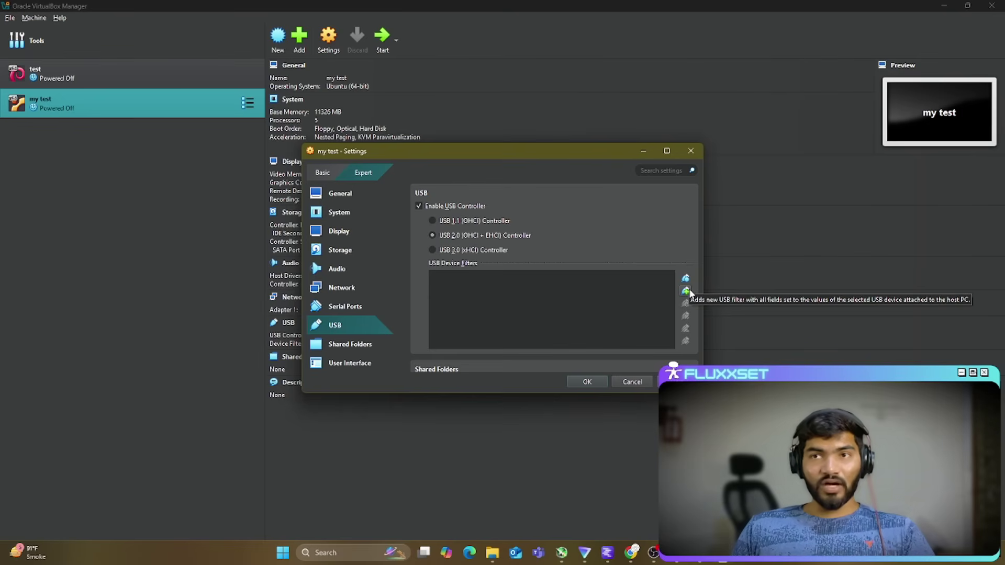
click(685, 291)
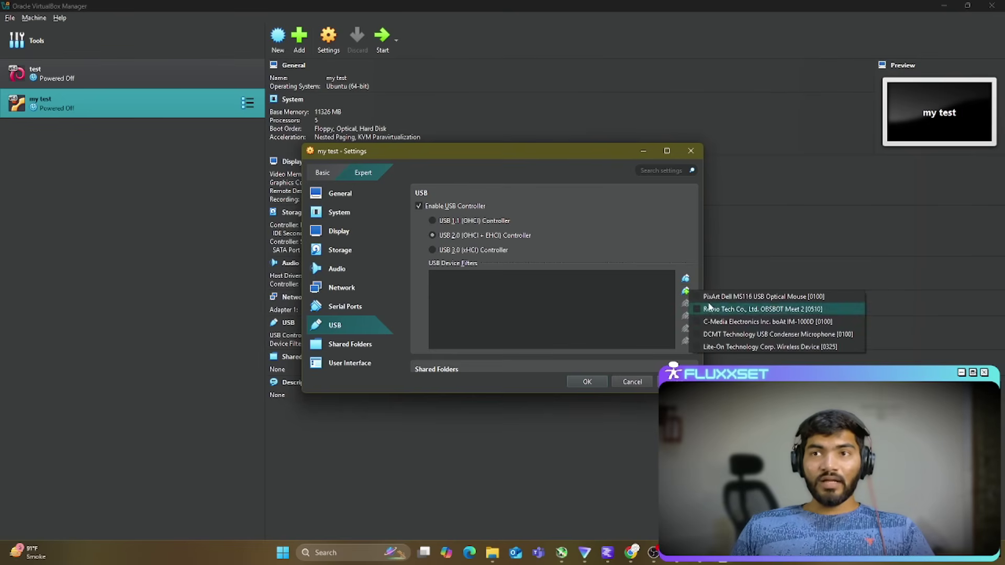
click(586, 322)
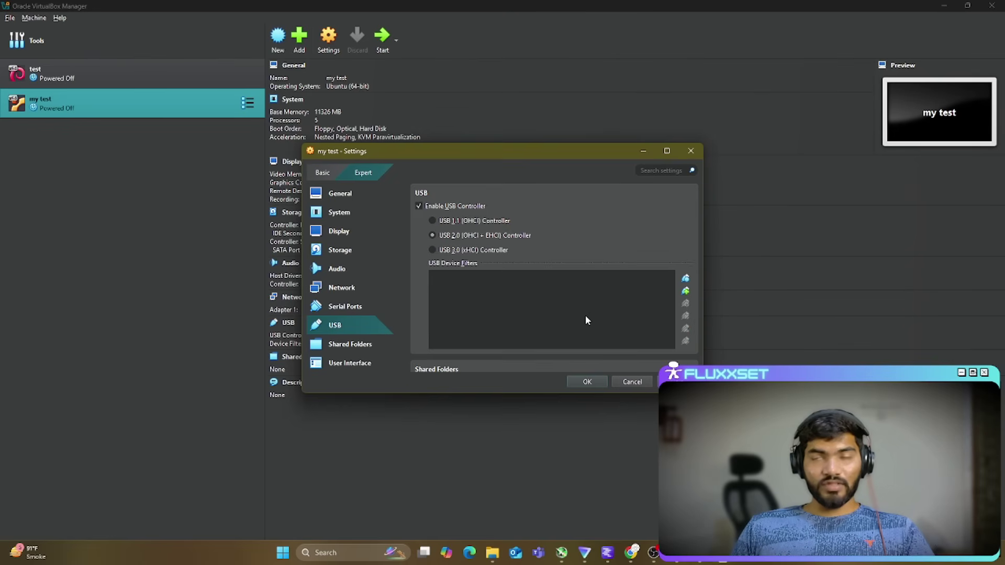
click(587, 382)
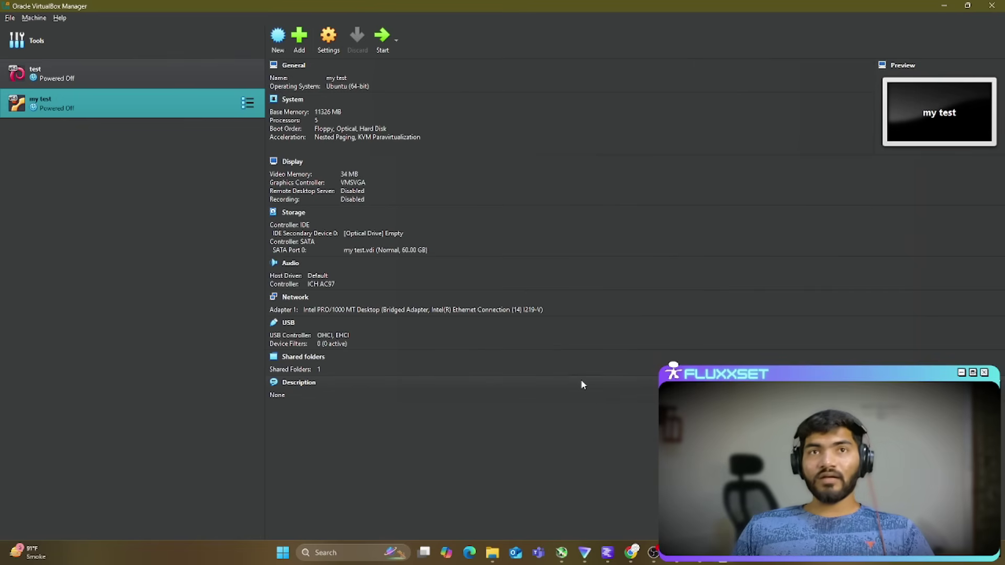
click(384, 35)
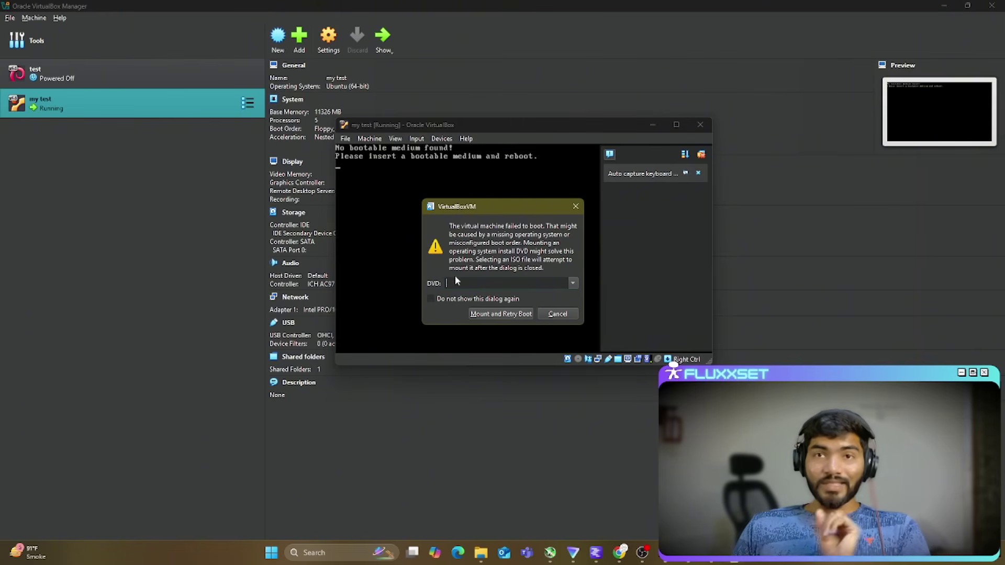
Step: Pick ubuntu-24.04.2-desktop-amd64 ISO from Downloads as the boot-failure dialog's DVD disc
click(572, 283)
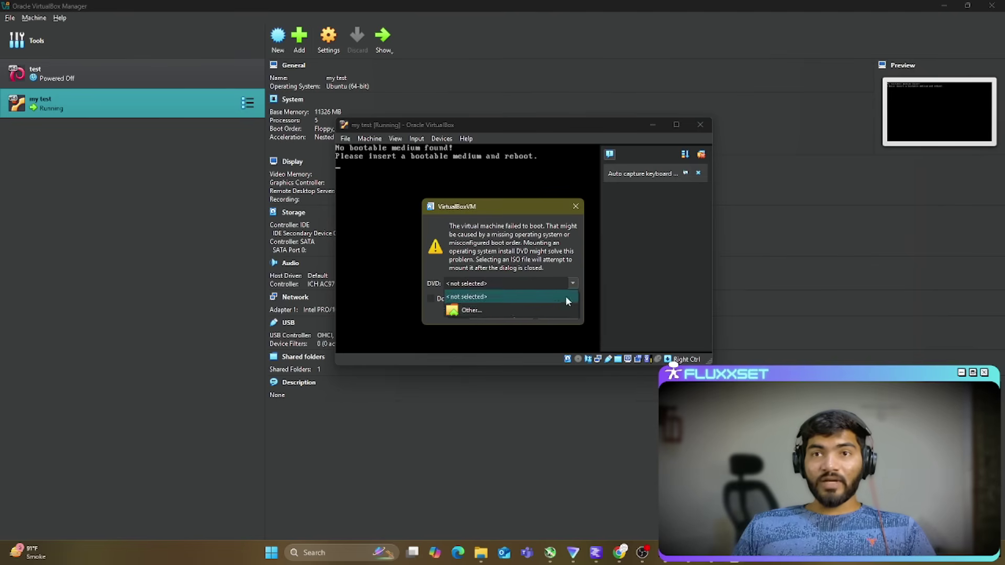
click(508, 314)
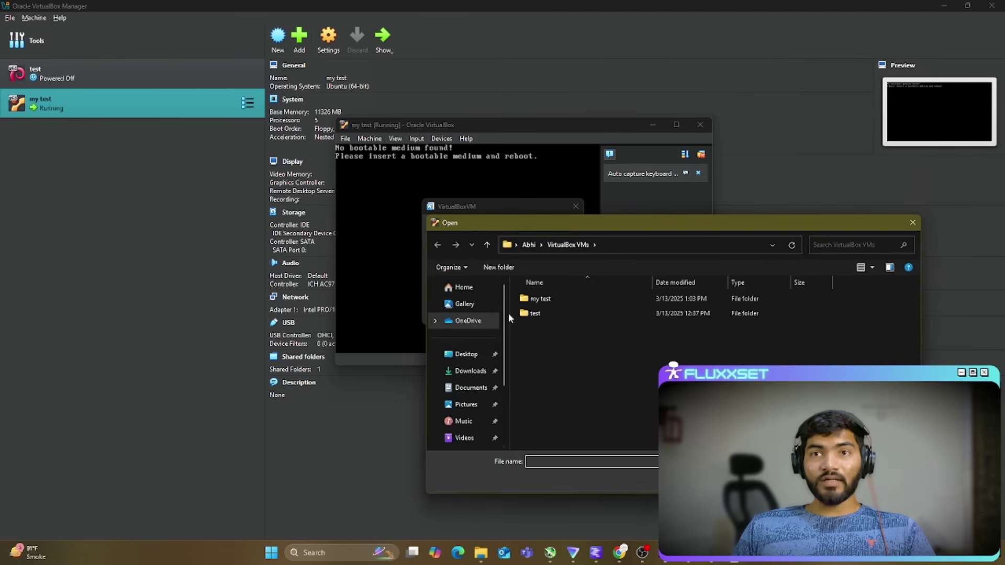
click(468, 372)
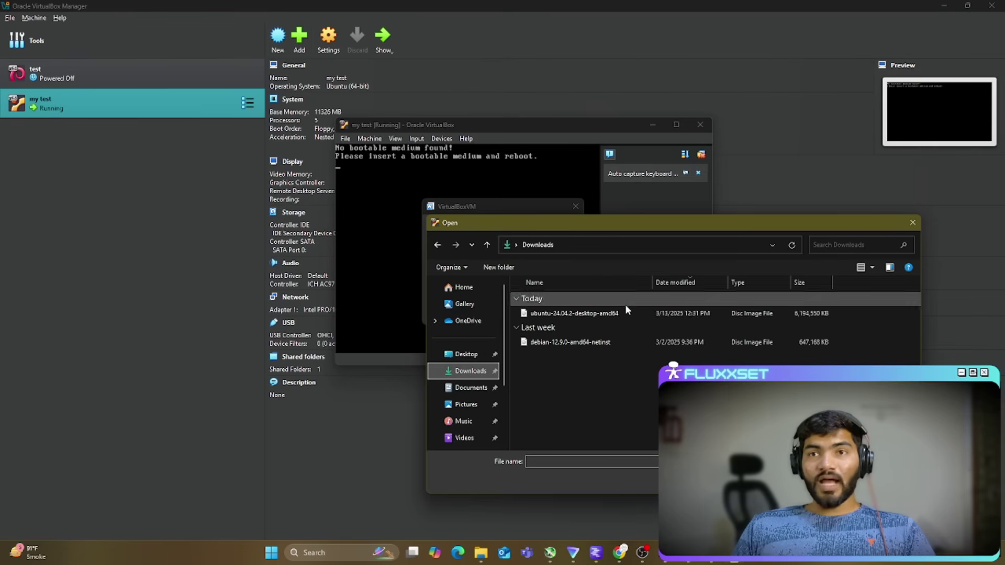
click(564, 314)
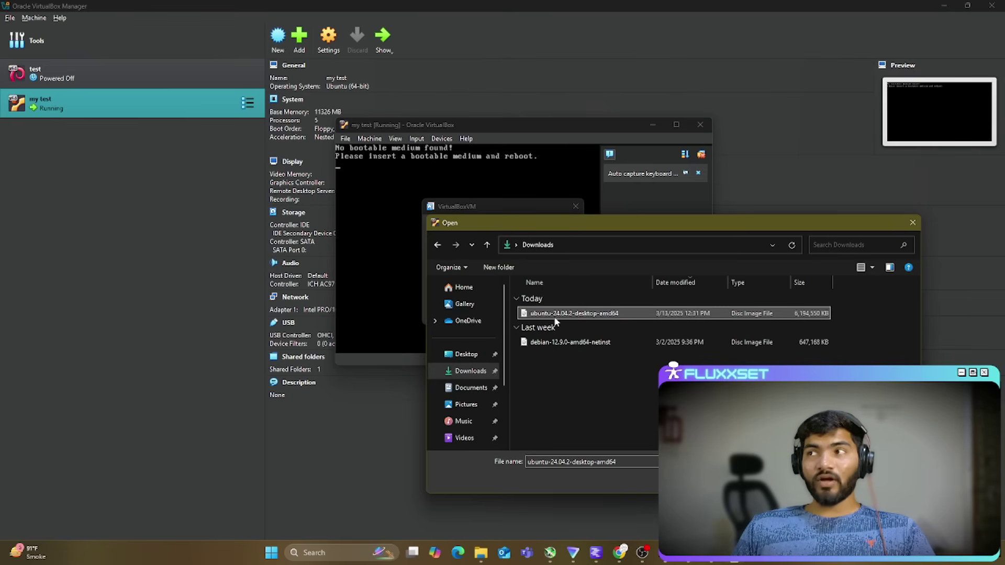
key(Return)
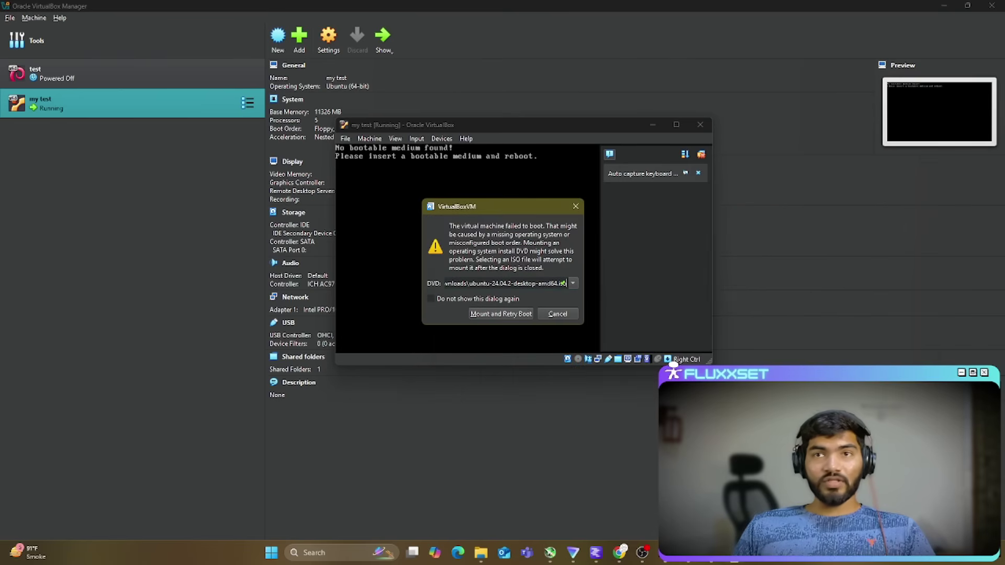
Step: Mount the ISO and retry boot, boot Try or Install Ubuntu, and maximize the VM window
click(501, 317)
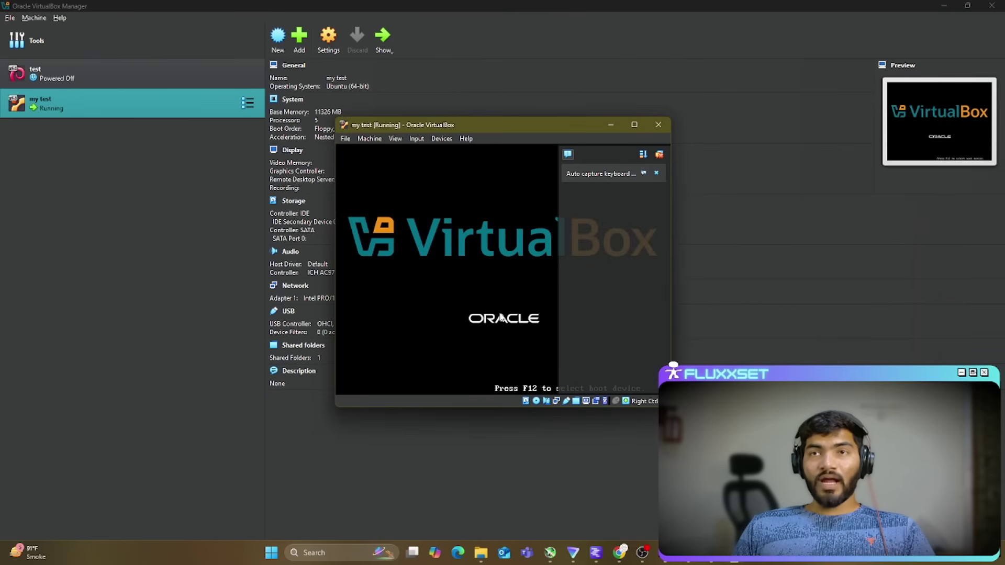
click(659, 153)
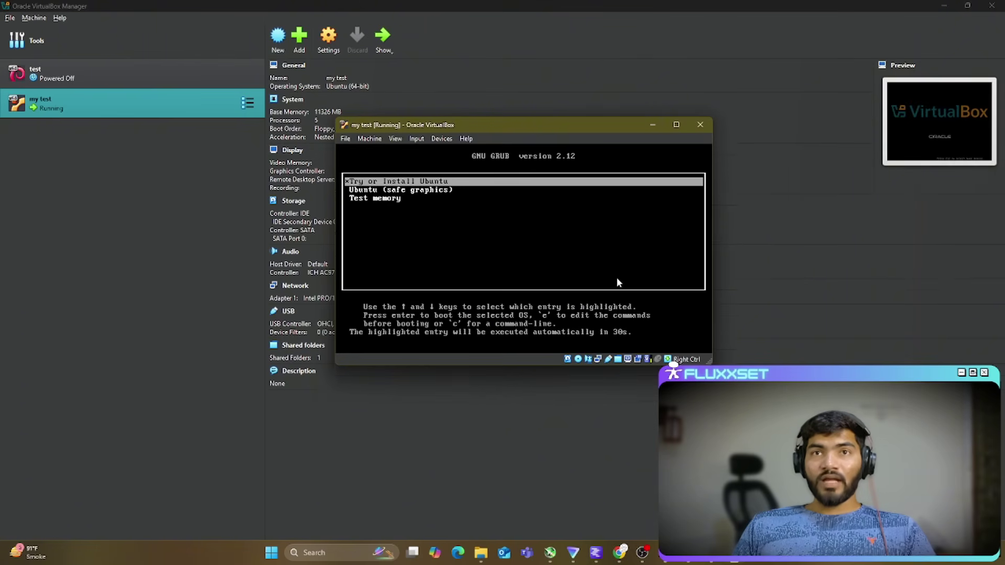
drag(493, 128, 421, 96)
key(Return)
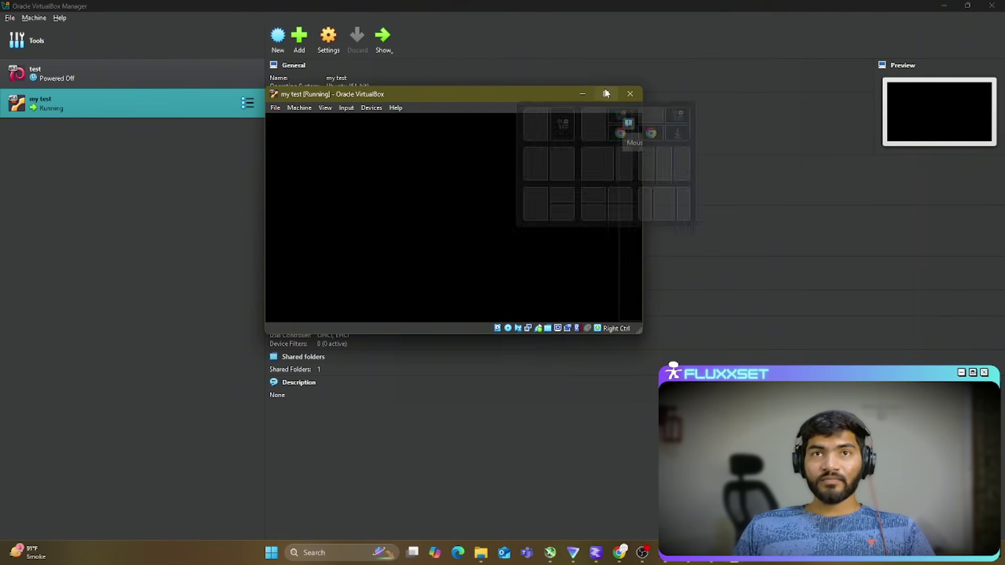
click(606, 93)
click(993, 33)
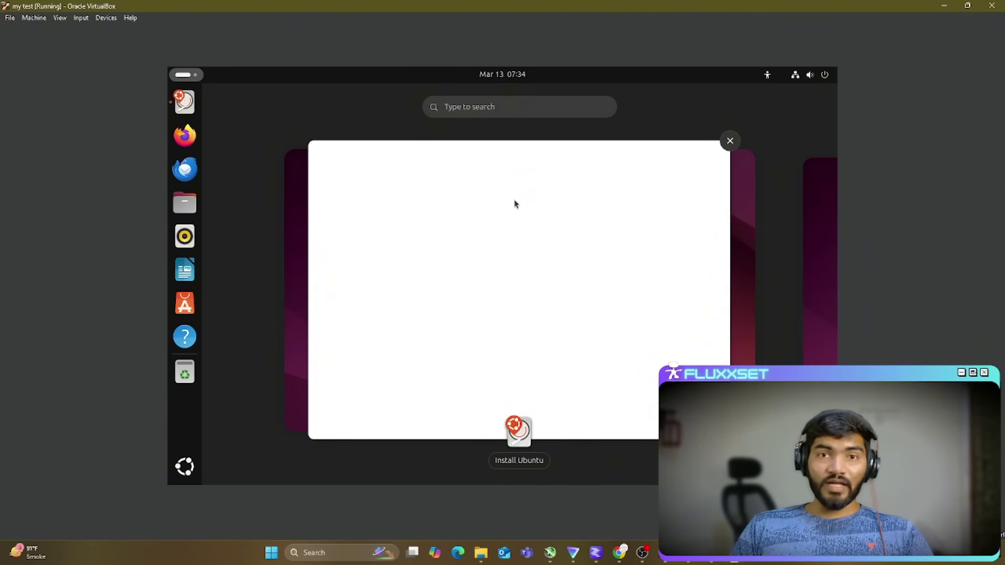
Step: Close the first installer window, move the Install Ubuntu icon to the centre and relaunch it
click(651, 152)
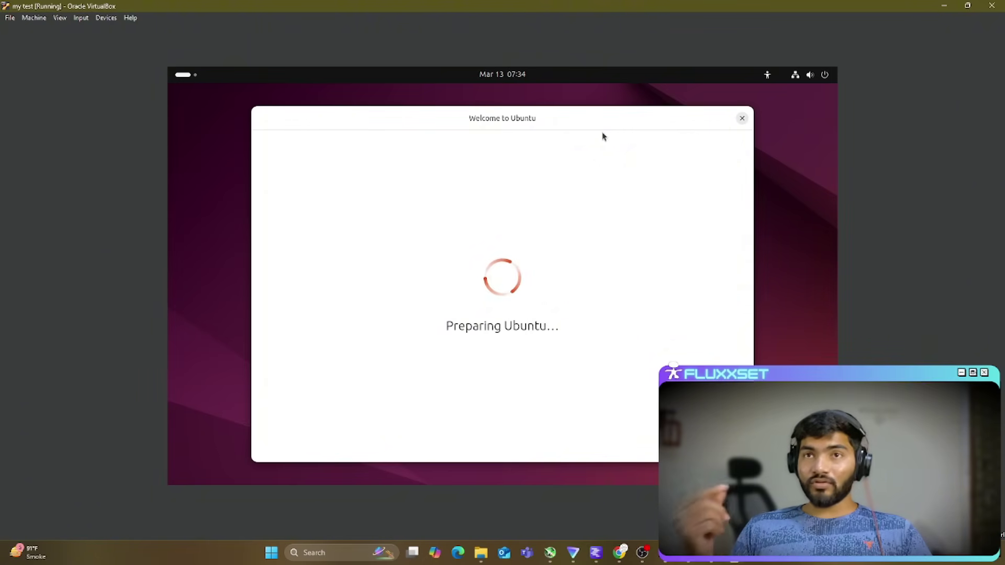
drag(565, 126, 577, 120)
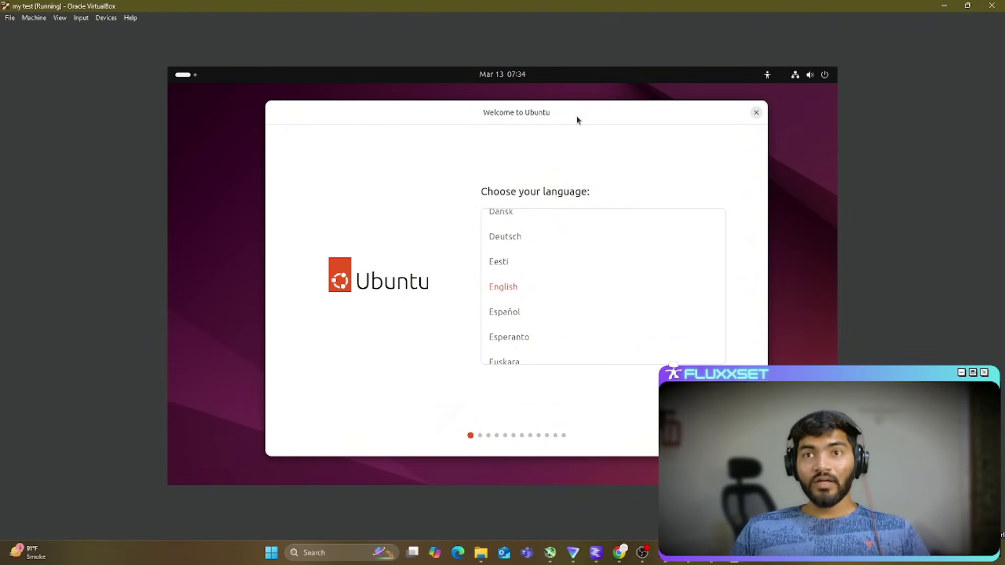
click(756, 113)
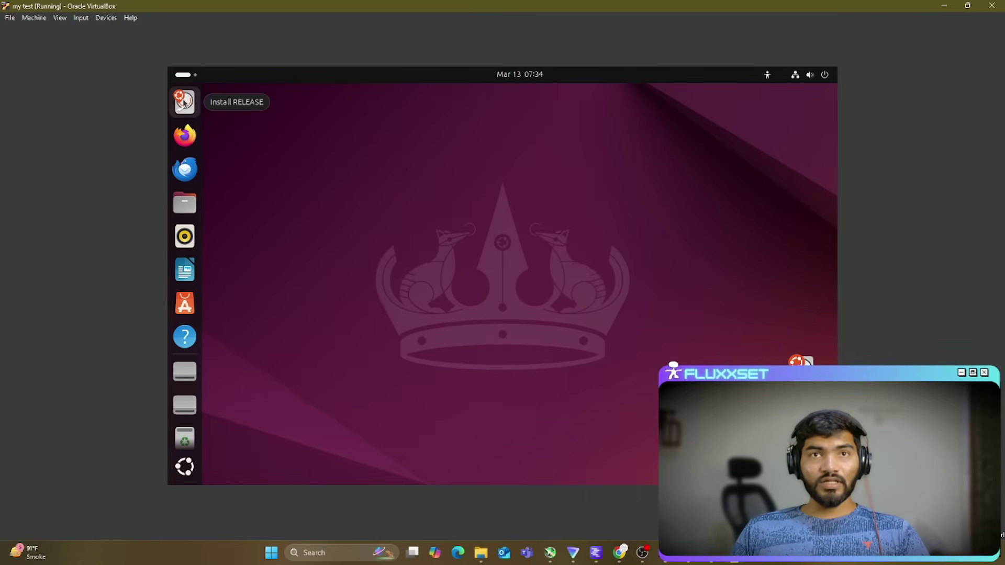
drag(797, 362, 564, 254)
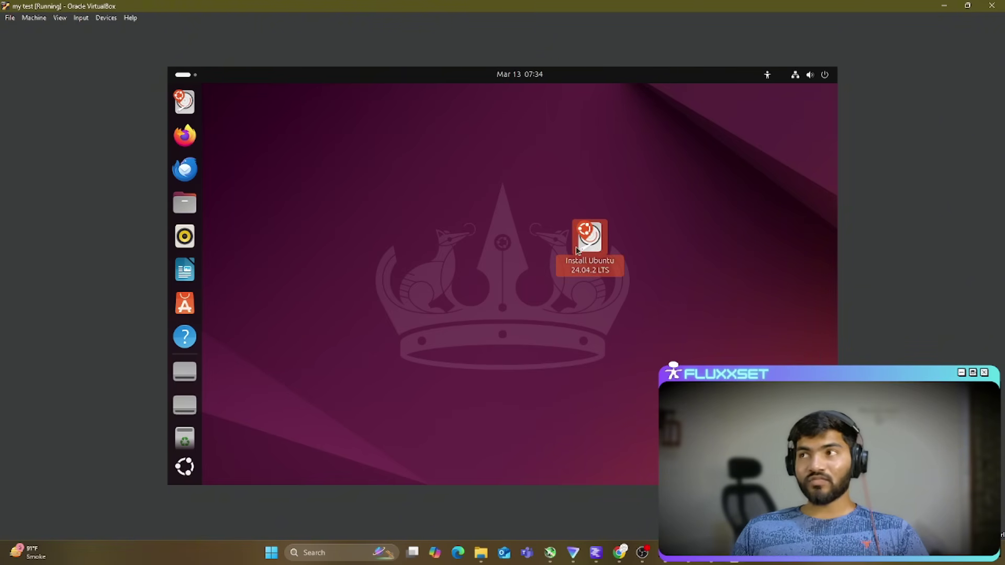
double_click(587, 248)
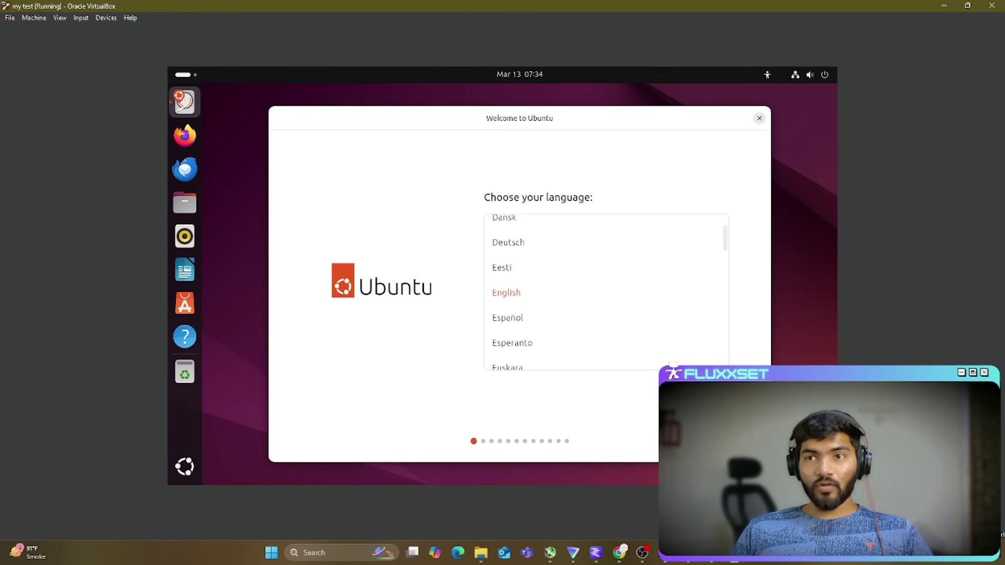
Step: Accept English, pass Accessibility, Keyboard layout and Internet pages, then close the installer to apply its update
key(Return)
drag(589, 109, 540, 111)
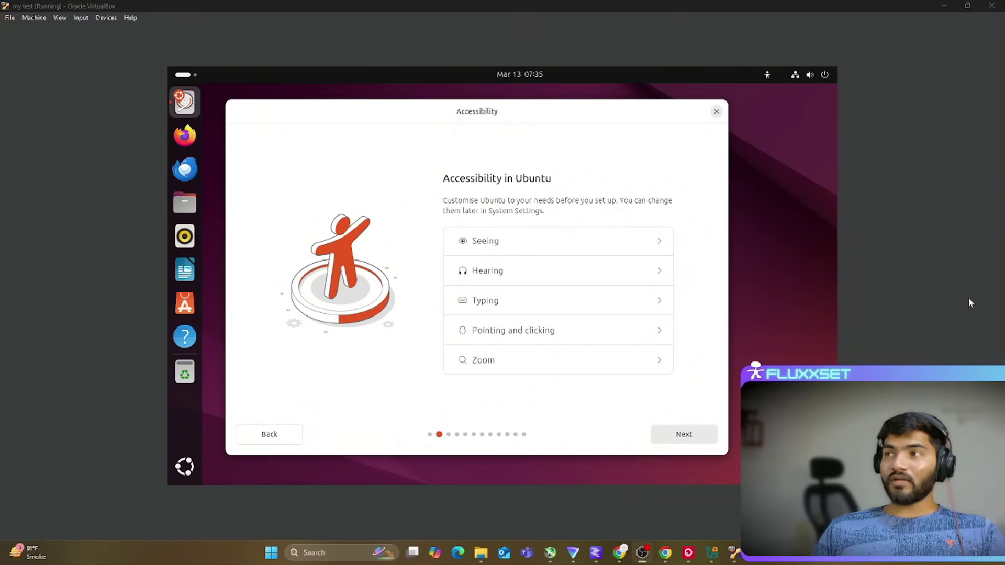
click(679, 433)
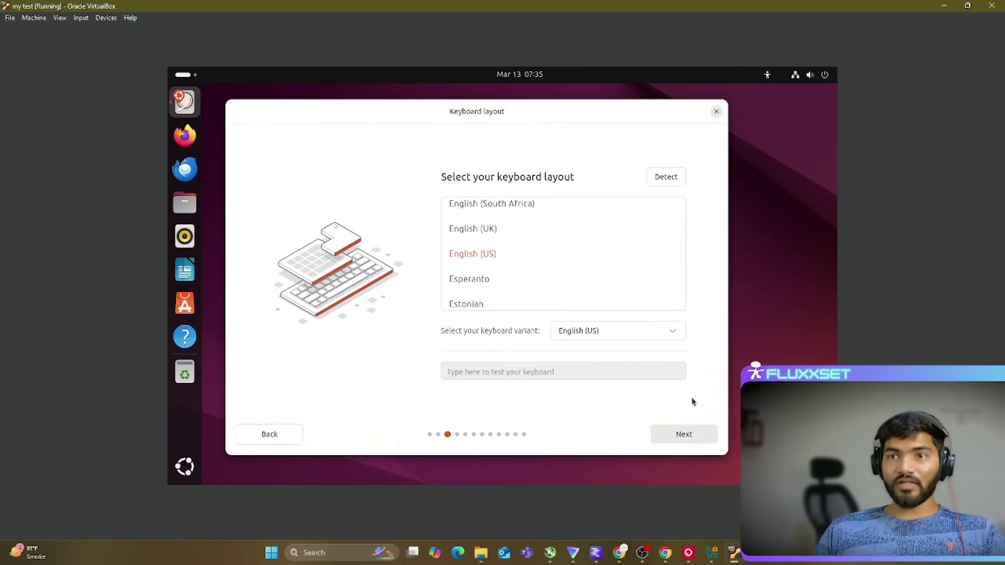
click(684, 440)
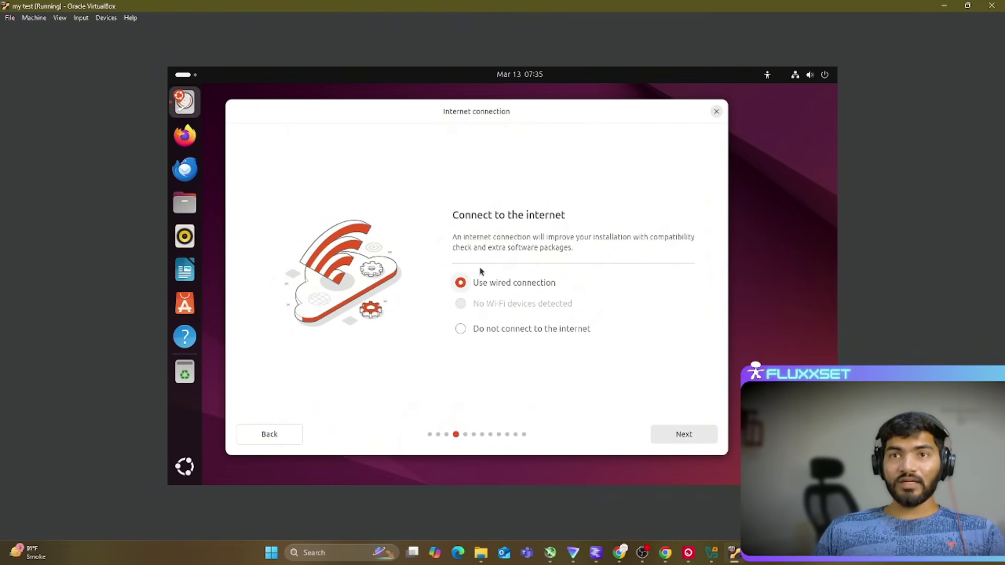
click(679, 434)
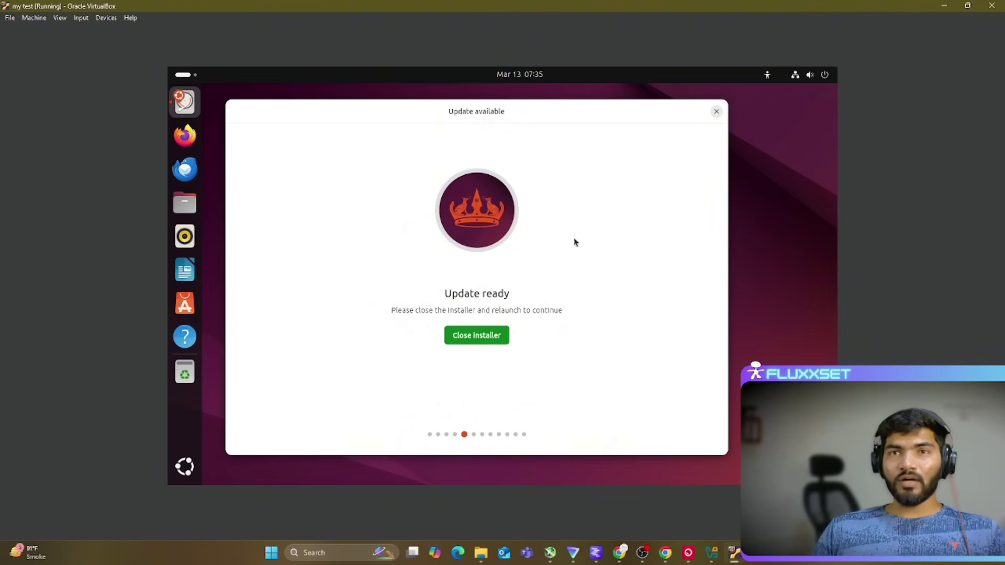
click(478, 334)
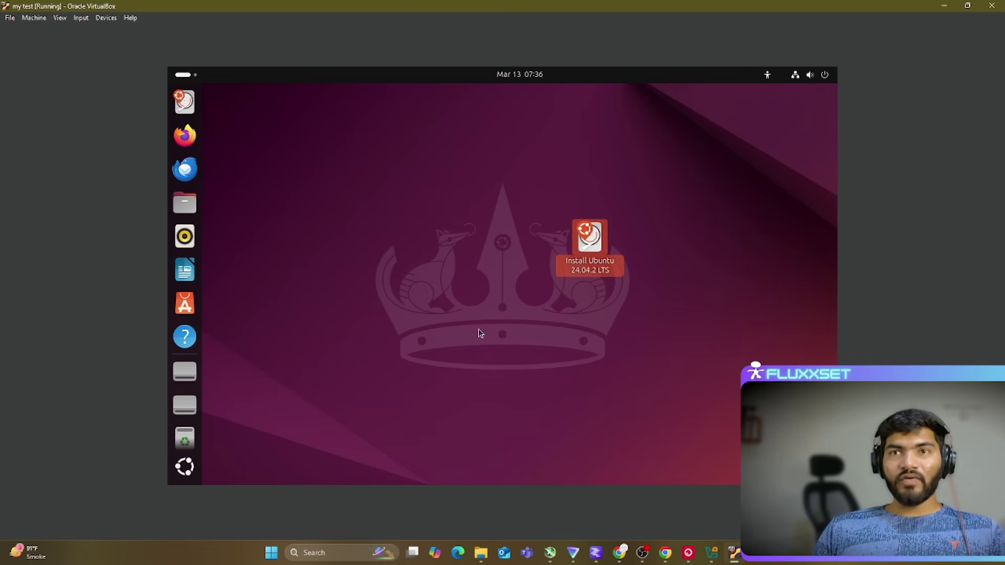
Step: Relaunch the installer and keep English, English (US) layout, wired connection and Interactive installation
double_click(595, 246)
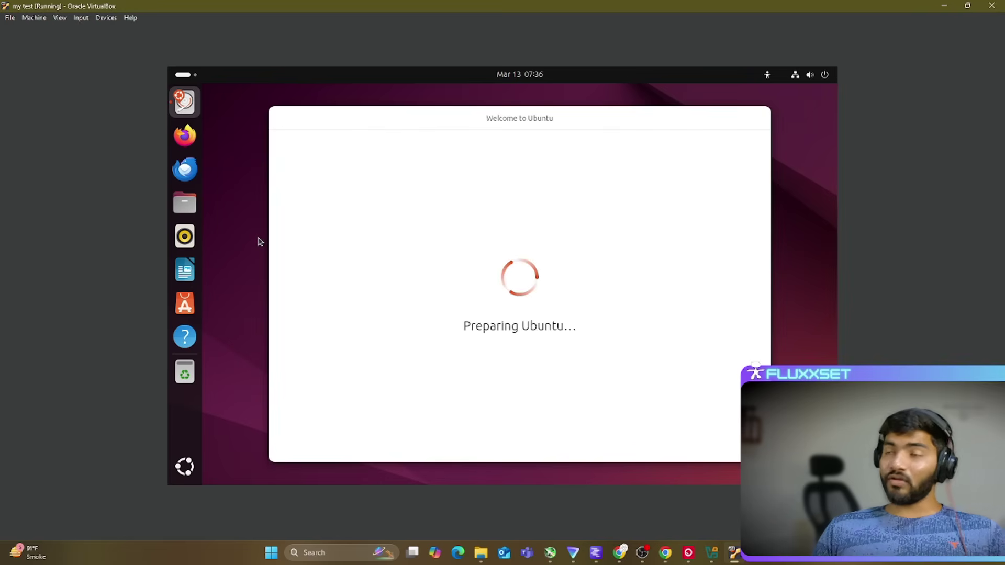
click(725, 441)
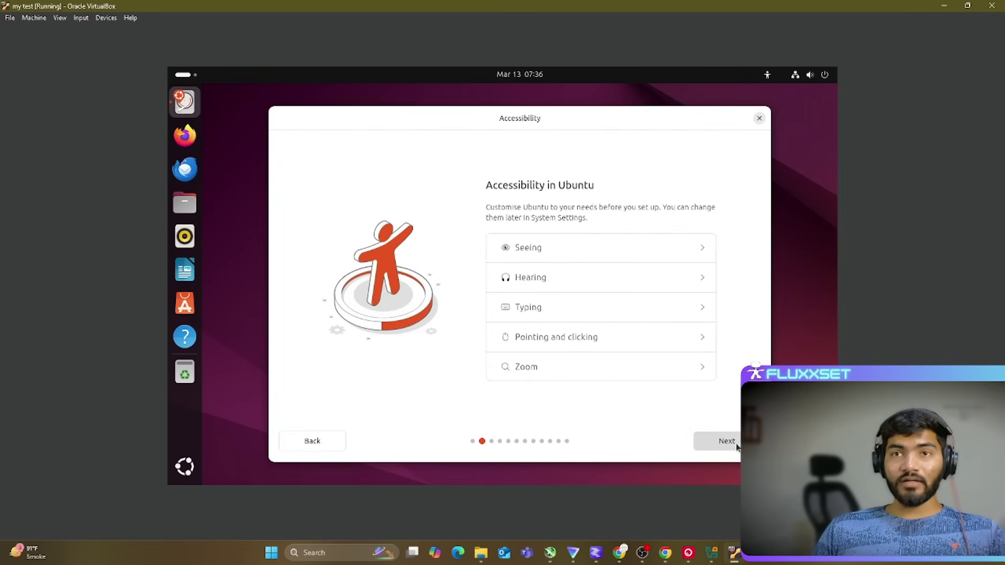
click(727, 441)
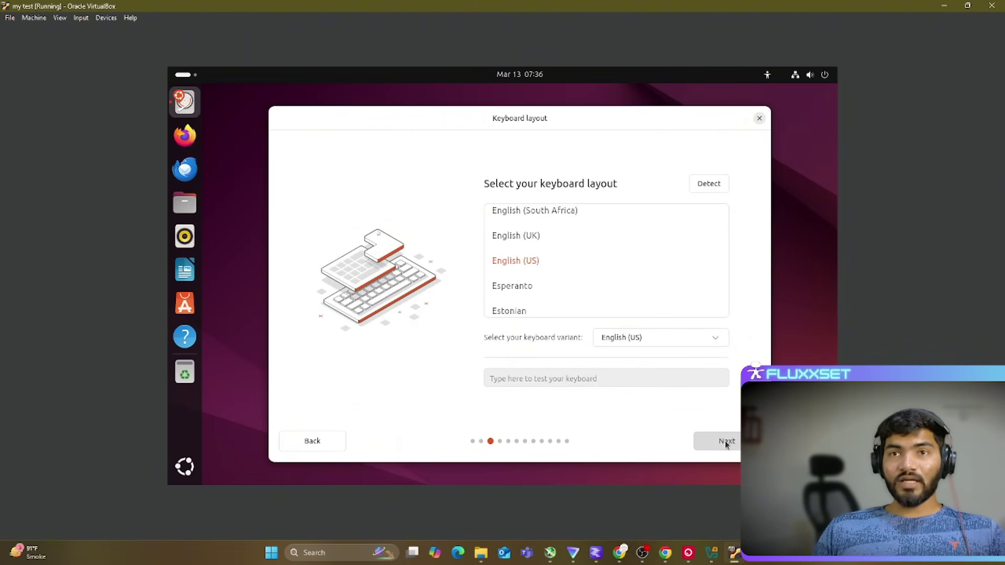
click(725, 442)
click(725, 442)
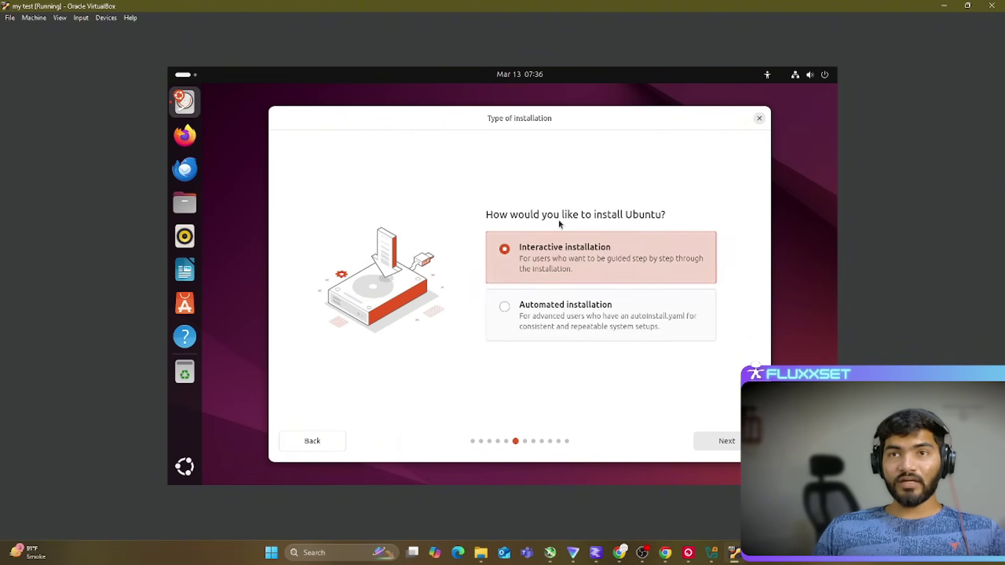
click(725, 442)
drag(565, 119, 541, 114)
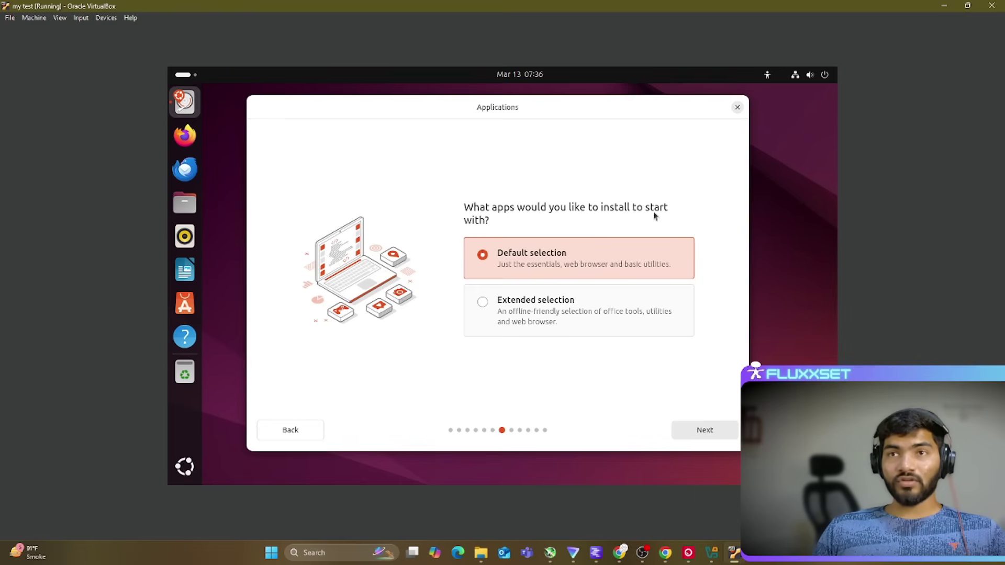
Step: Keep the Default app selection, add additional media-format support, and keep the erase-disk install
click(733, 434)
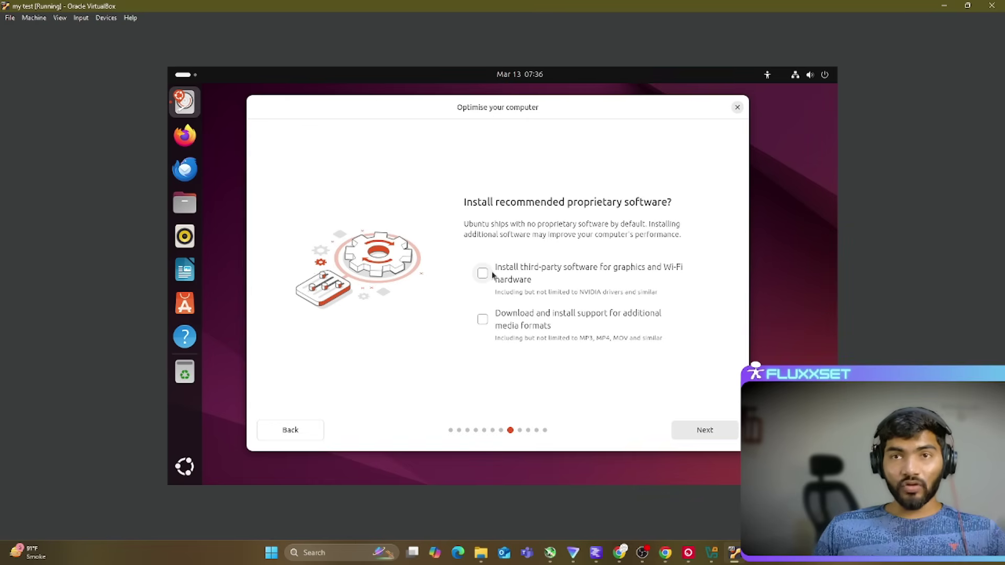
click(485, 320)
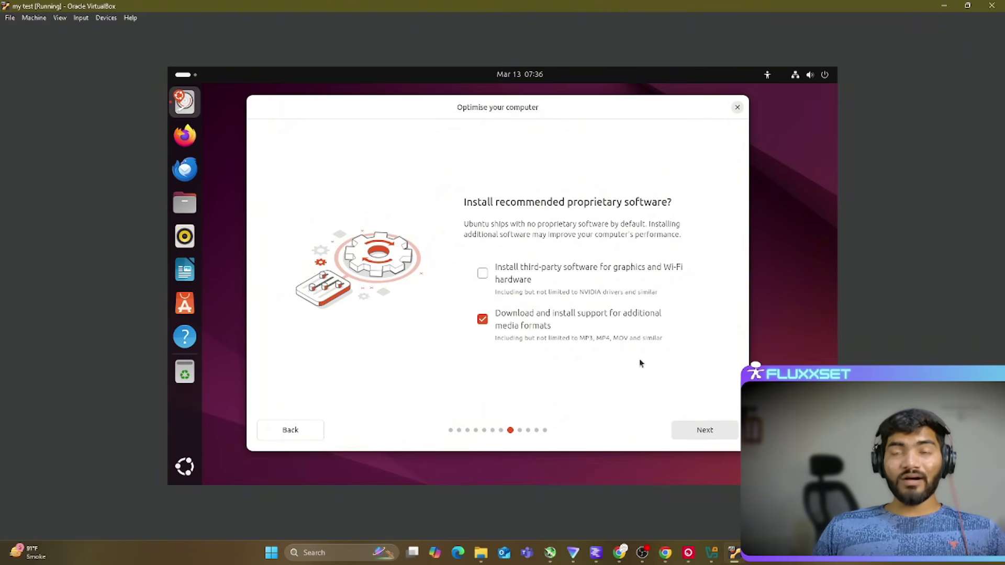
click(715, 431)
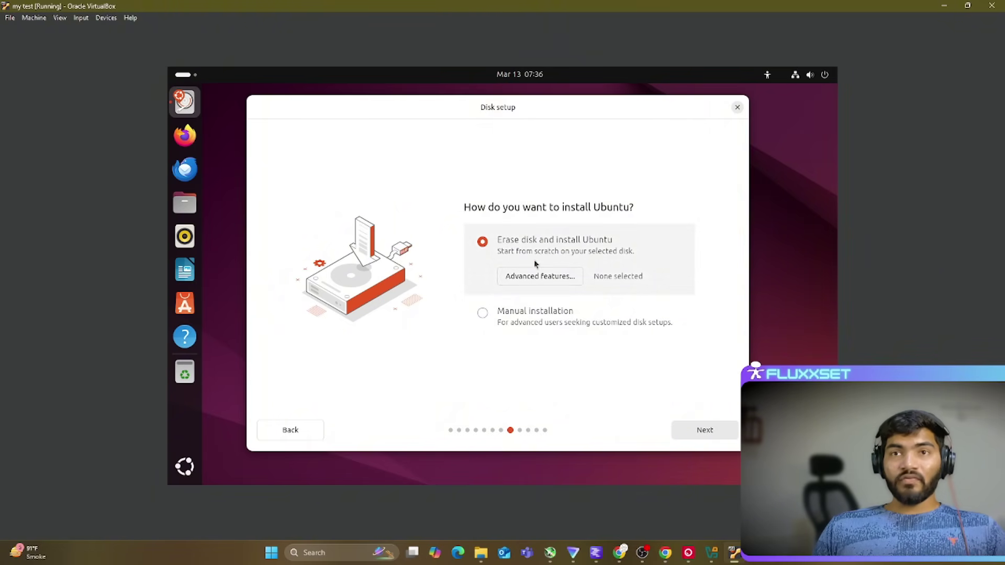
click(701, 435)
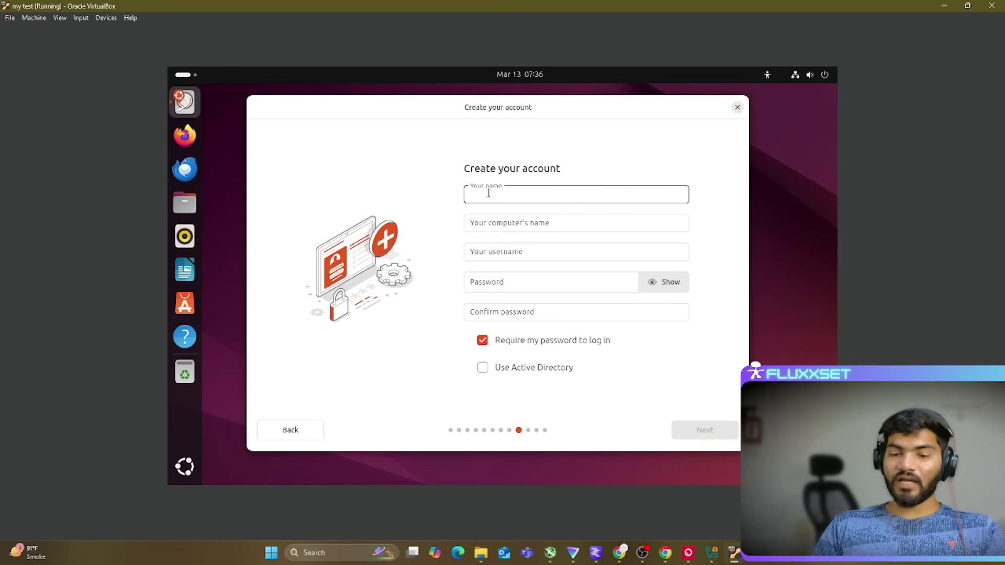
Step: Enter your name and change the computer name's 'VirtualBox' suffix to 'machine'
text(fluxx-test)
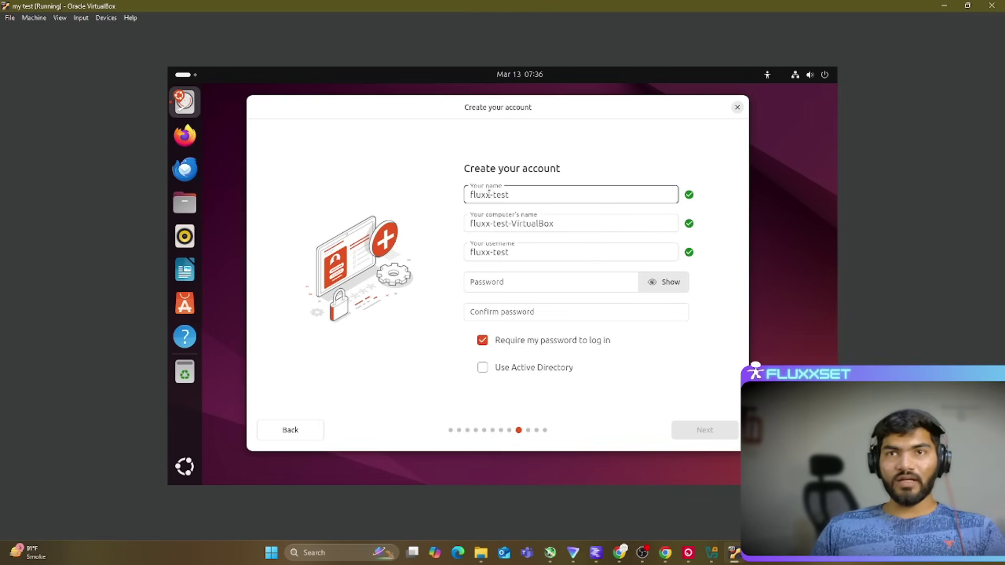
double_click(532, 226)
drag(563, 223, 513, 224)
key(BackSpace)
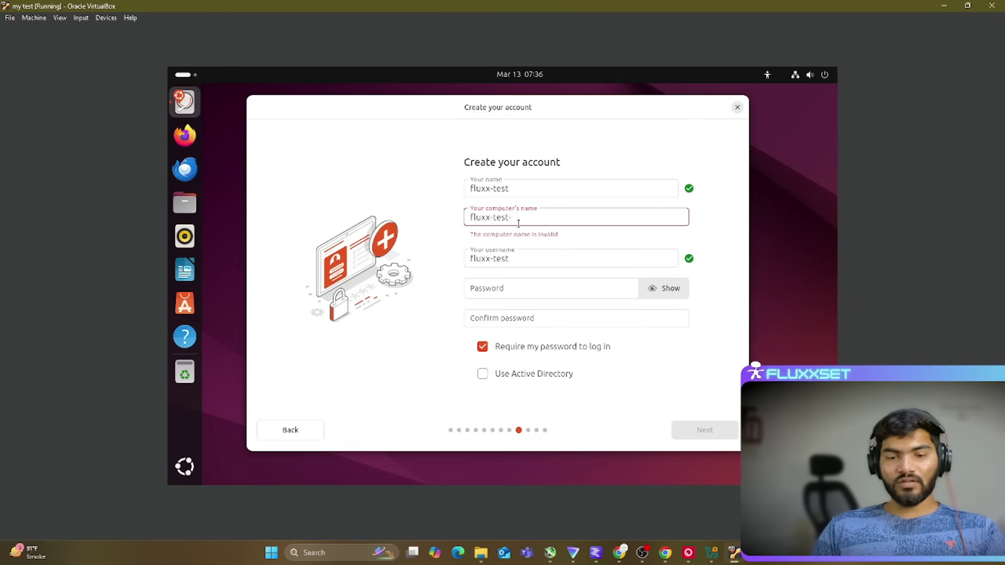
text(machine)
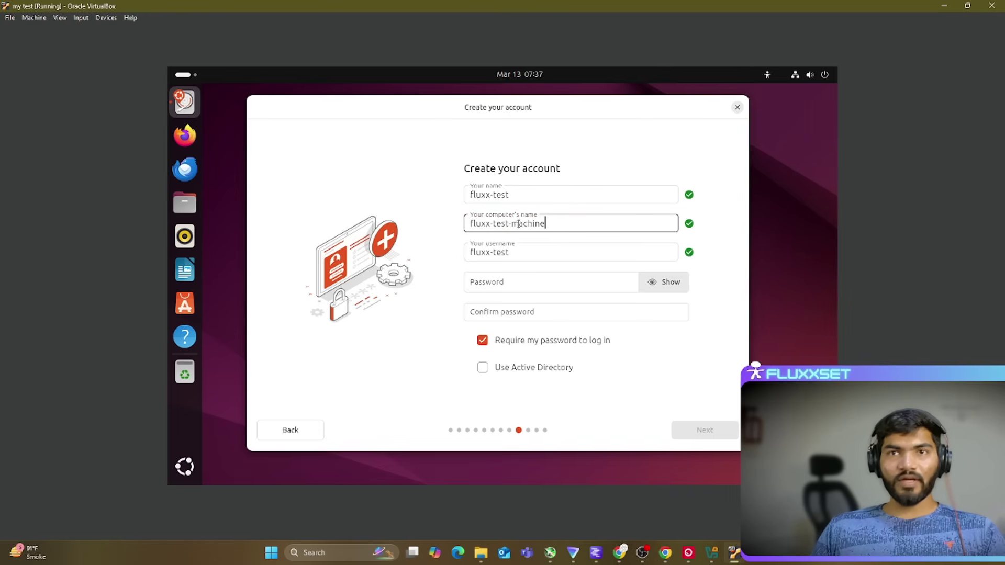
Step: Set and confirm the account password, then continue past the timezone page to the installation review
click(520, 278)
text(••••••••)
key(Tab)
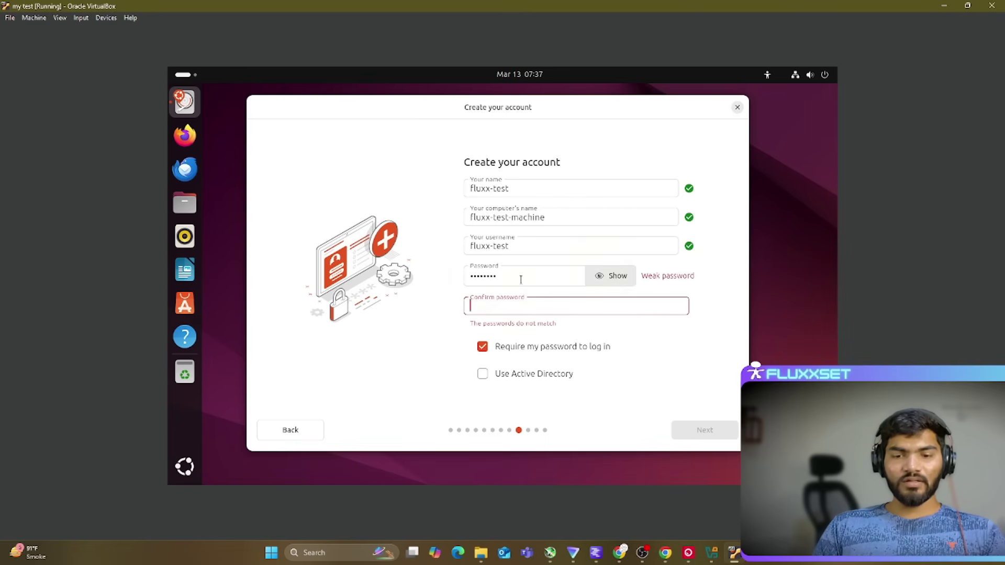
text(••••••)
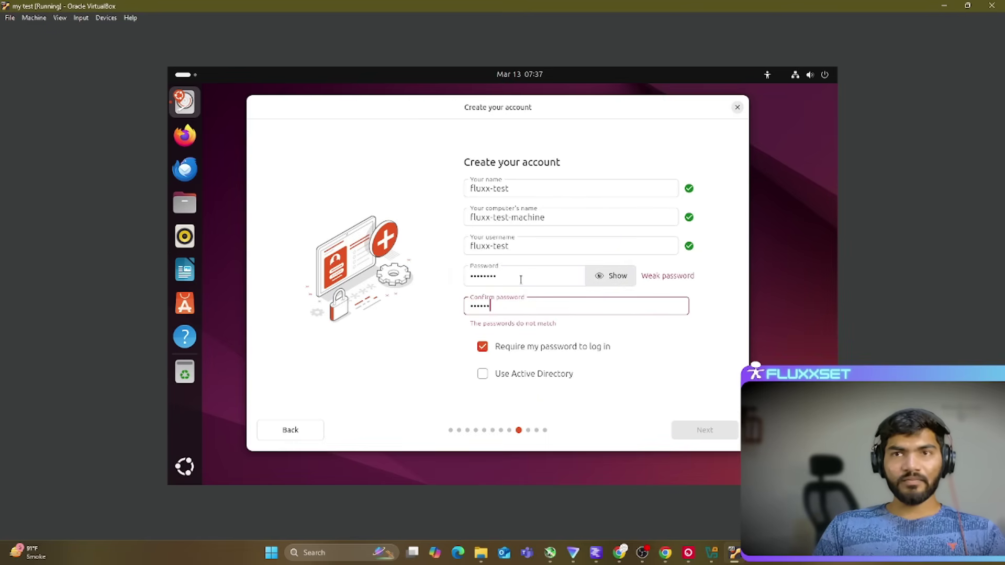
text(••)
click(703, 429)
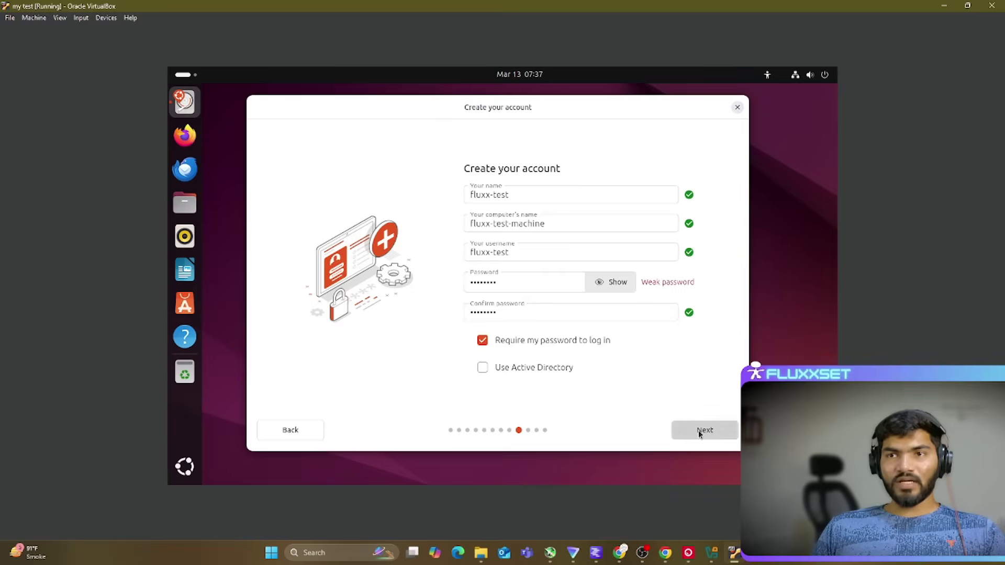
click(707, 428)
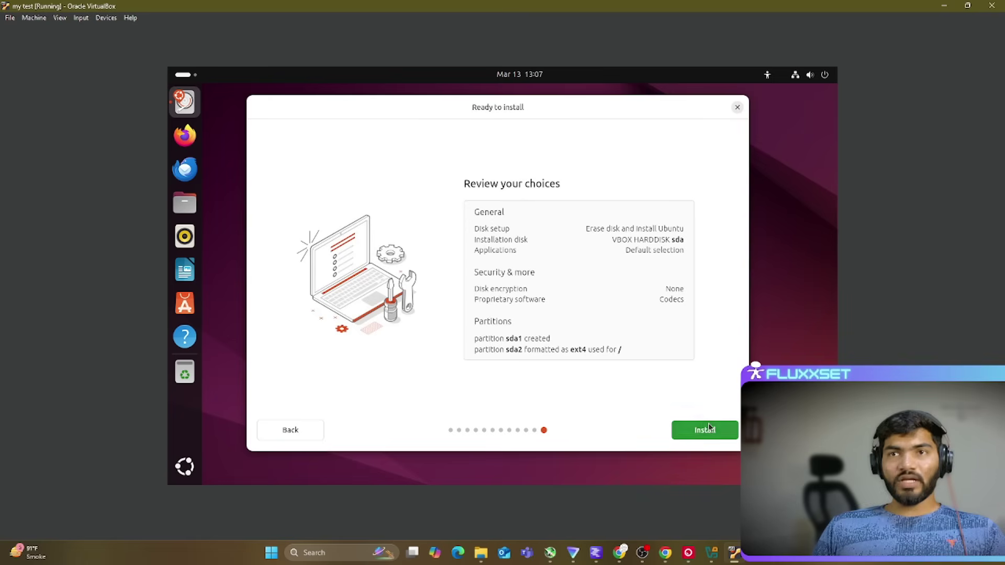
Step: Start installing Ubuntu from the Ready to install page and wait until it asks to remove the installation medium
click(708, 434)
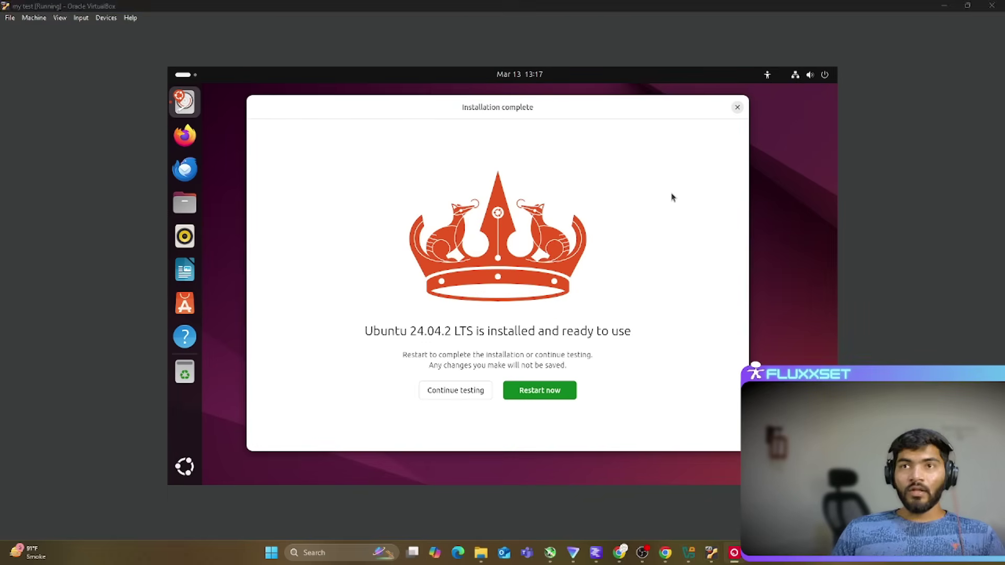
click(672, 197)
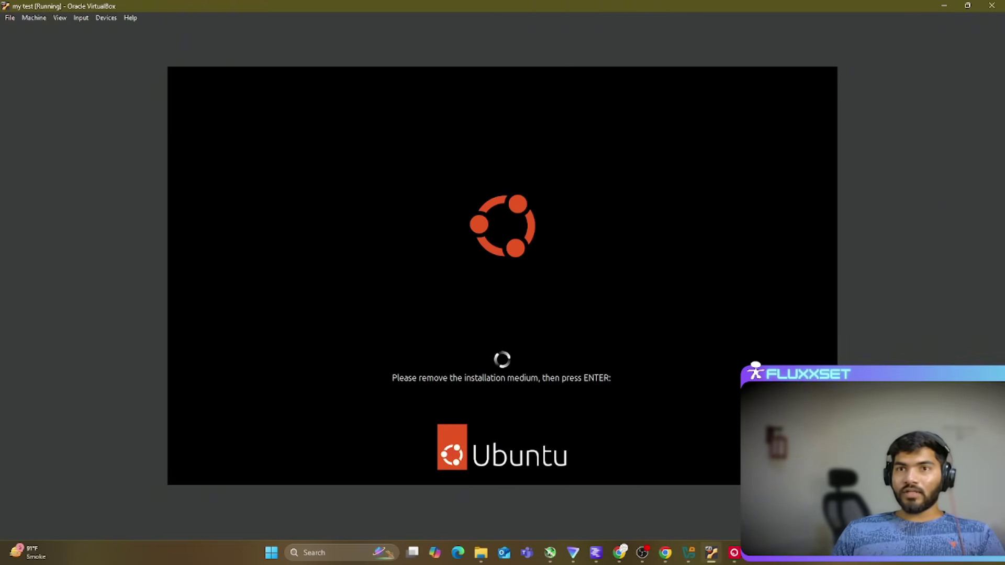
Step: Reboot into the installed Ubuntu and log in to the user account with its password
key(Return)
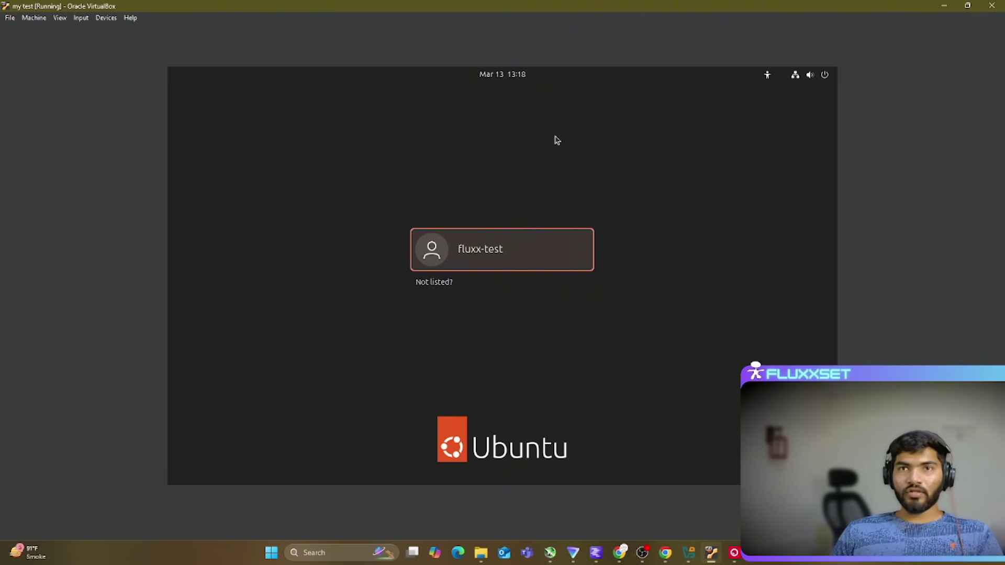
click(472, 259)
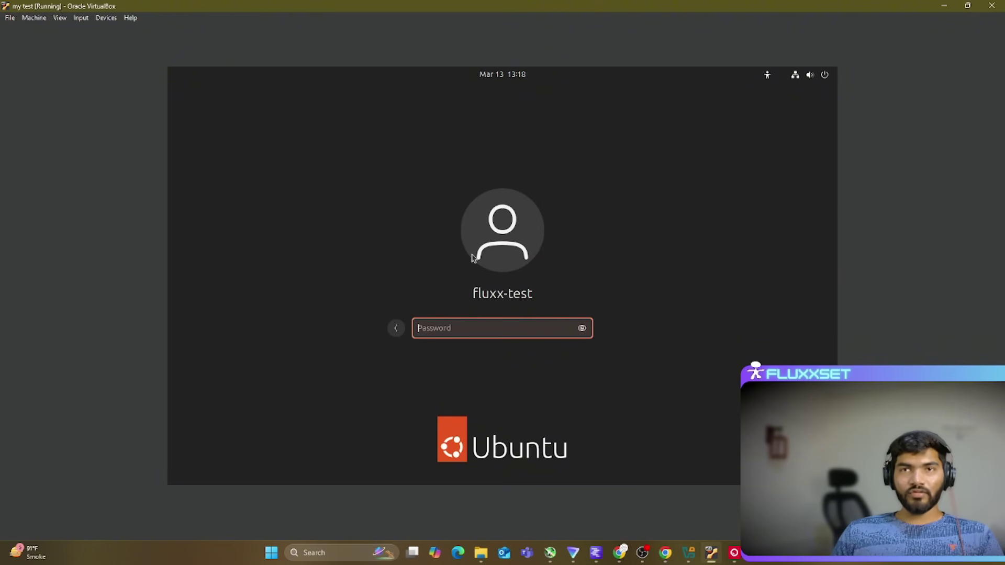
text(********)
key(Return)
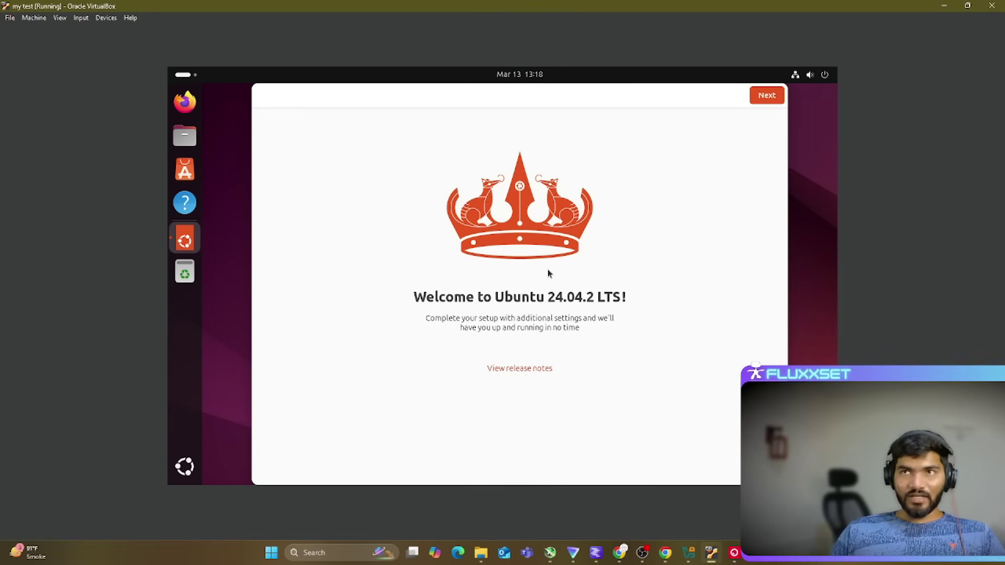
Step: Go through the welcome wizard, skipping Ubuntu Pro and the help-improve-Ubuntu page, to reach the desktop
click(768, 97)
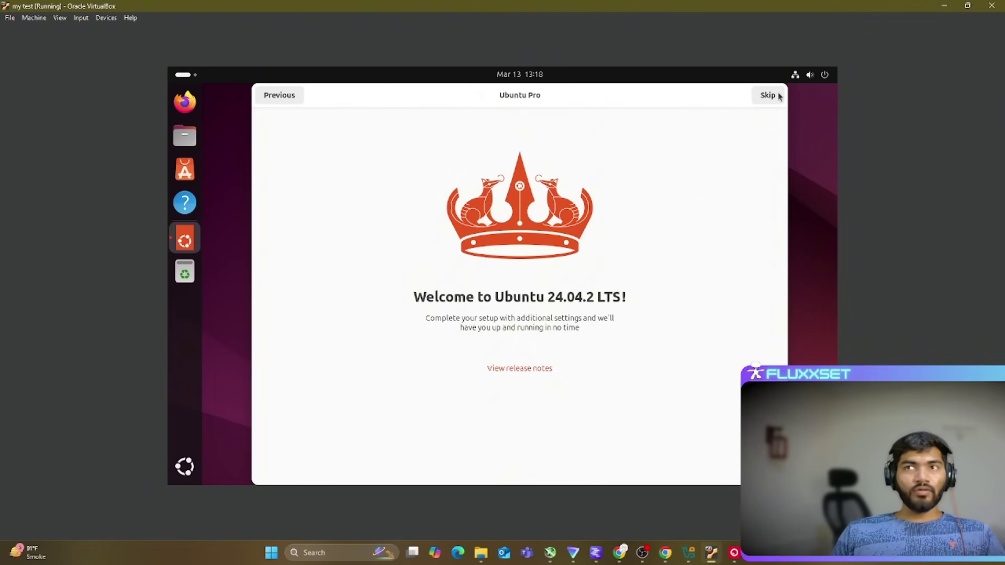
click(770, 97)
click(765, 97)
click(765, 97)
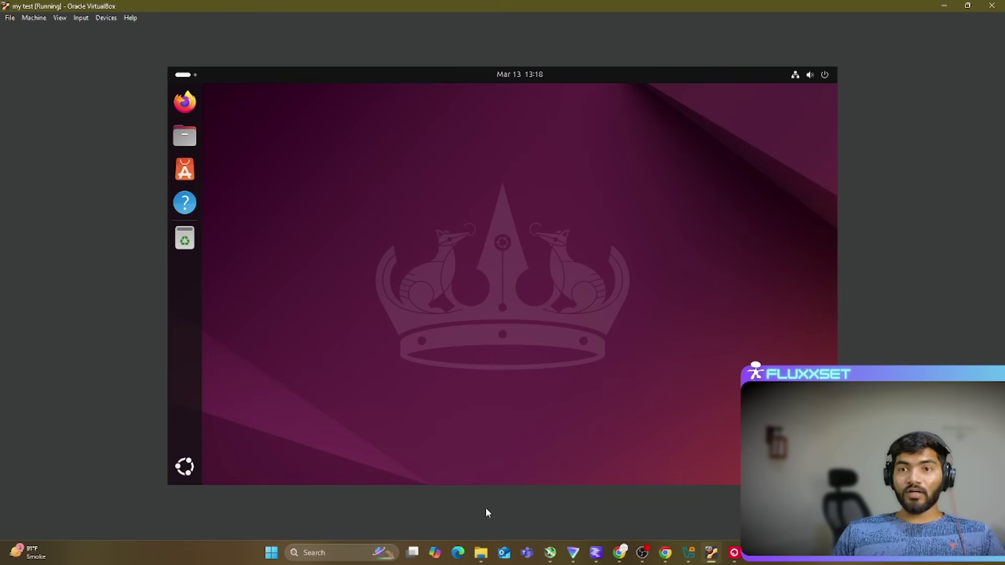
click(325, 553)
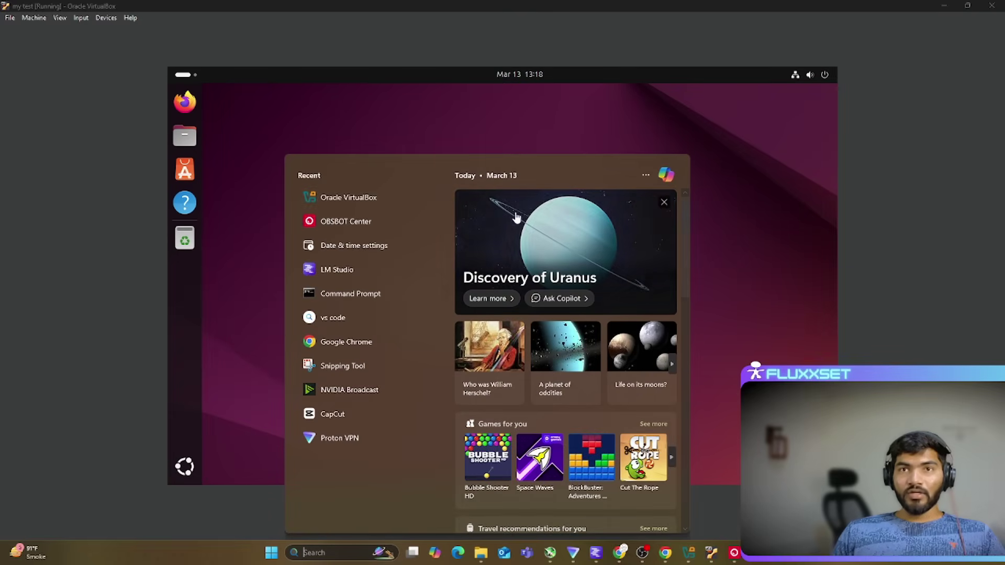
Step: Launch Notepad on the Windows host, type 'skjdksdjnksjns' and select all of it
text(notepad)
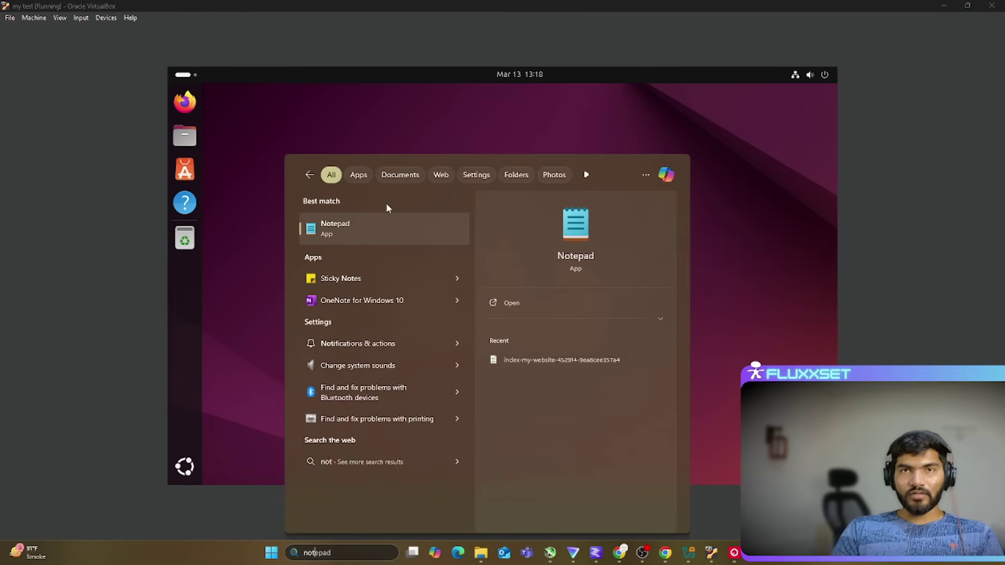
click(382, 226)
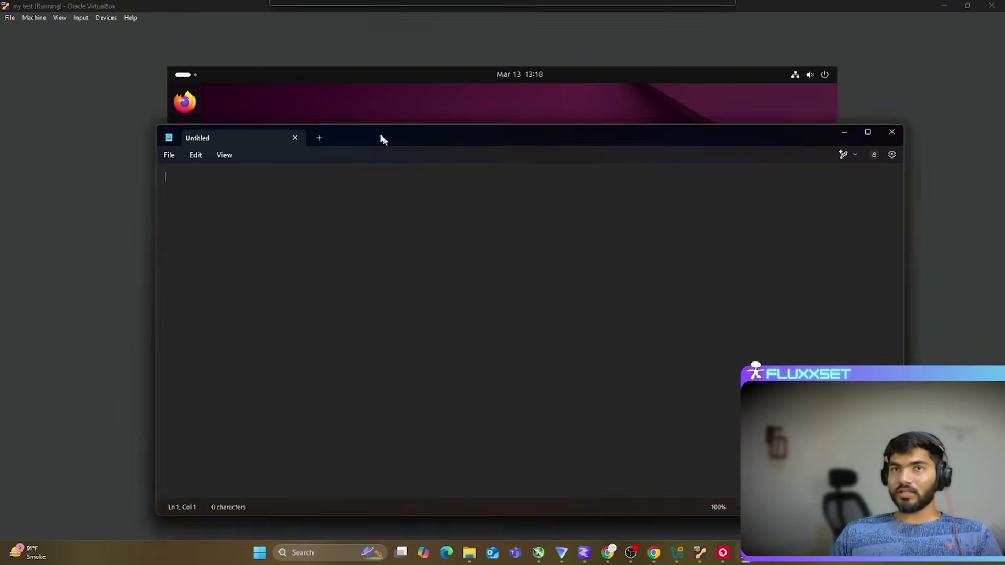
text(skjdksdjnksjns)
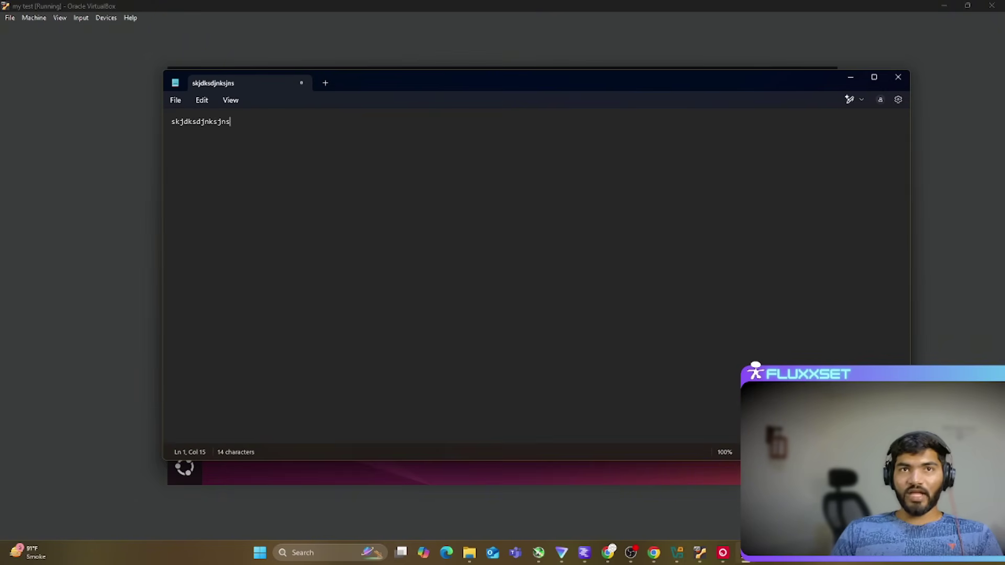
key(ctrl+a)
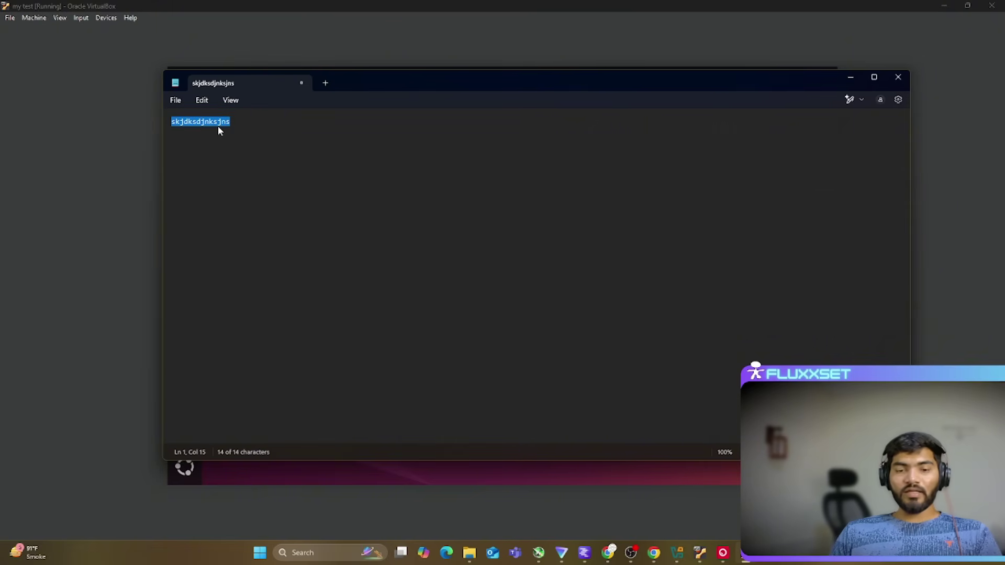
Step: Check the Ubuntu desktop's right-click menu to confirm pasting is unavailable there
click(352, 265)
right_click(371, 178)
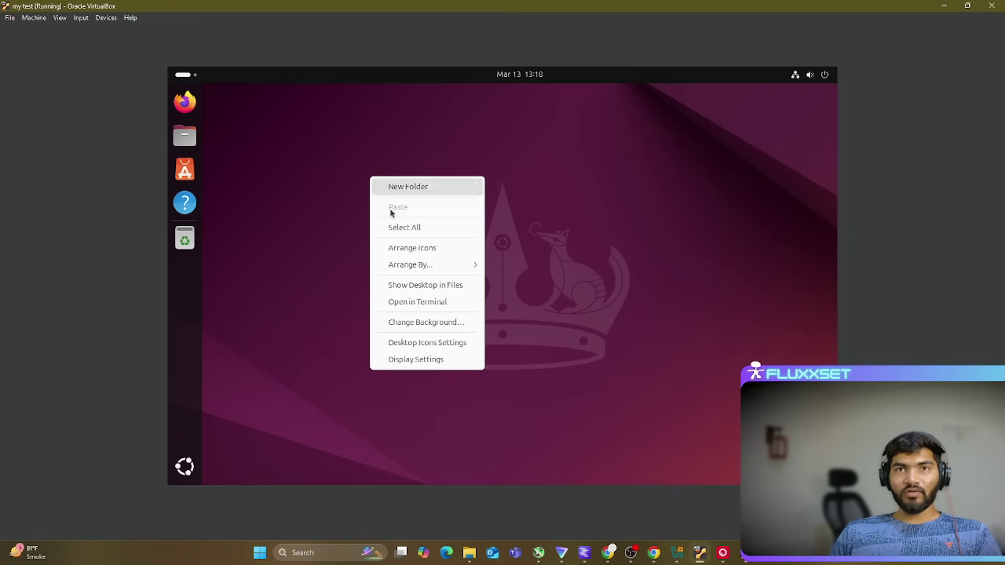
click(227, 451)
Step: Open Terminal from Show Applications, confirm its Paste is greyed out, then close it
click(185, 463)
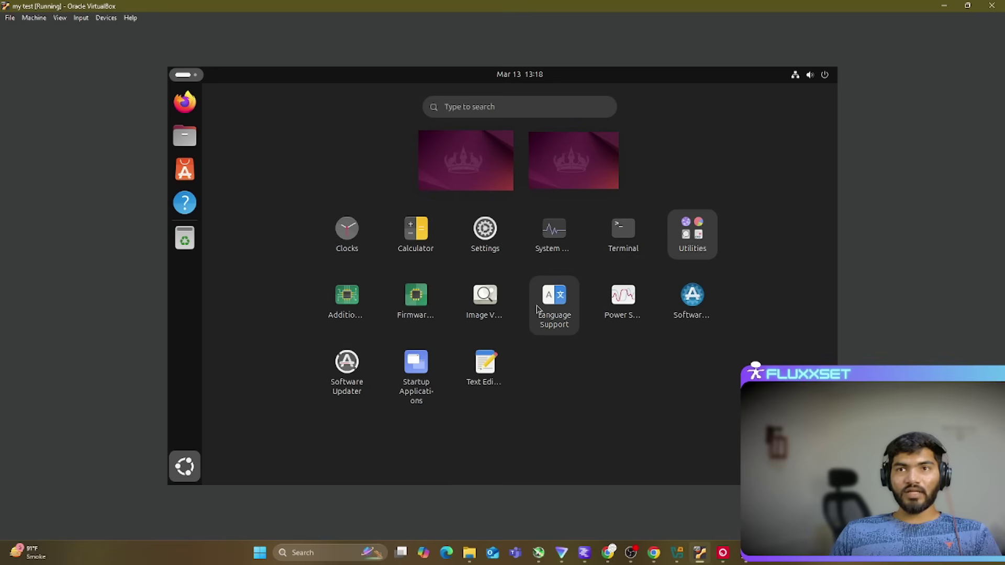
click(622, 233)
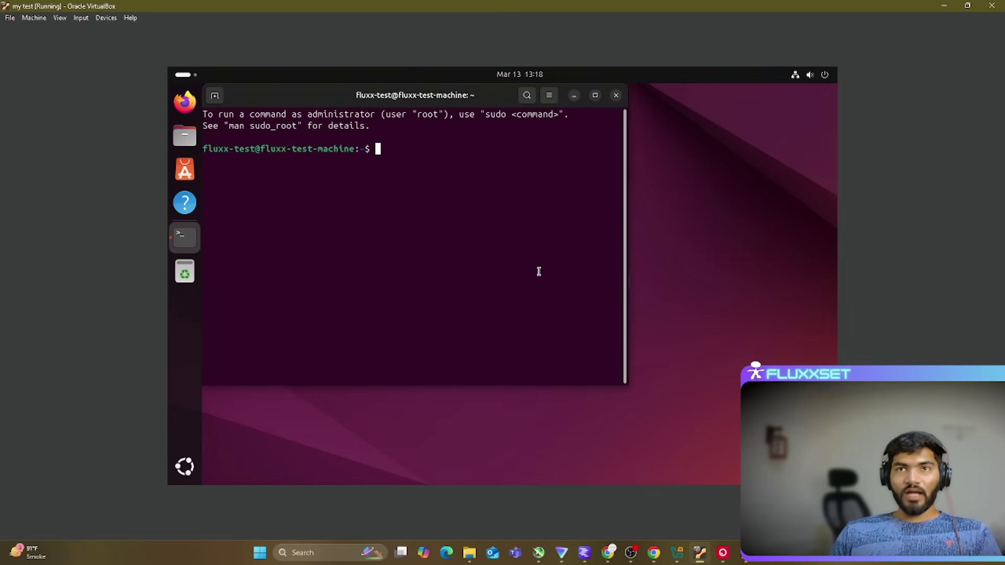
right_click(431, 193)
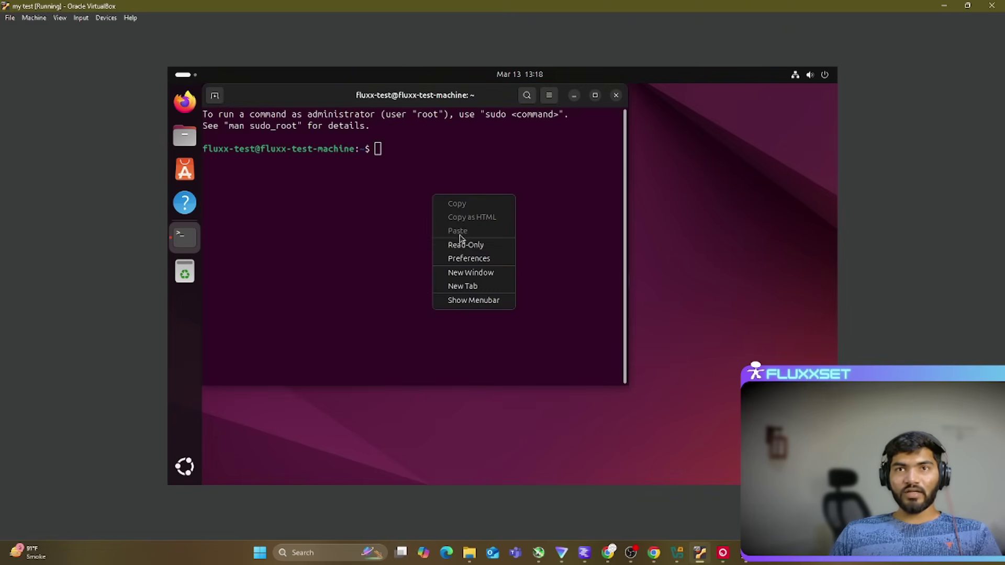
click(444, 156)
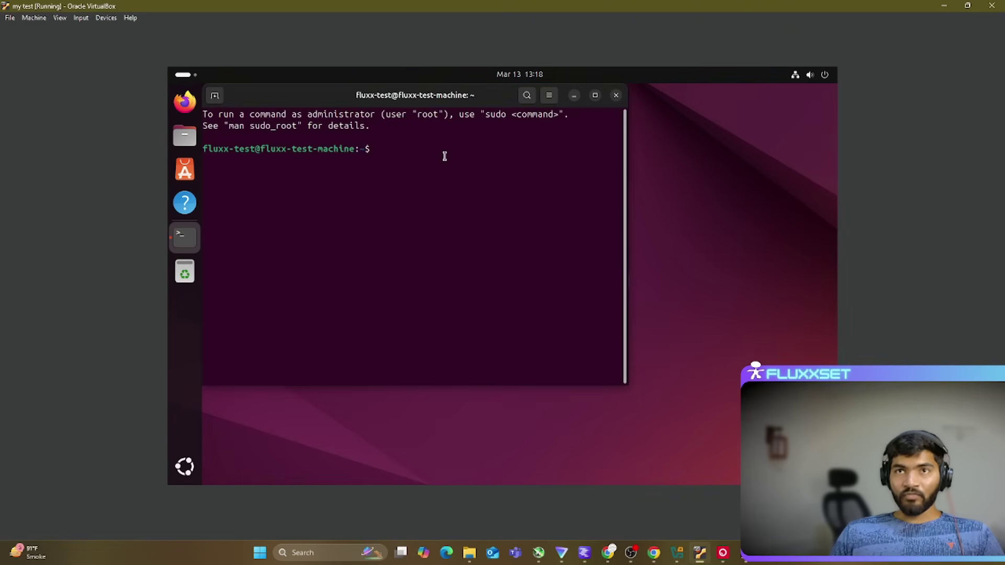
click(616, 94)
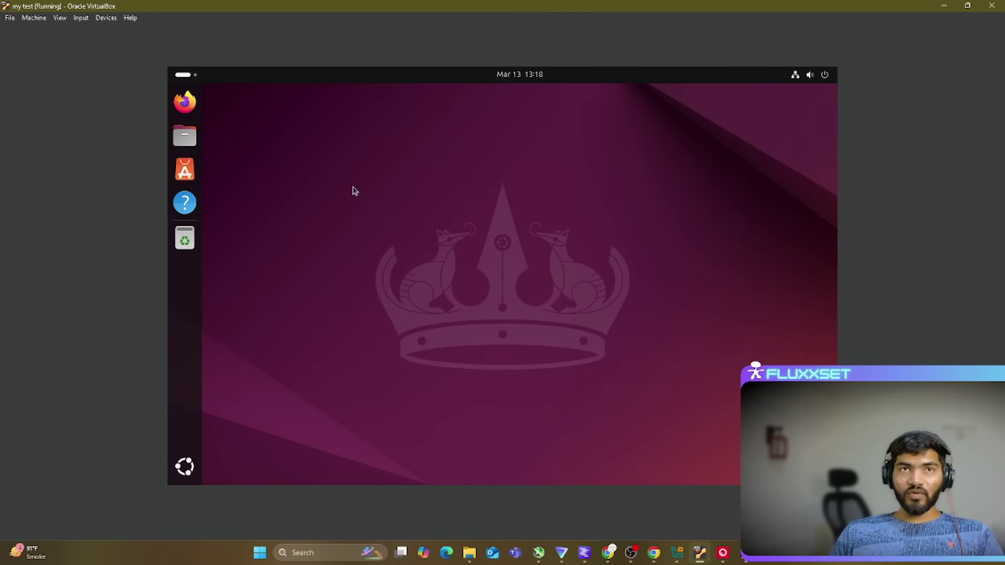
Step: Set both Shared Clipboard and Drag and Drop to Bidirectional in the VM's Devices menu
click(104, 19)
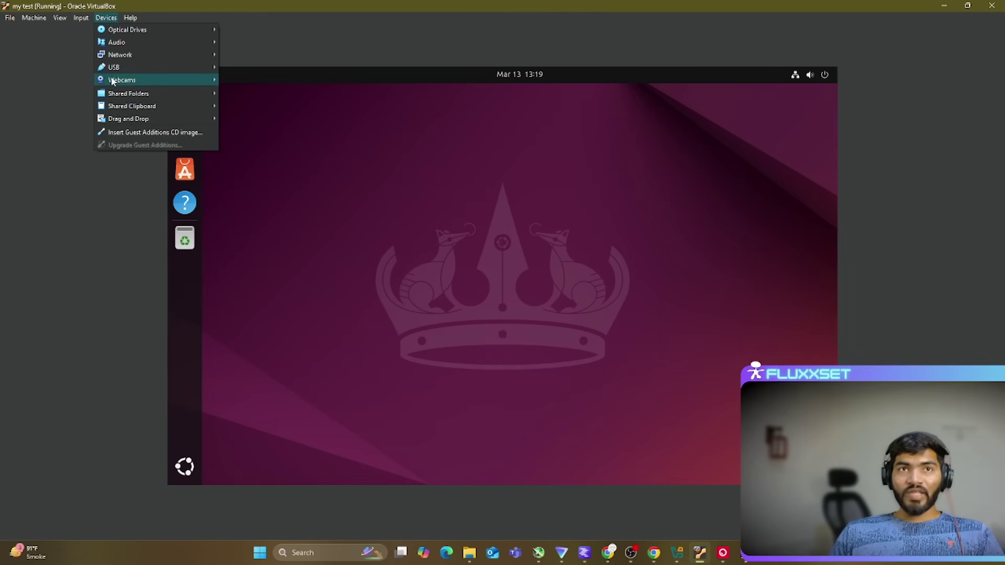
mouse_move(134, 107)
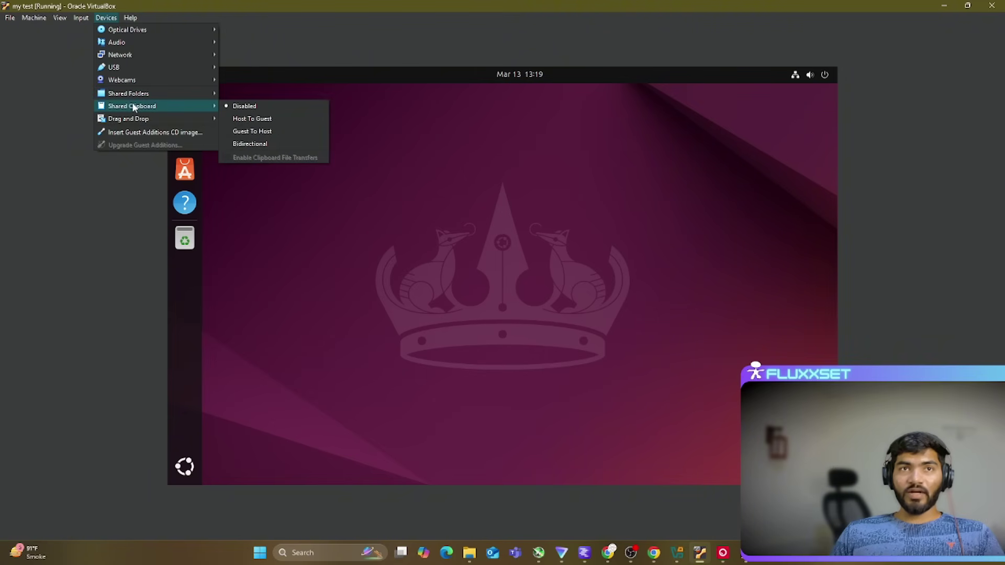
click(256, 144)
click(106, 19)
mouse_move(138, 120)
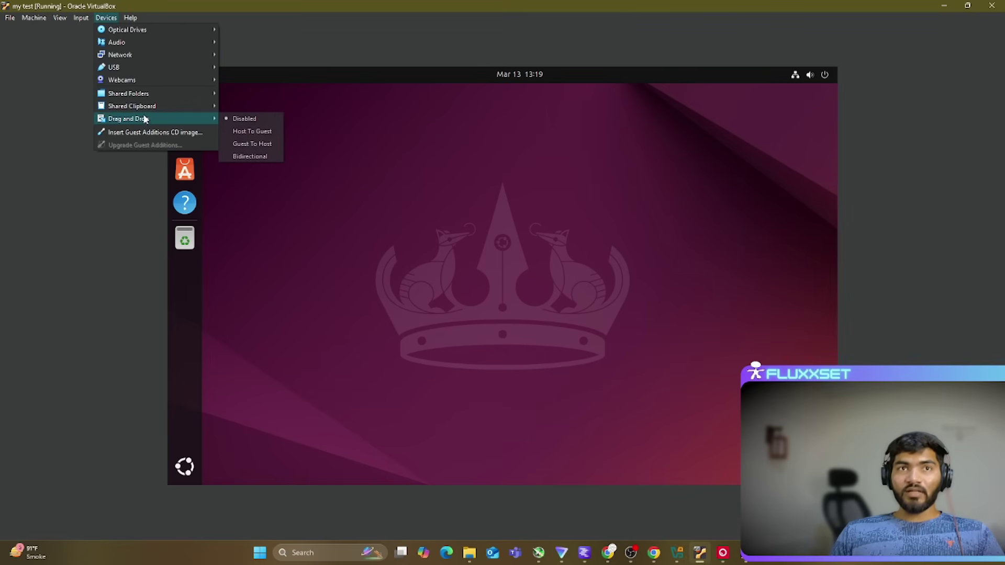
click(251, 157)
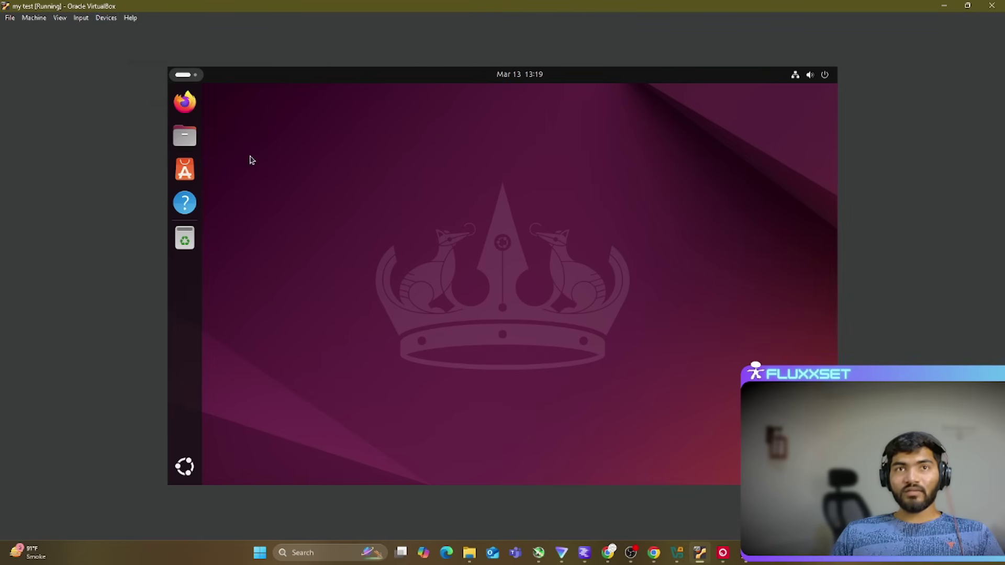
Step: Open a Terminal from Show Apps in the Ubuntu guest and look for a paste option
click(185, 472)
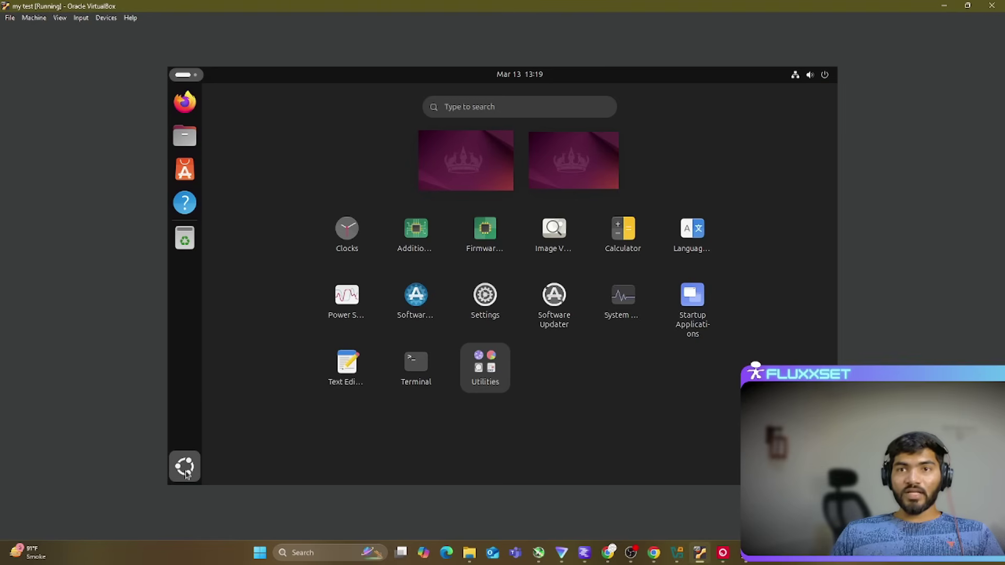
click(439, 368)
right_click(422, 206)
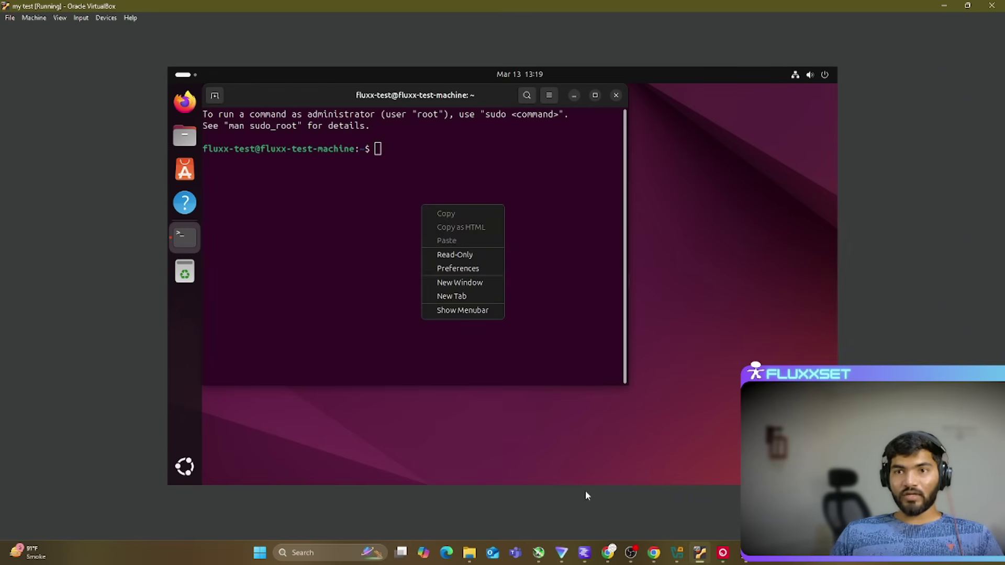
Step: Copy the Notepad text on the host and try pasting it into the guest terminal, which still fails
click(746, 552)
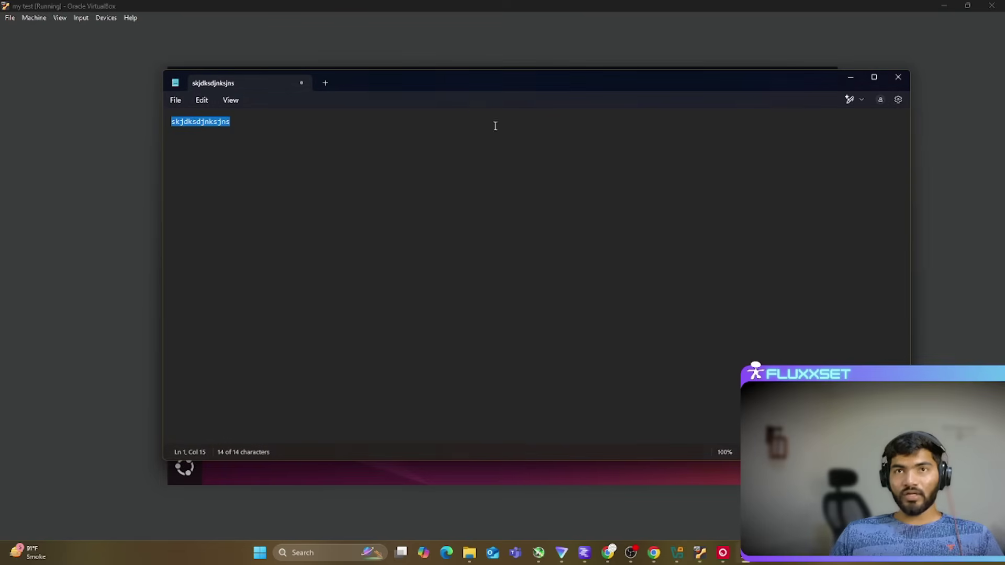
right_click(195, 123)
click(232, 175)
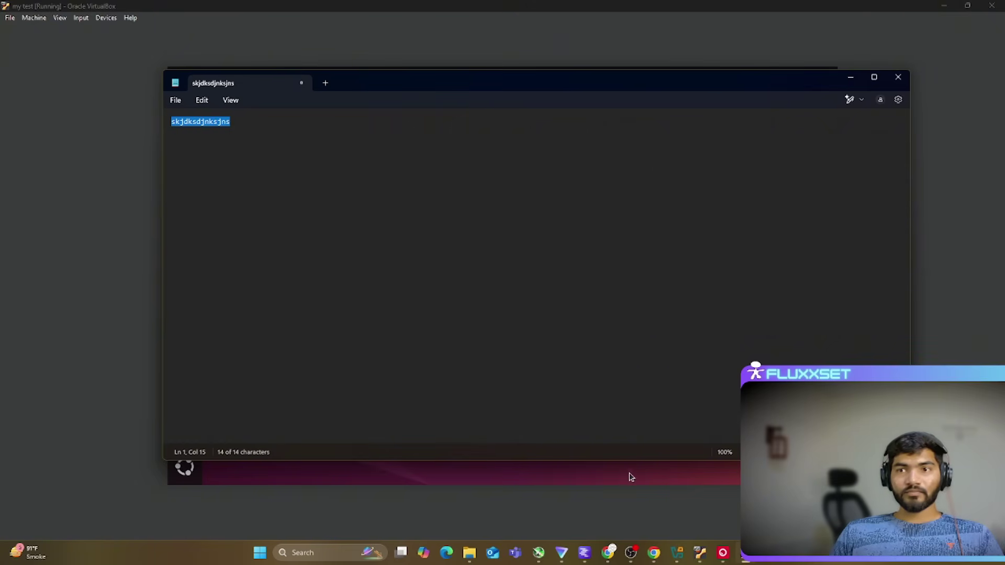
click(634, 481)
right_click(415, 190)
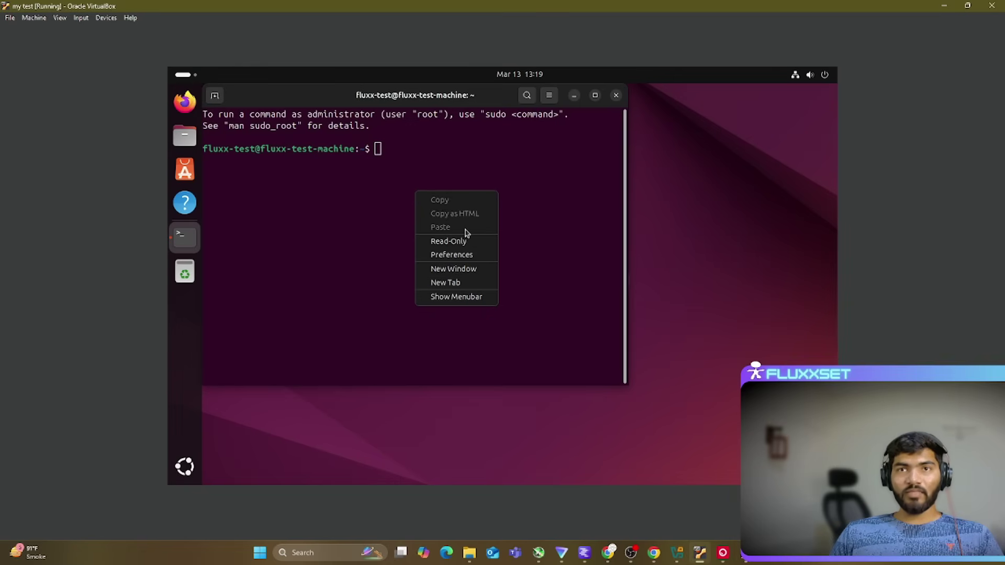
click(545, 245)
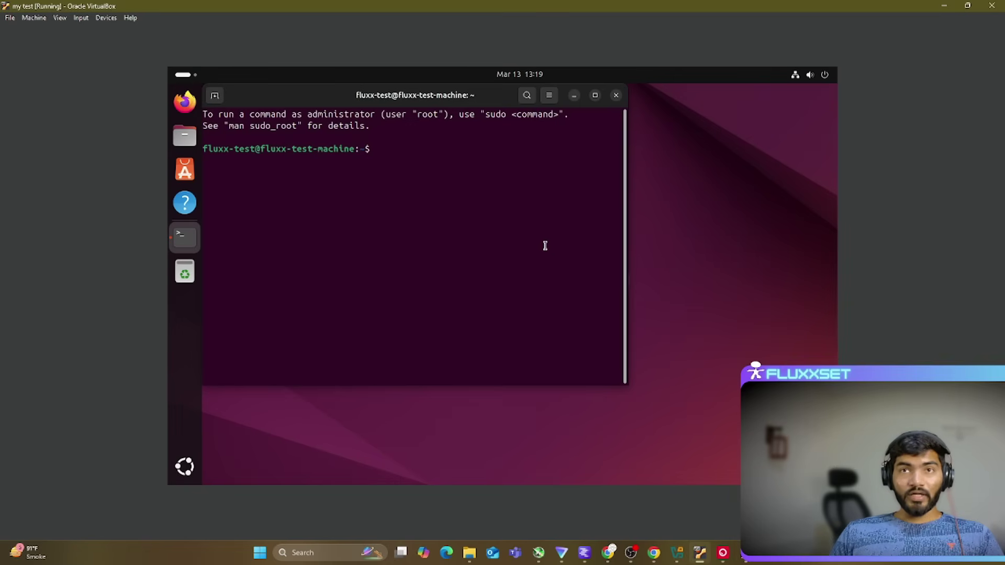
drag(436, 108, 513, 106)
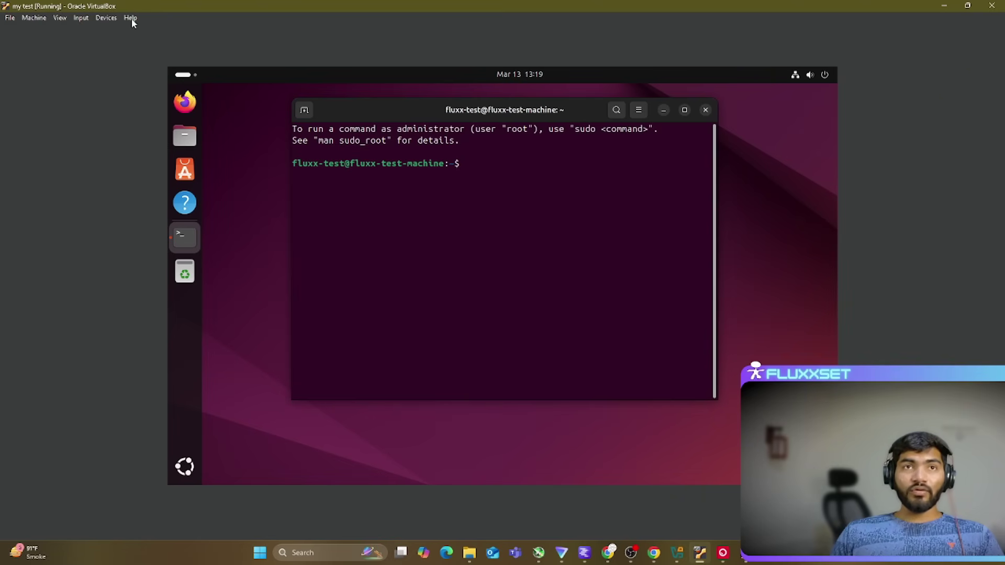
Step: Insert the Guest Additions CD, open the VBox_GAs_7.1.6 disc in a terminal and enlarge its text
click(101, 19)
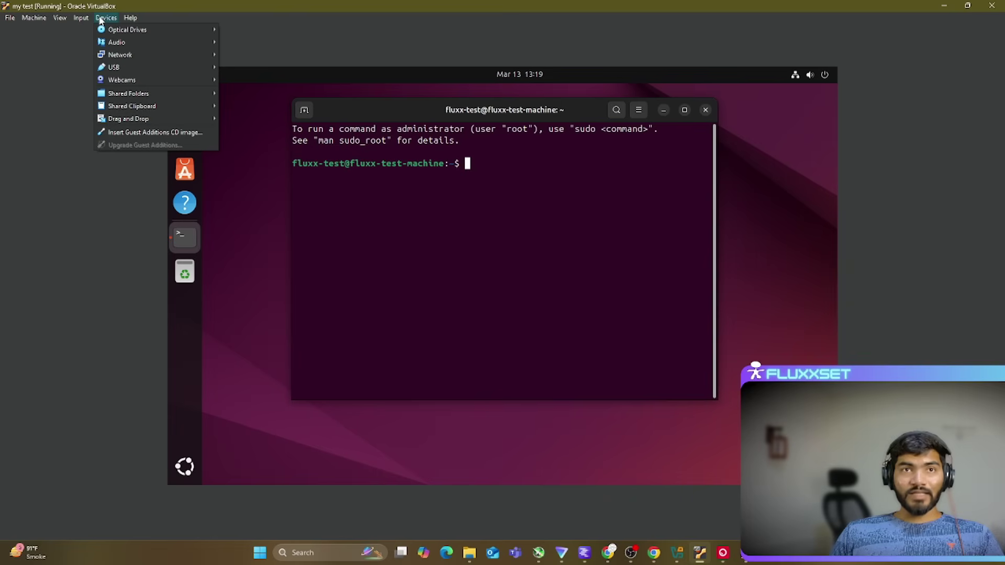
click(121, 134)
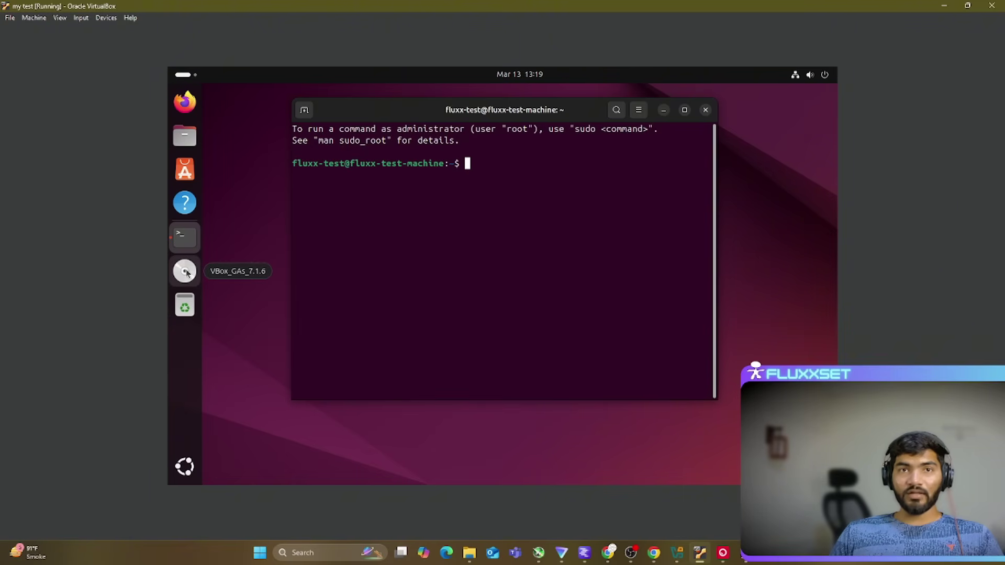
click(185, 271)
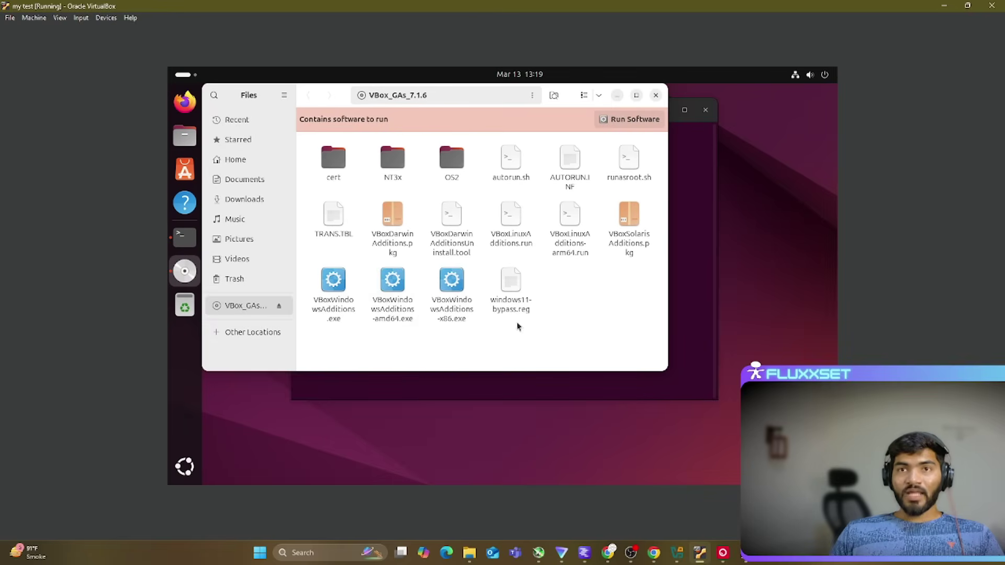
right_click(548, 273)
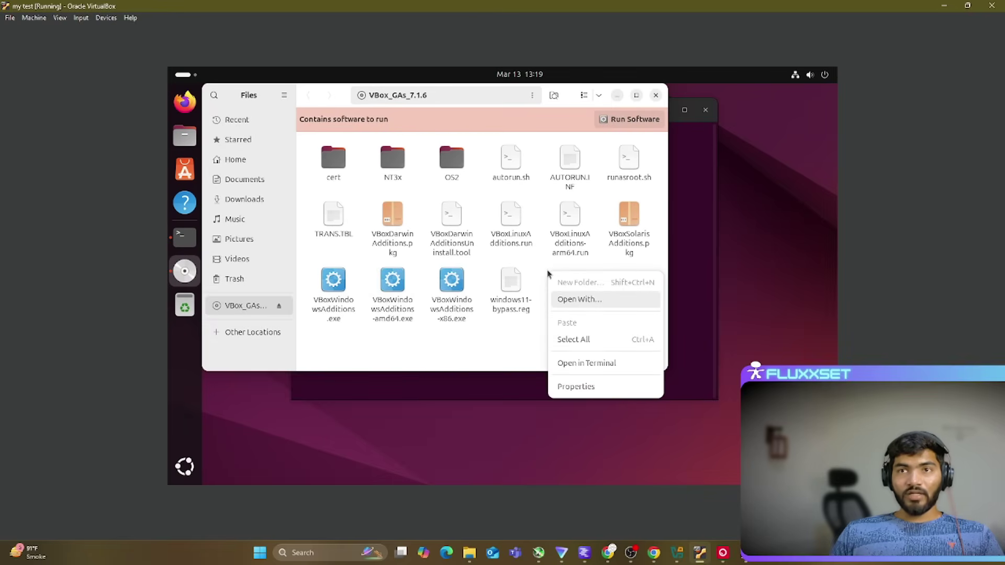
click(583, 364)
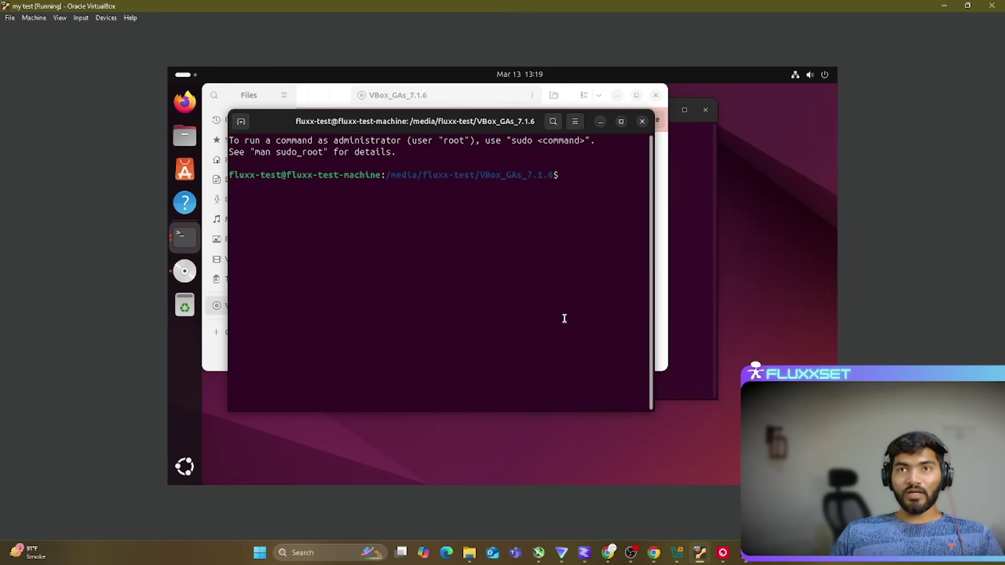
key(ctrl+plus)
key(ctrl+plus)
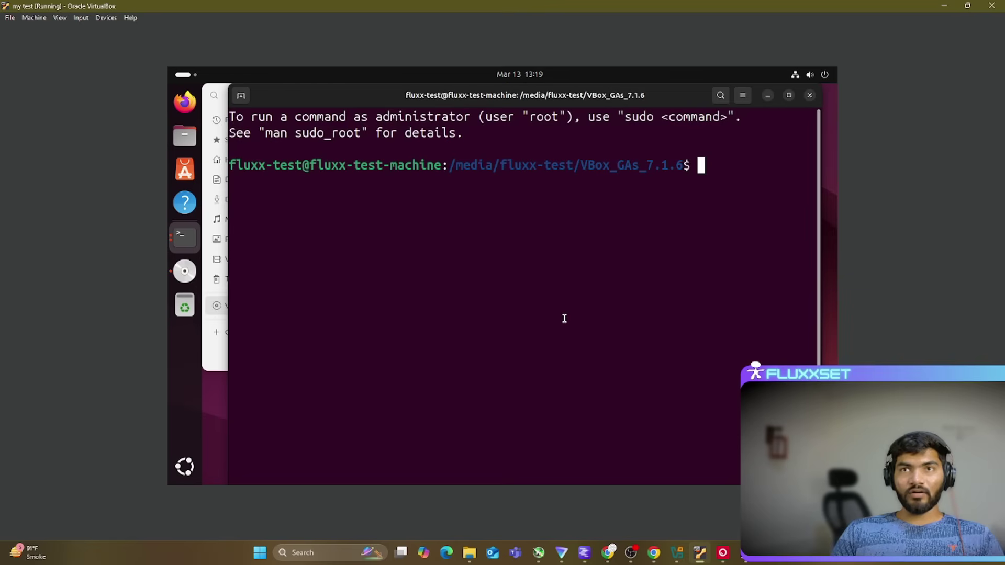
Step: List the disc files with ls and build the command 'sudo sh VBoxLinuxAdditions.run'
text(ls)
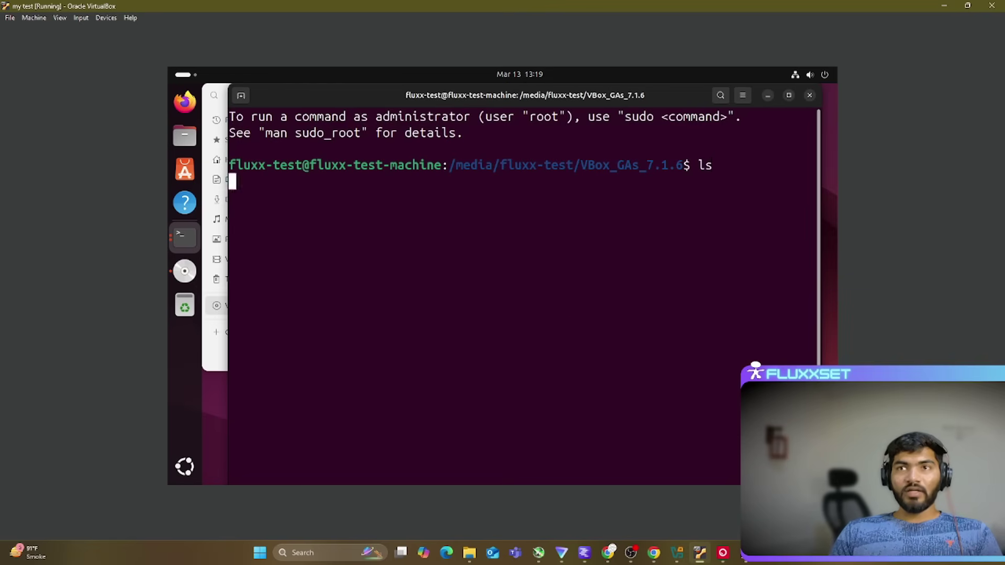
key(Return)
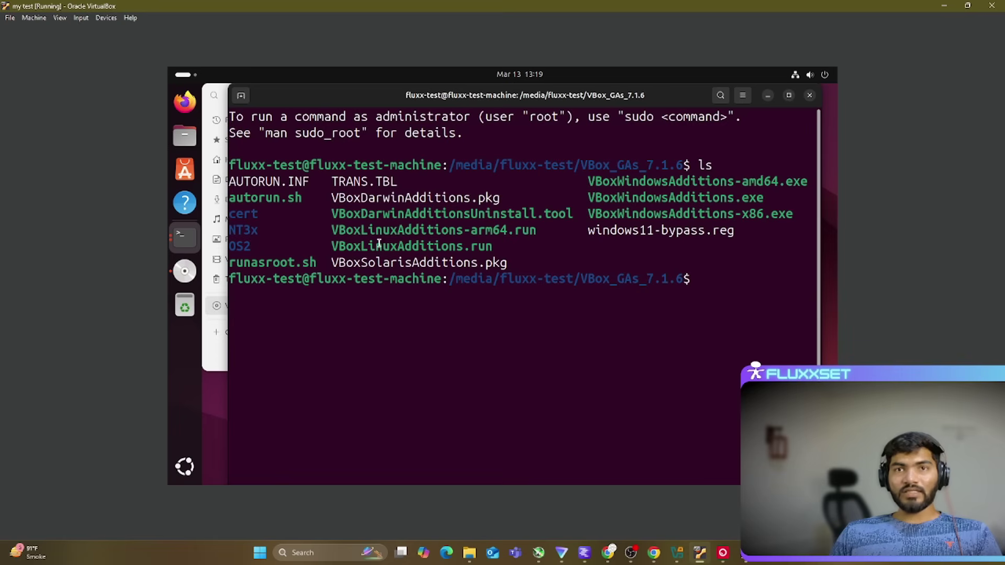
double_click(377, 246)
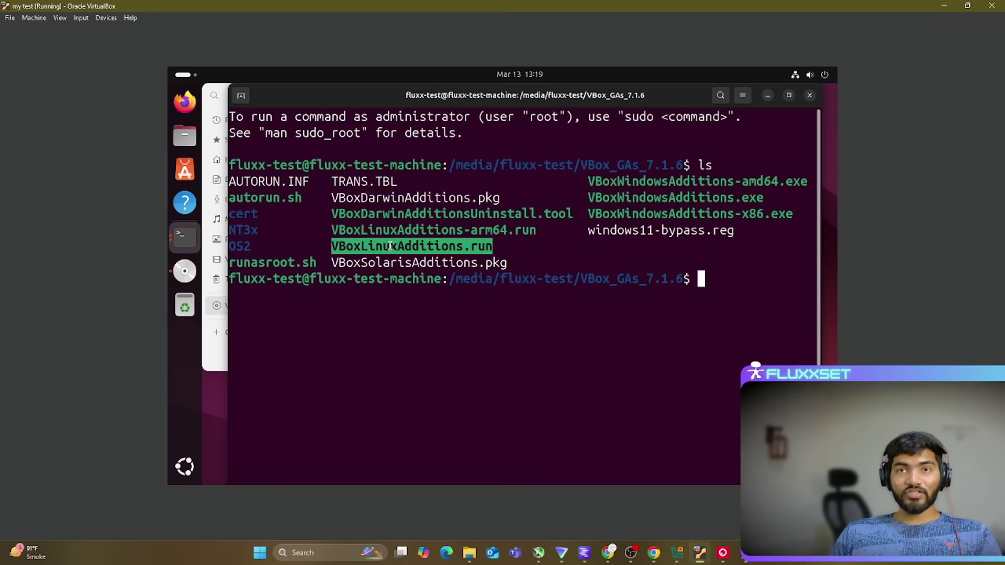
right_click(393, 248)
click(427, 260)
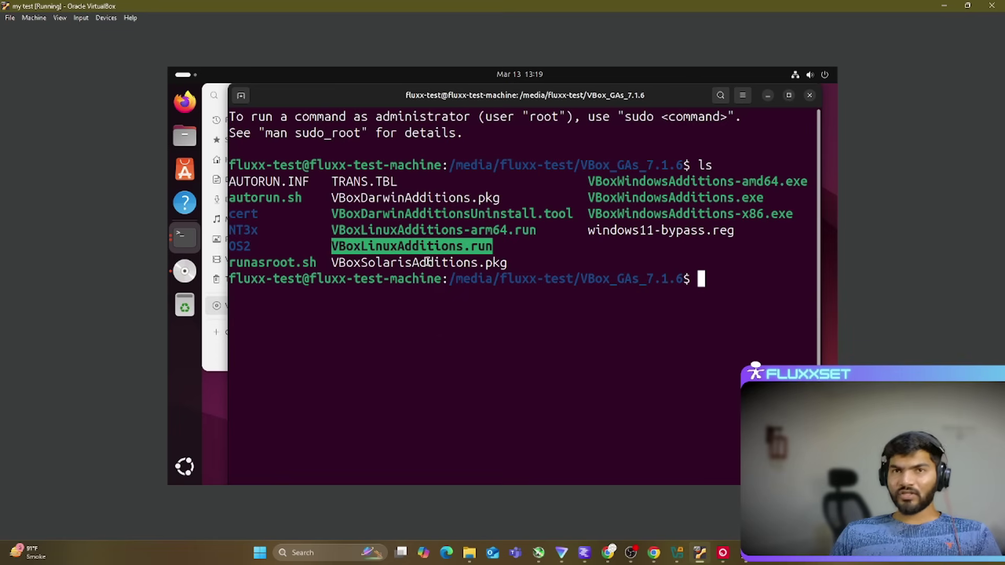
click(698, 329)
text(sudo sh VBoxLinuxAdditions.run)
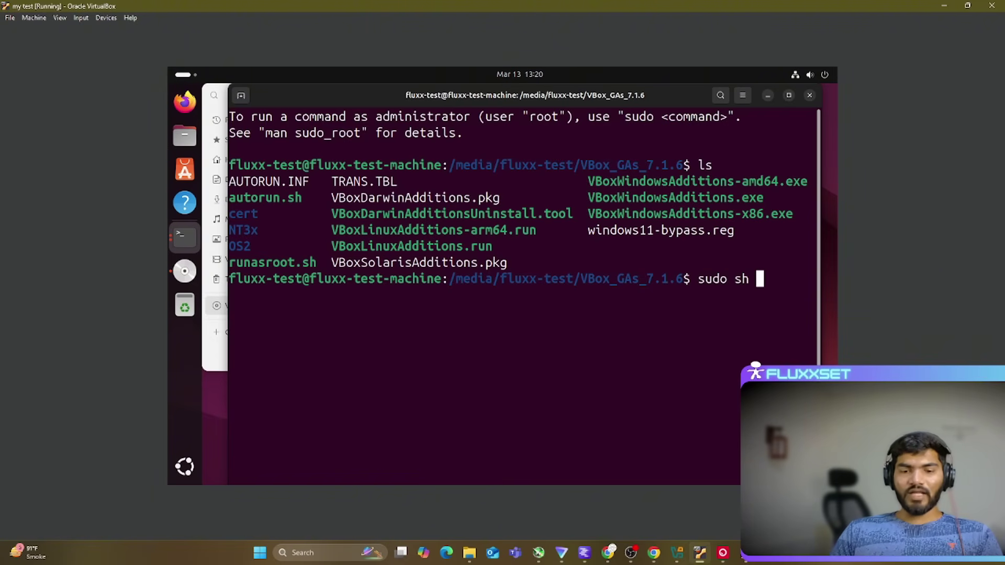
key(ctrl+shift+v)
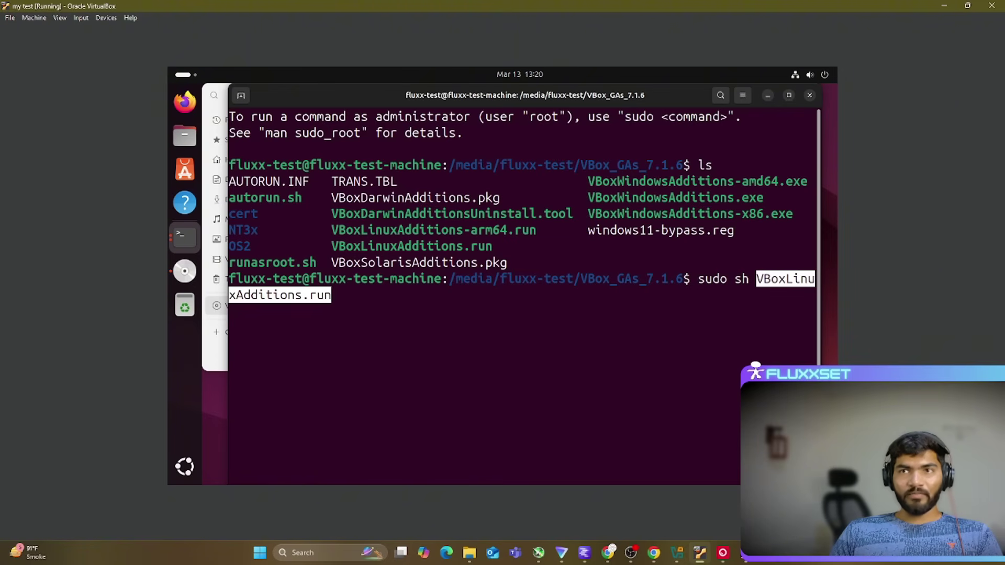
Step: Prepend 'sudo apt update ; sudo apt upgrade -y ; sudo apt install -y build-essential' and run it
key(Left)
key(Left)
key(Left)
key(Left)
key(Left)
key(Left)
key(Left)
key(Left)
key(Left)
key(Left)
key(Left)
key(Left)
key(Left)
key(Left)
key(Left)
key(Left)
key(Left)
key(Left)
key(Left)
key(Left)
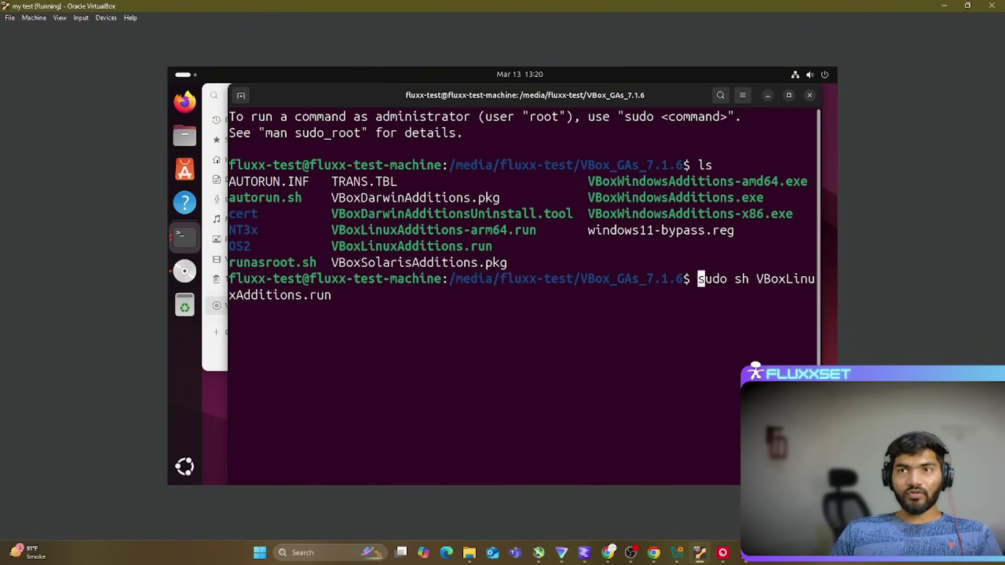
text(sudio)
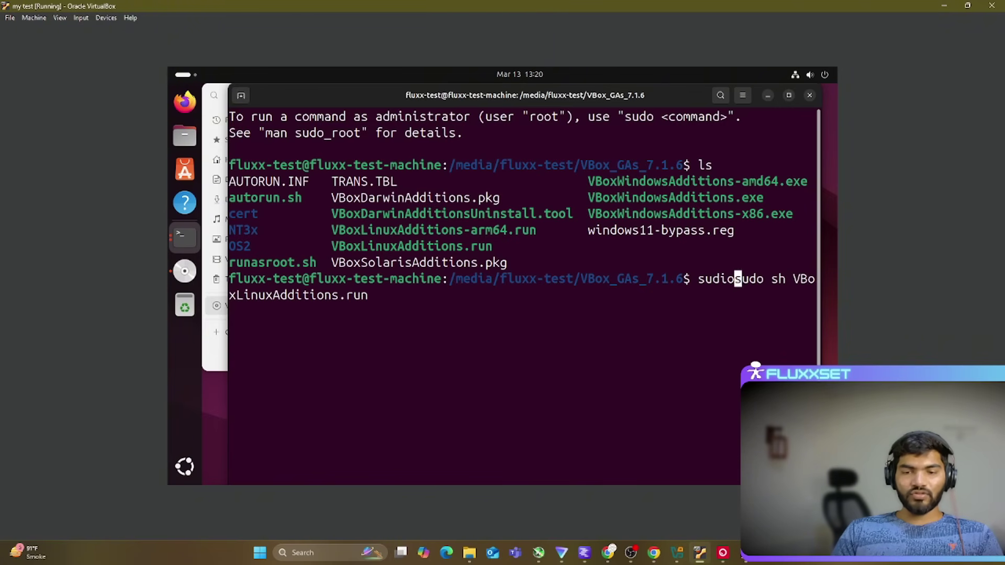
key(Left)
key(BackSpace)
key(Right)
text(apt updat)
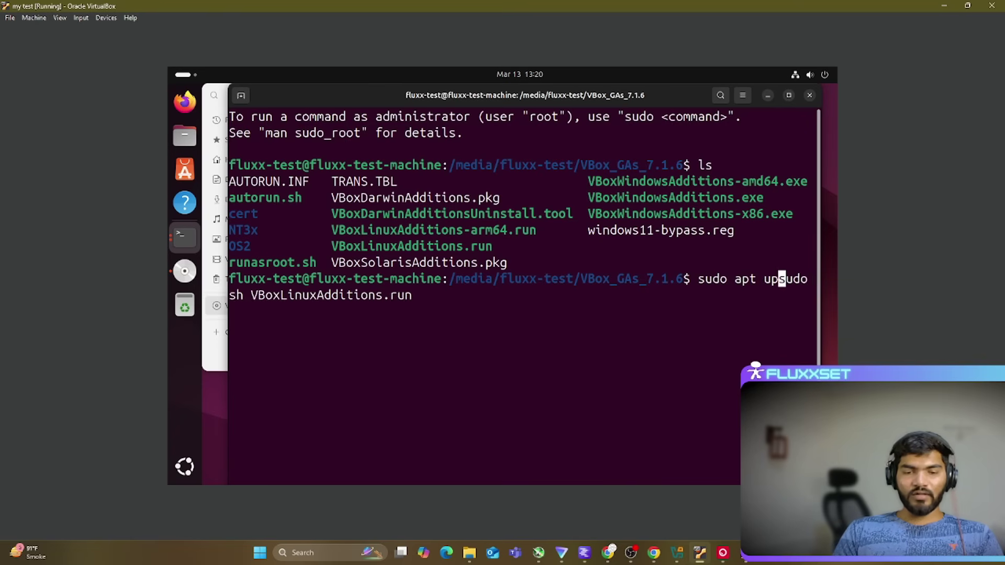
text(e ; )
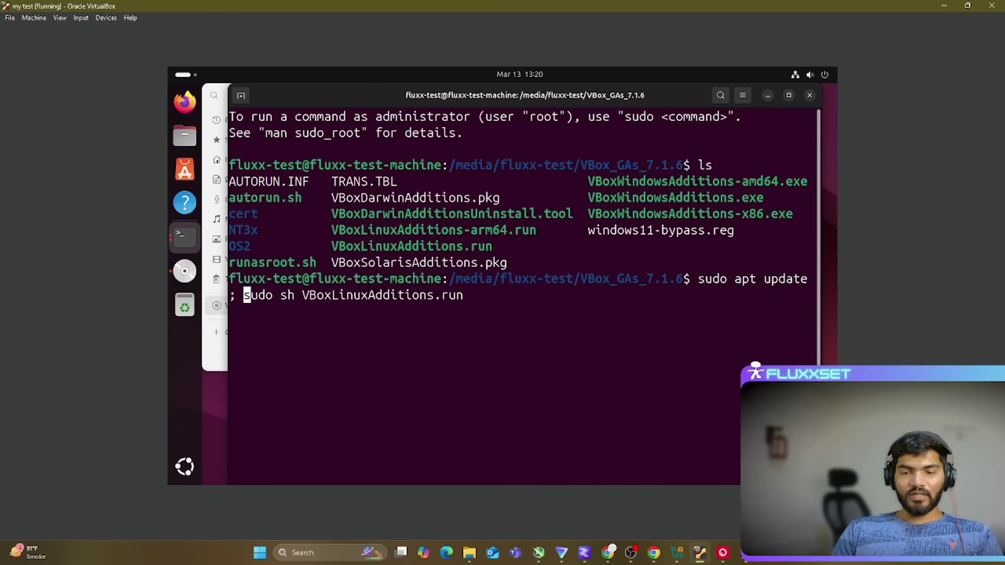
text(sudo apt )
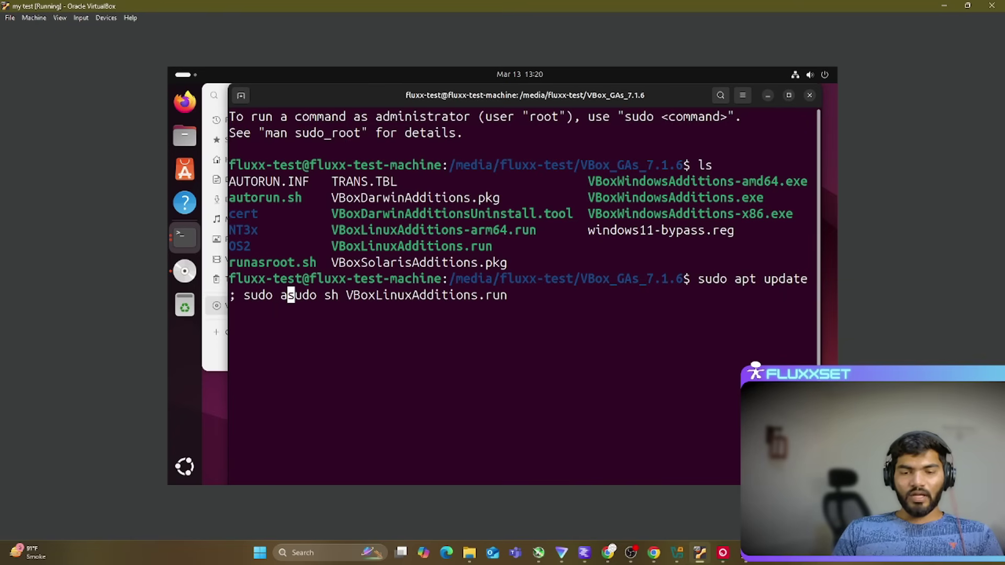
text(upgrade )
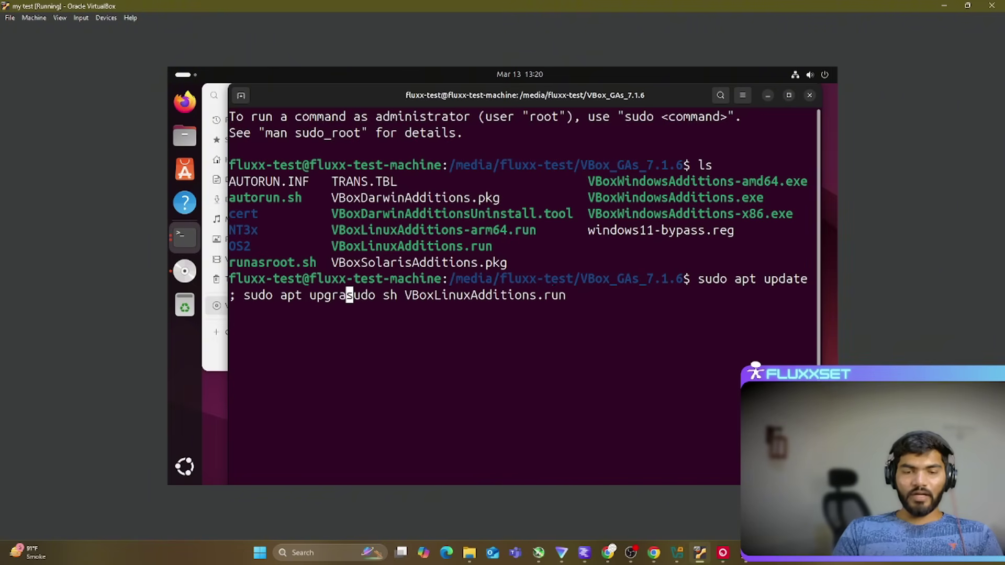
text(-y)
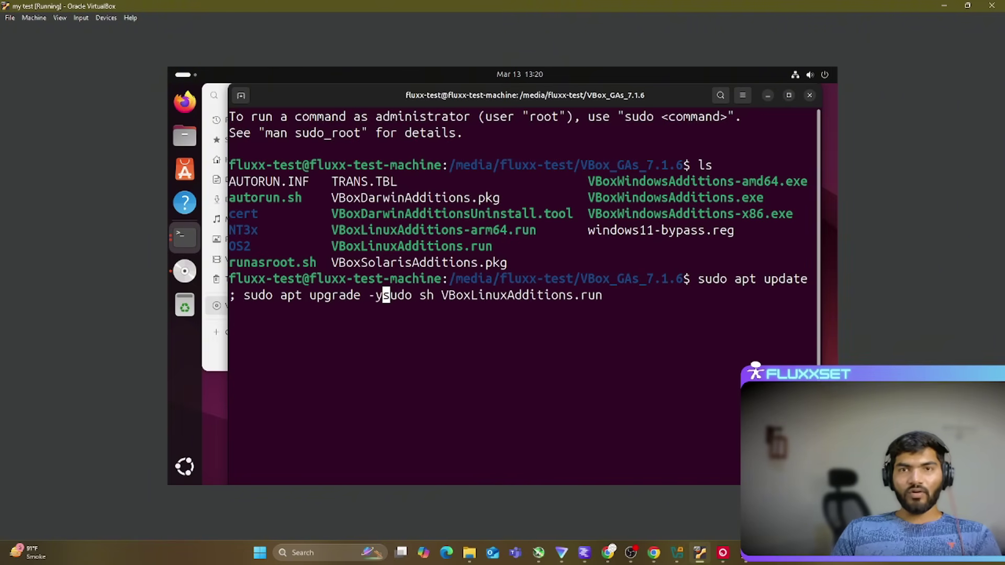
text( ;)
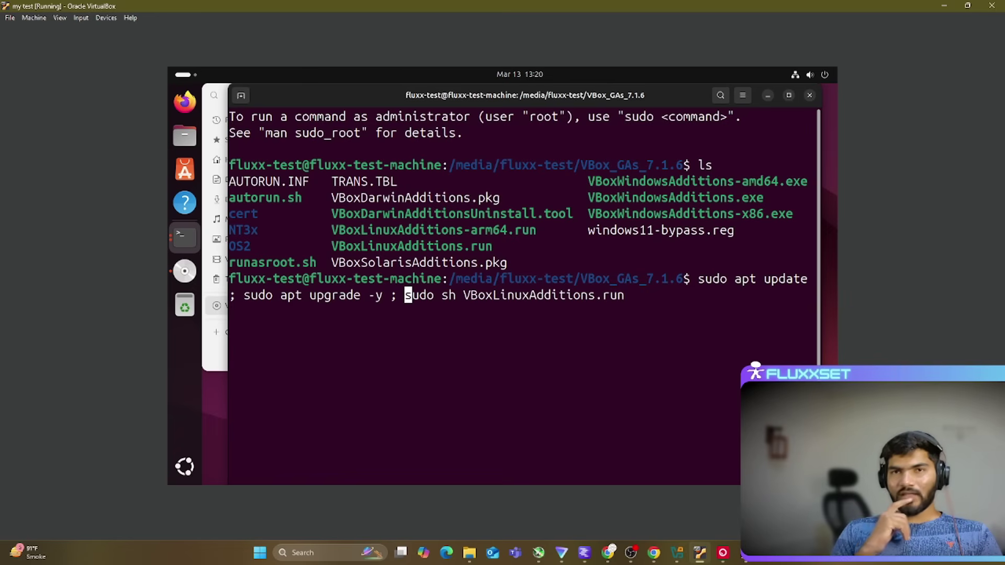
key(Left)
key(Left)
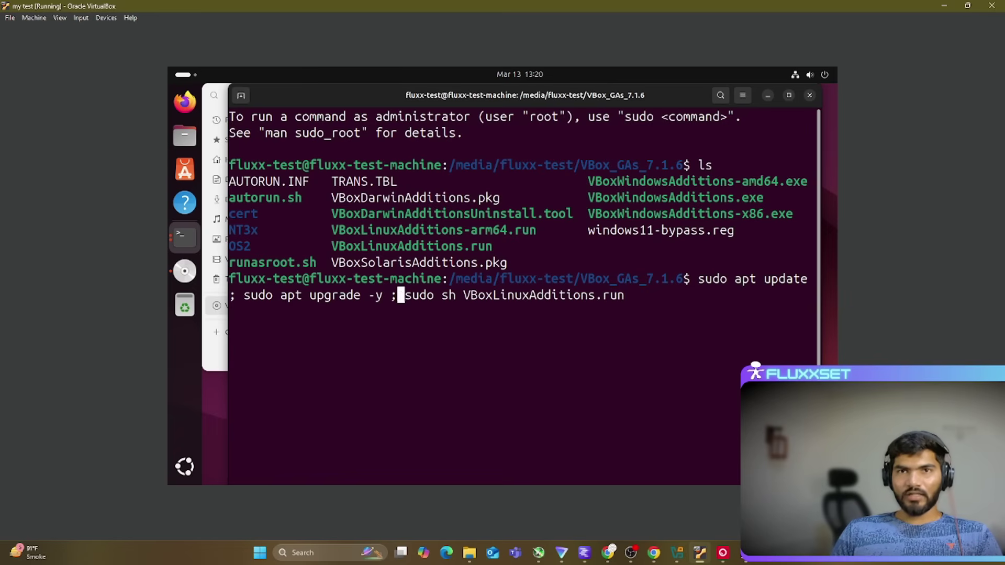
text(; sudo apt i)
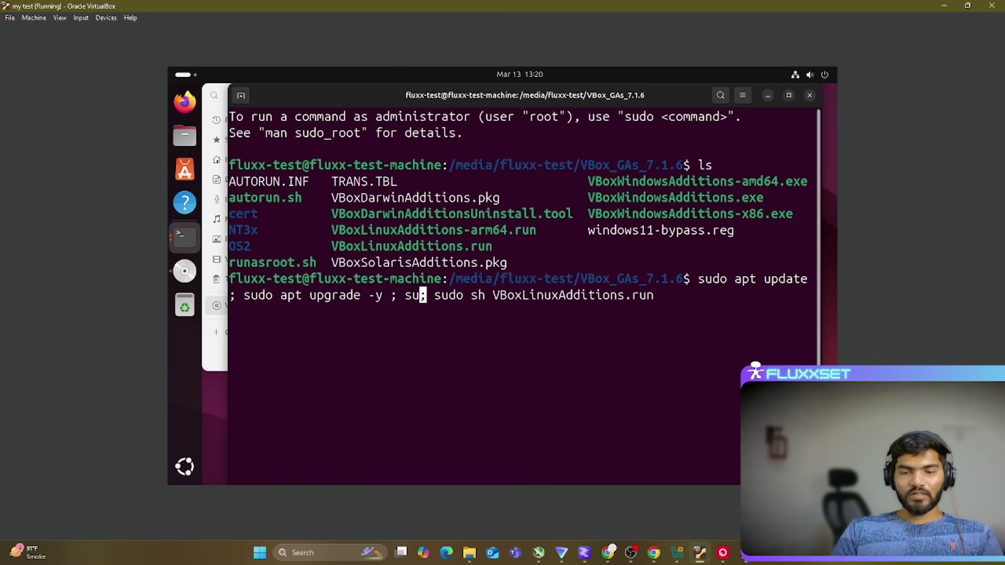
text(nstall -)
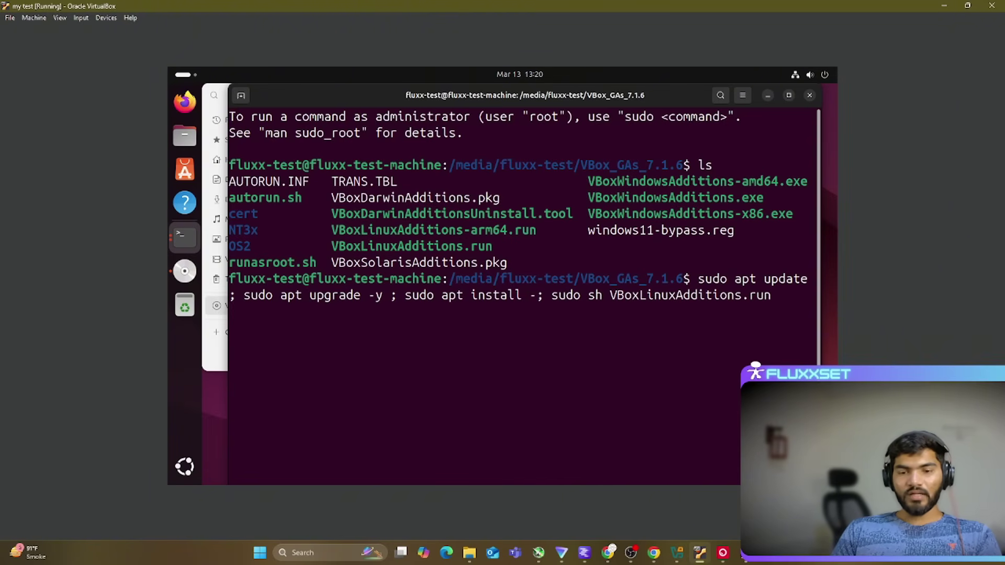
text(y bu)
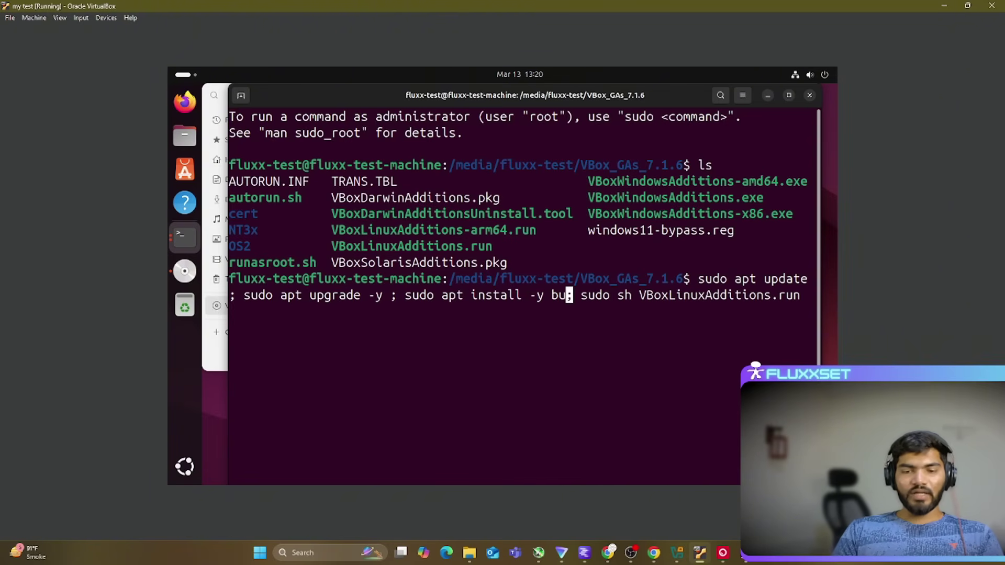
text(ild)
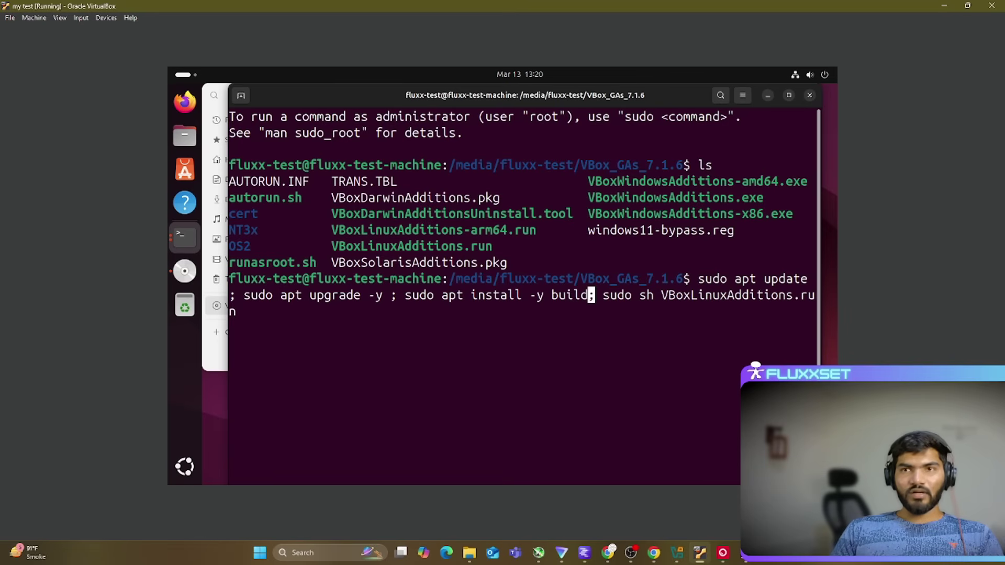
text(-essential)
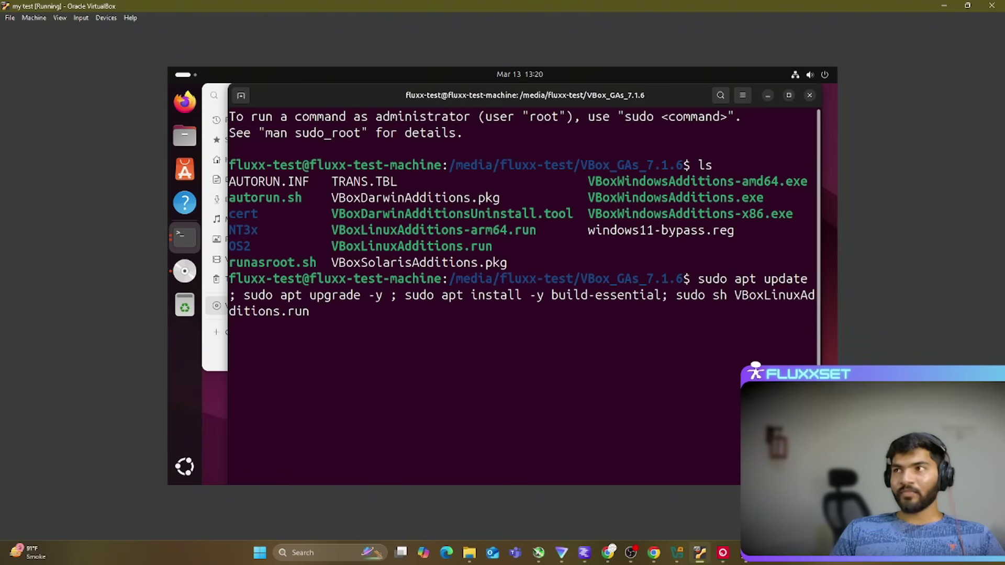
key(Return)
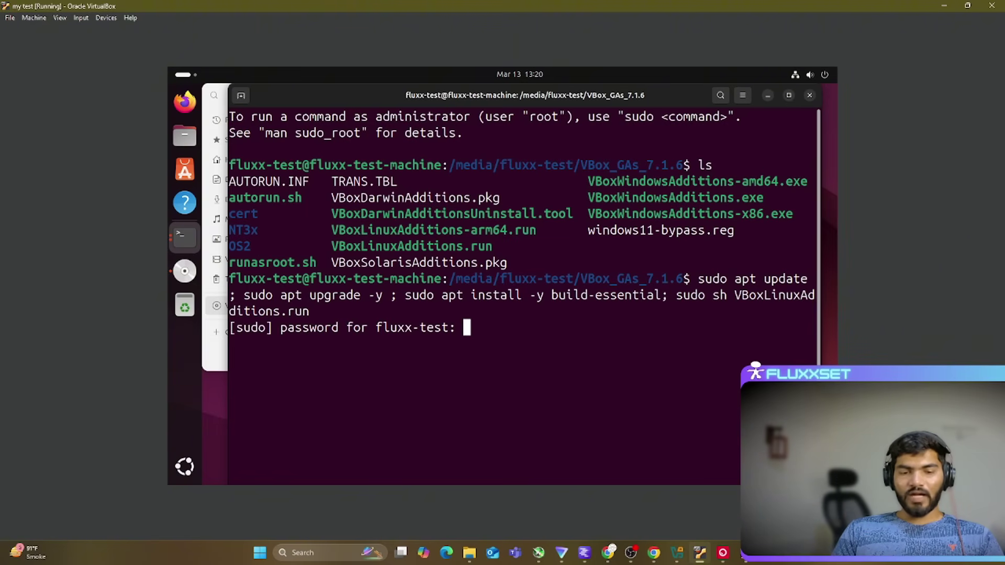
Step: Submit the sudo password, dismiss the drag-and-drop error, and let apt and Guest Additions 7.1.6 finish installing
key(Return)
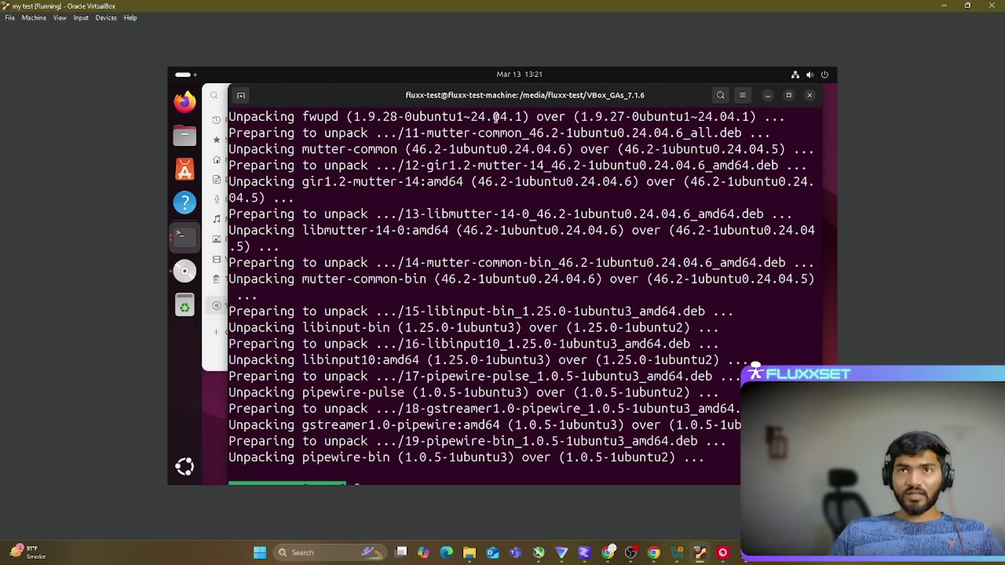
drag(618, 100, 610, 67)
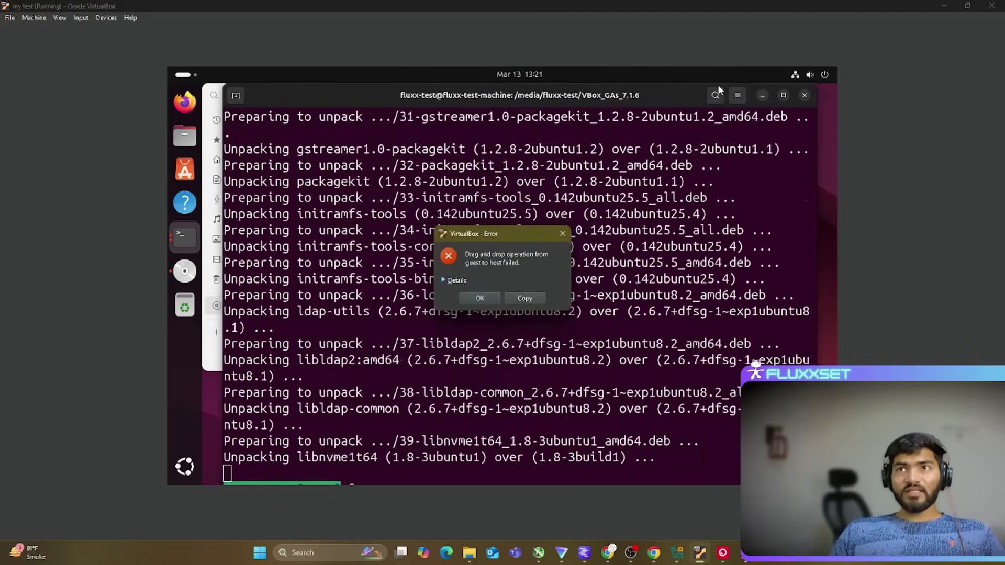
click(563, 234)
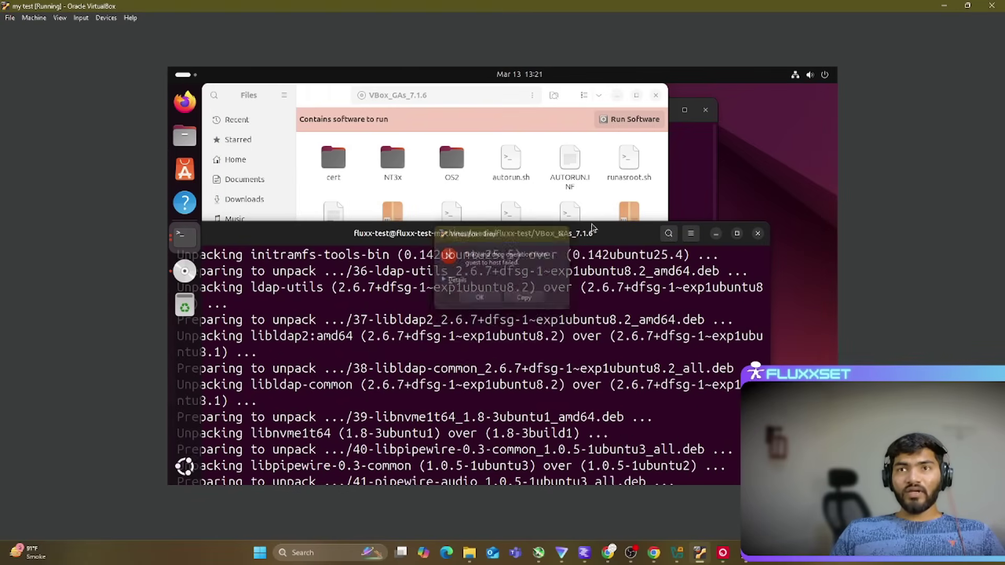
drag(641, 241, 682, 131)
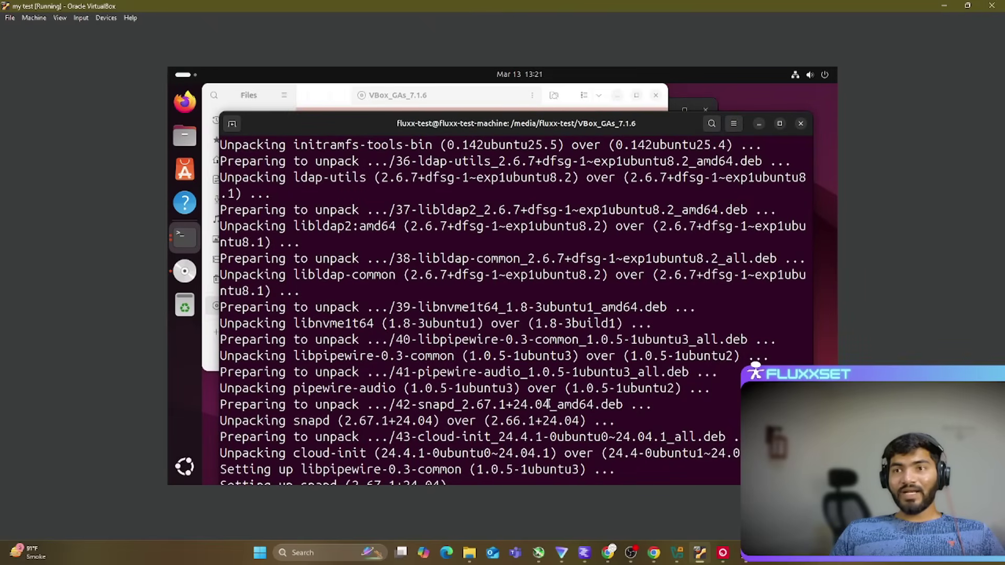
drag(585, 369, 608, 388)
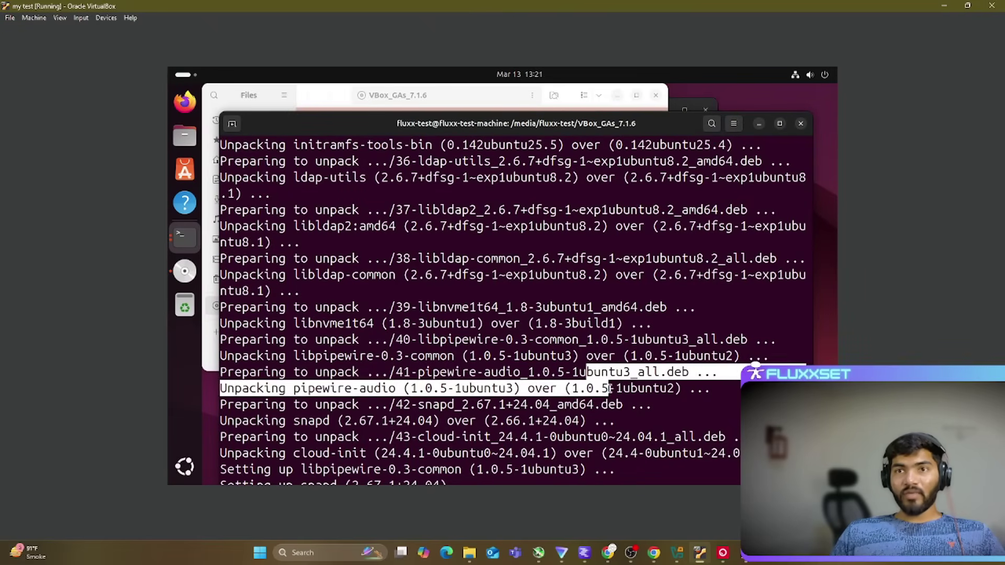
click(490, 418)
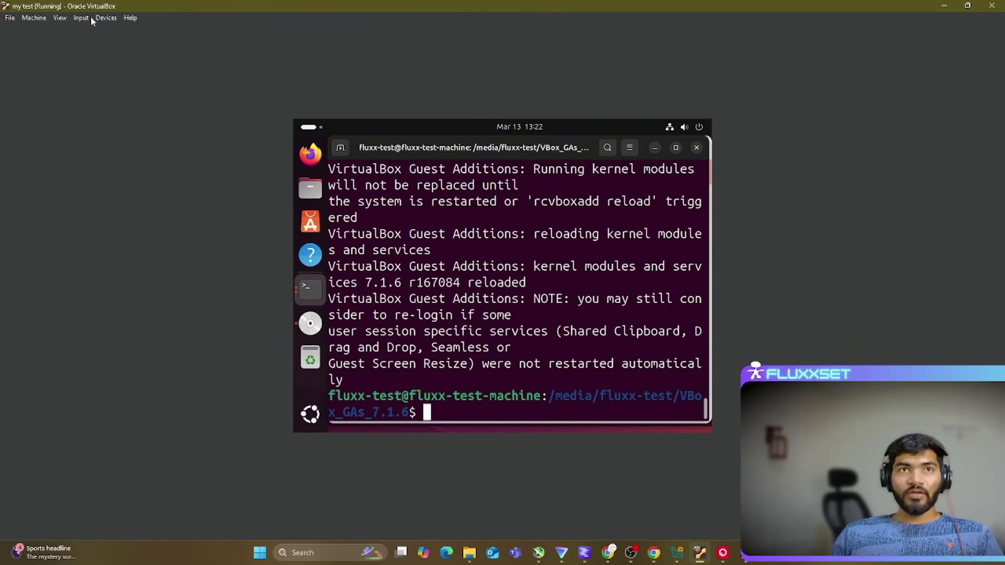
Step: Switch the VM window to Scaled Mode from the View menu
click(54, 21)
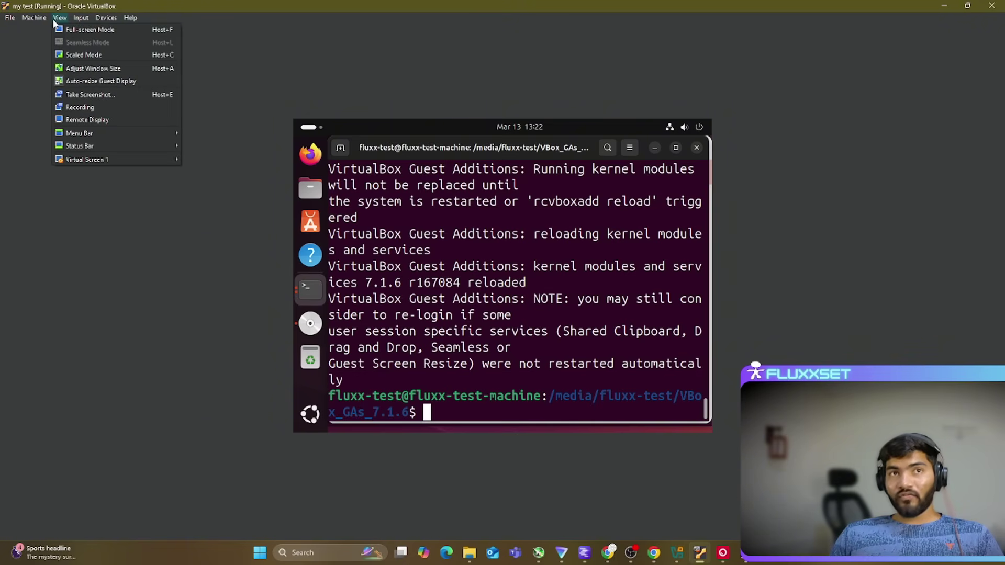
click(74, 54)
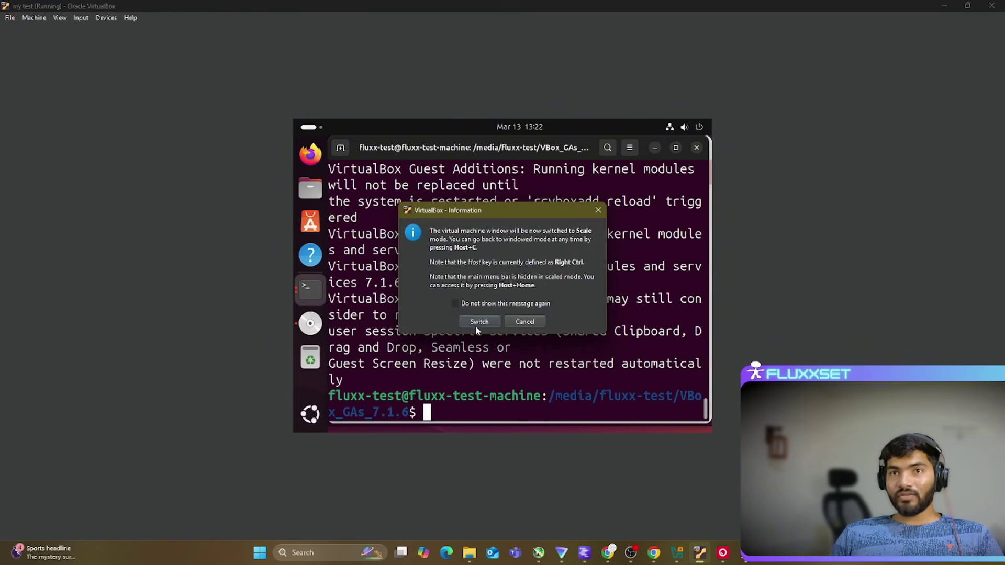
click(479, 322)
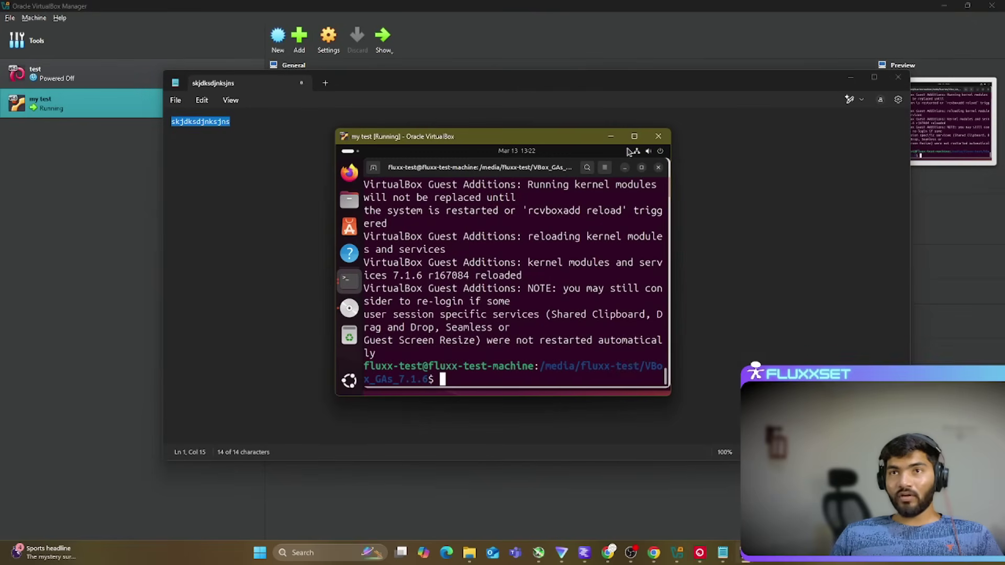
Step: Close the VM window choosing Power off the machine, returning to VirtualBox Manager
click(659, 136)
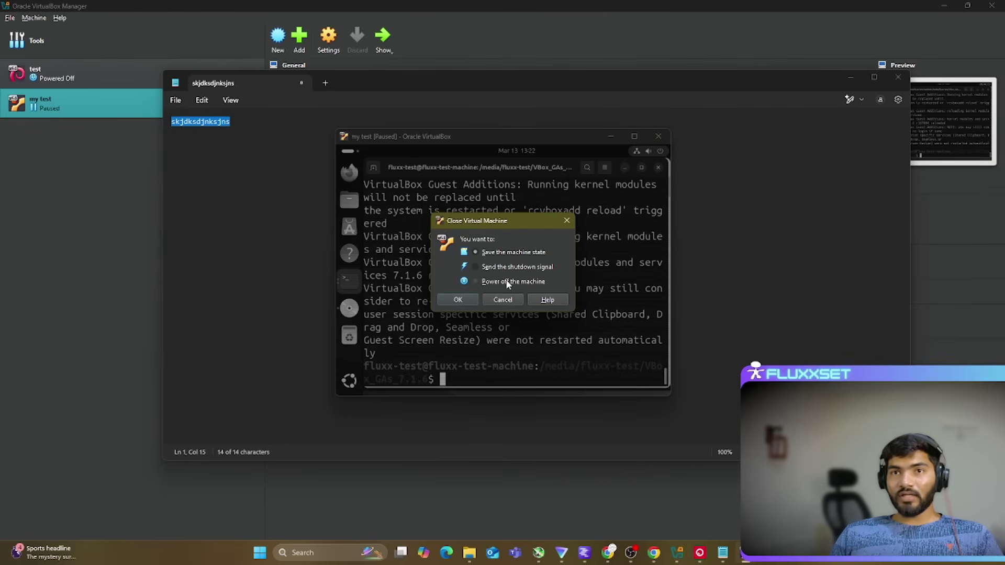
click(450, 300)
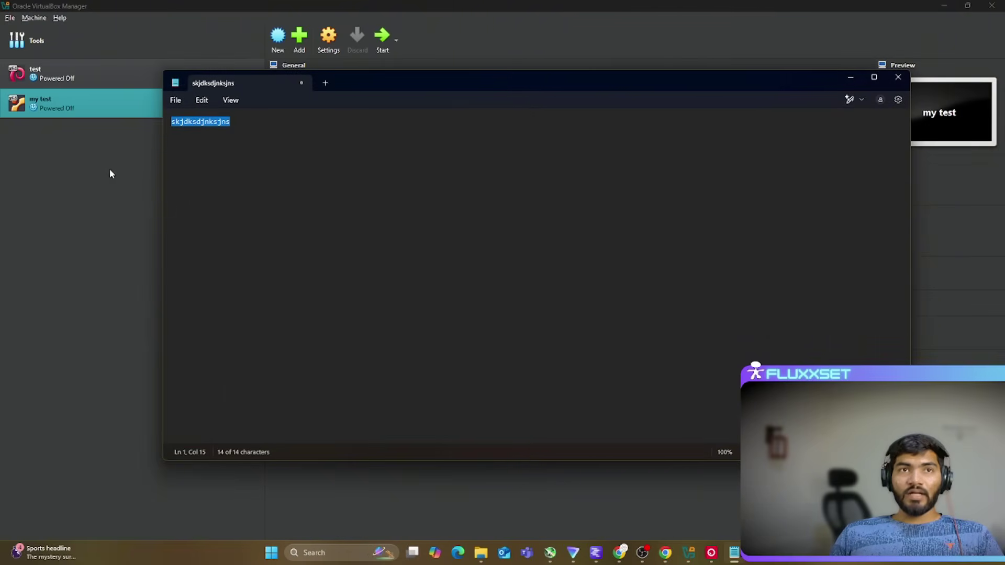
click(109, 168)
Step: Start the my test VM, dismiss its notices, and maximize the VM window to fill the screen
click(382, 37)
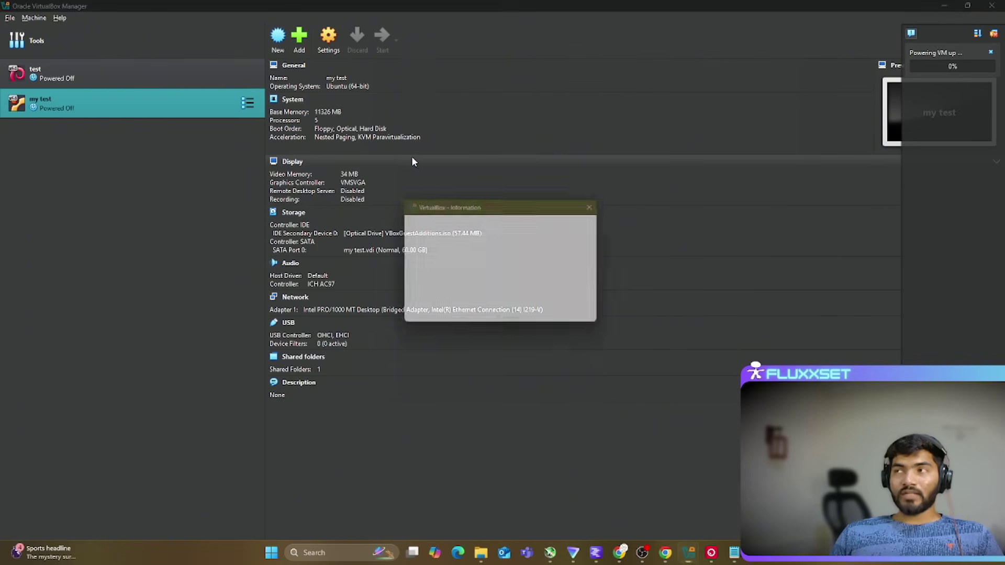
click(491, 317)
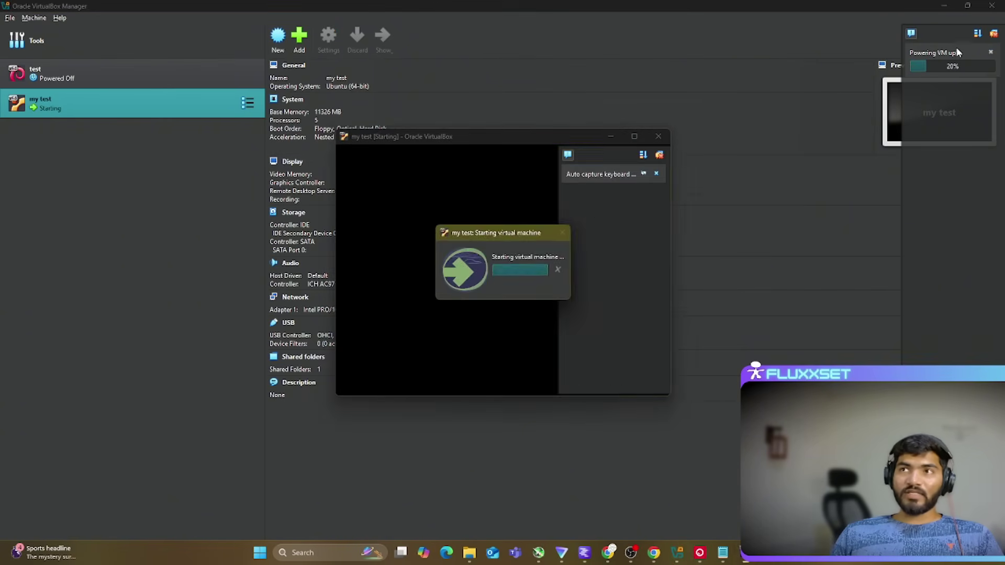
click(659, 154)
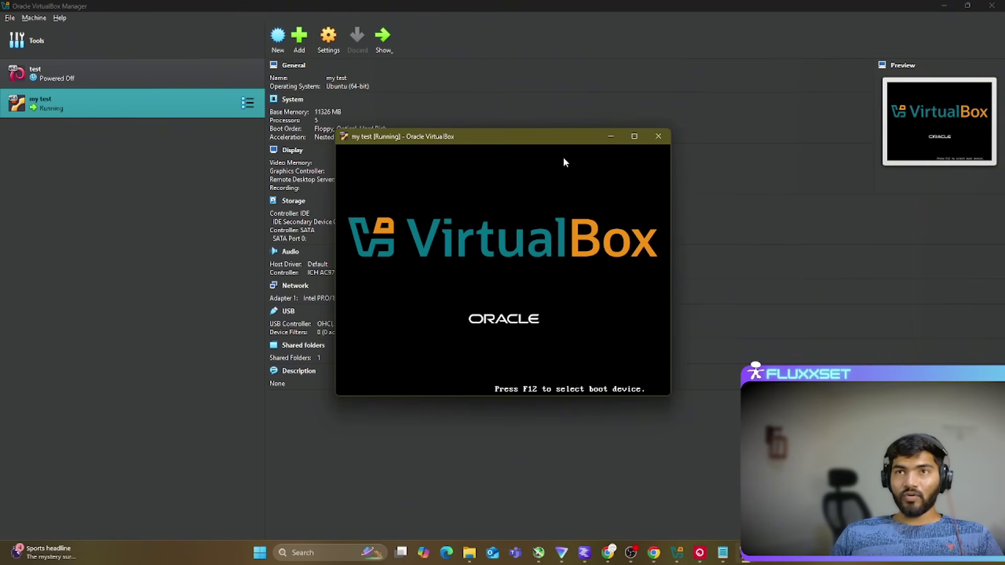
drag(483, 142, 501, 79)
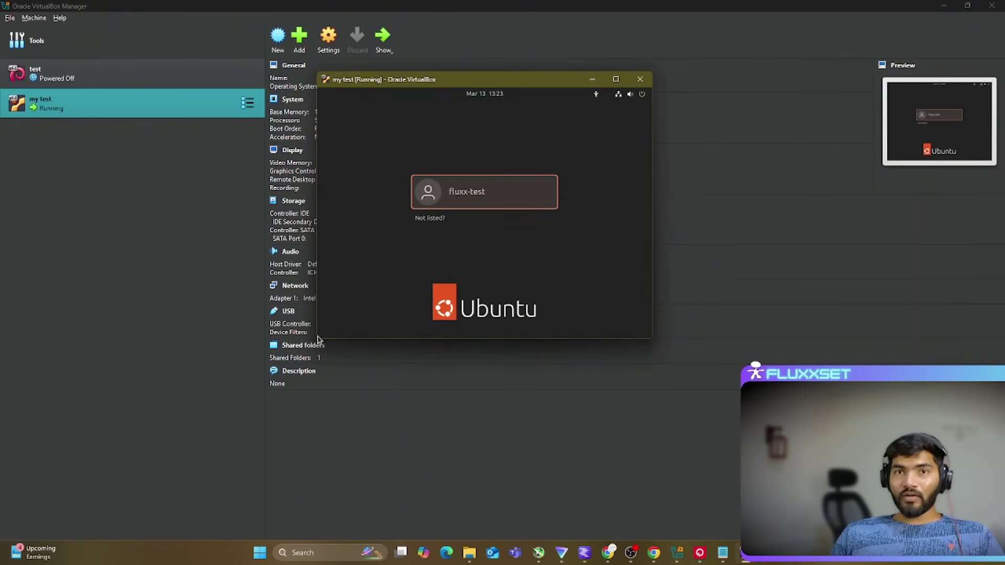
drag(316, 338, 191, 341)
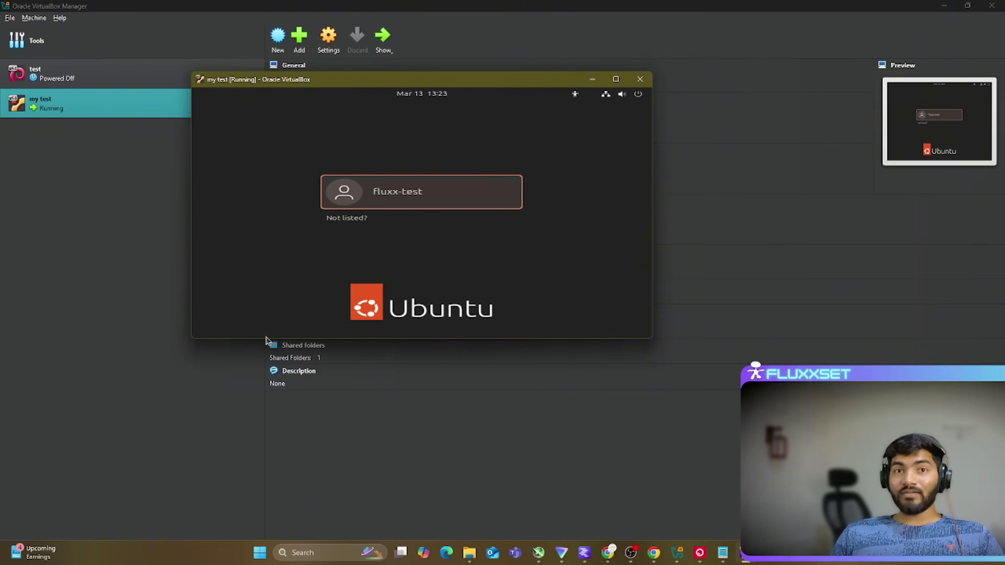
drag(266, 340, 267, 428)
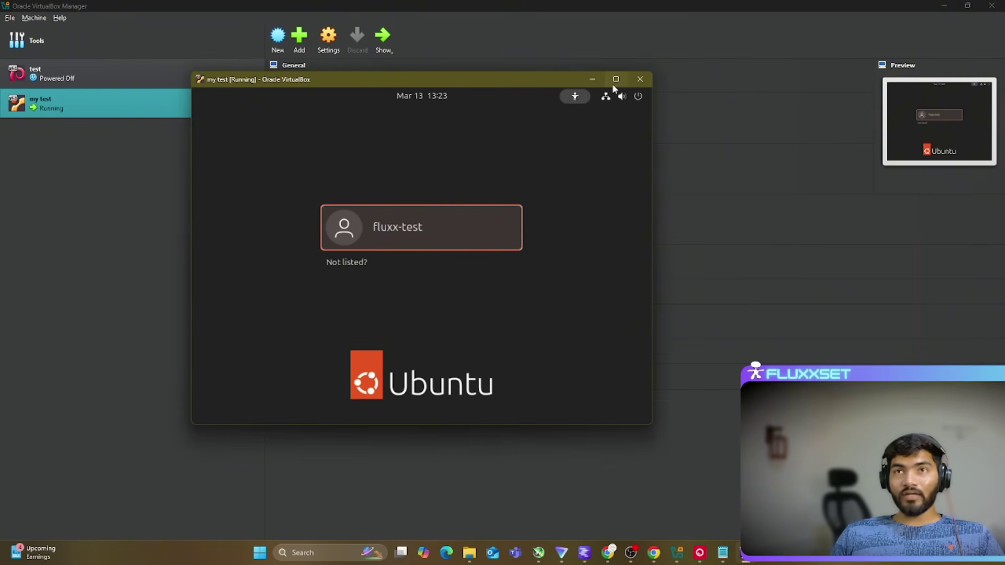
click(616, 80)
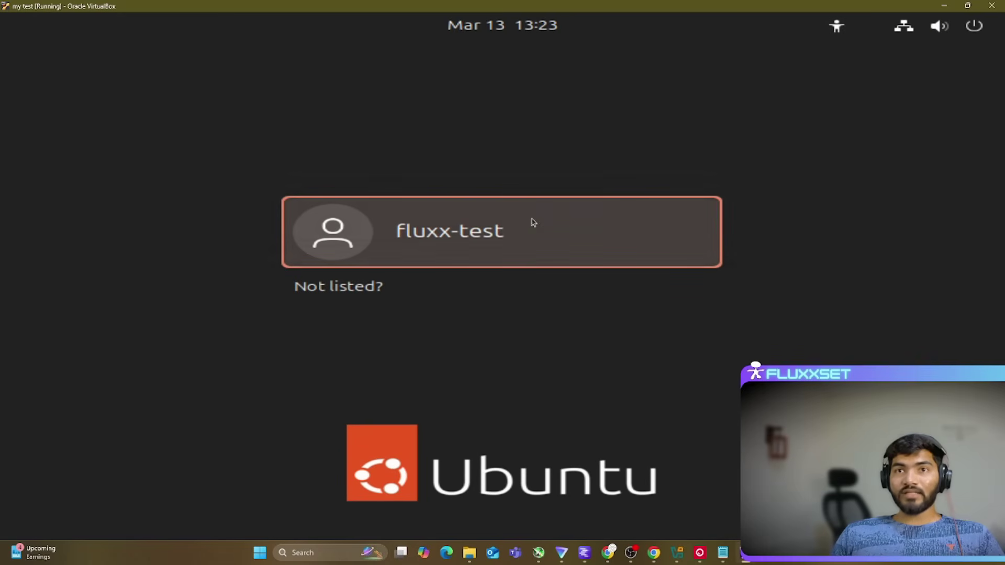
Step: Log in to Ubuntu with the user's password and open the app grid
click(523, 220)
text(********)
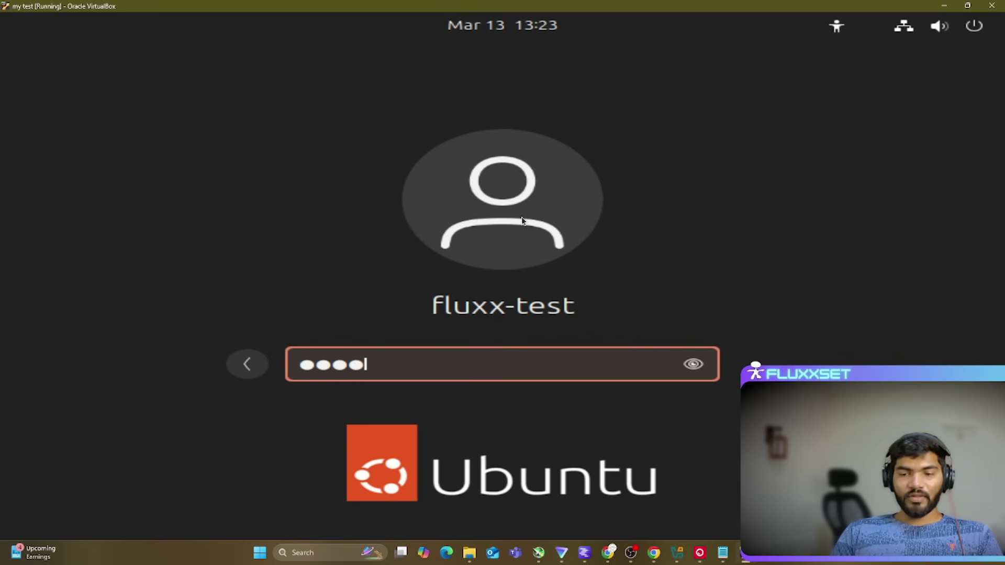
key(Return)
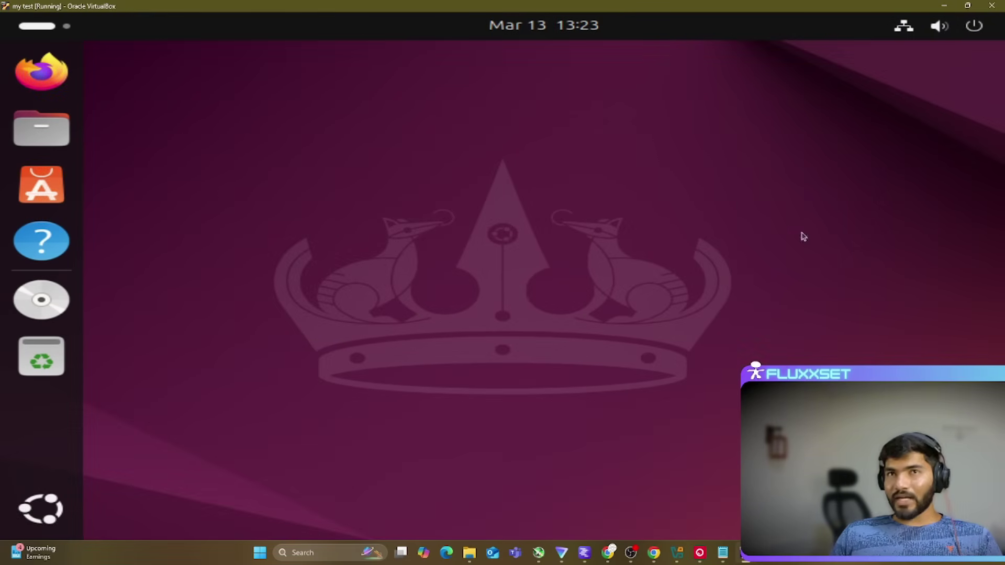
click(58, 497)
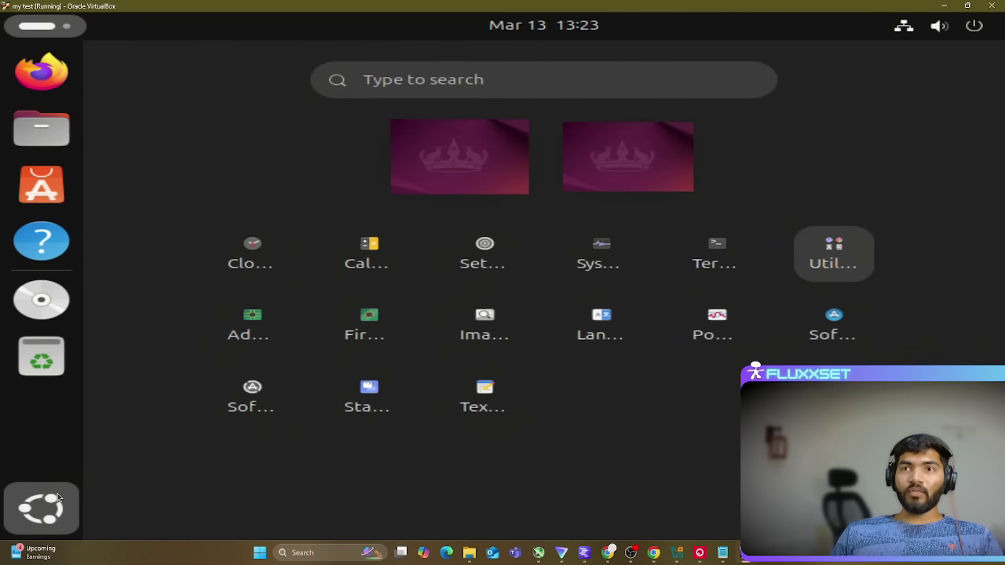
Step: In Ubuntu Settings > Displays, apply and keep the 1920 × 1080 (16:9) resolution
click(473, 256)
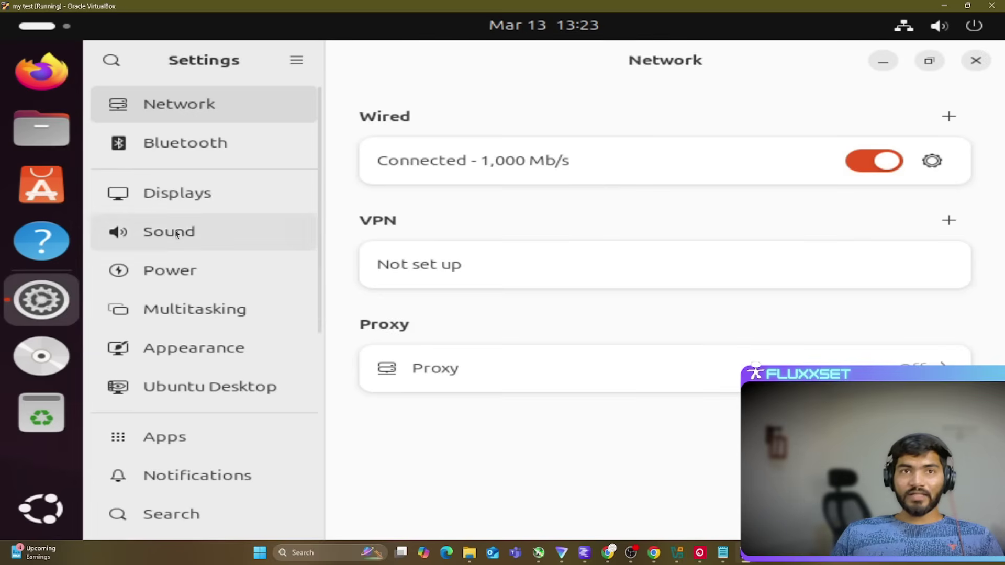
click(198, 189)
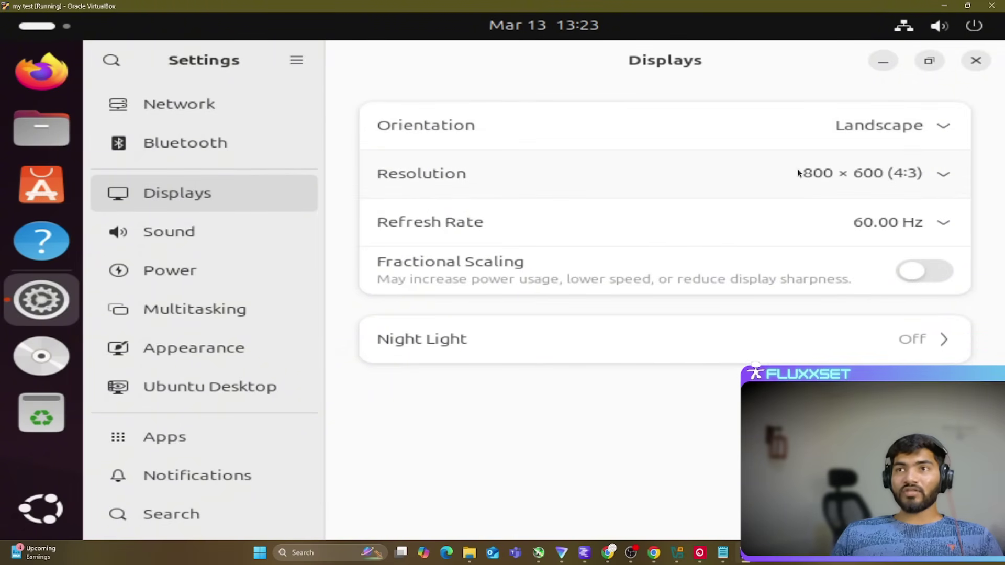
click(940, 173)
scroll(900, 277, up, 5)
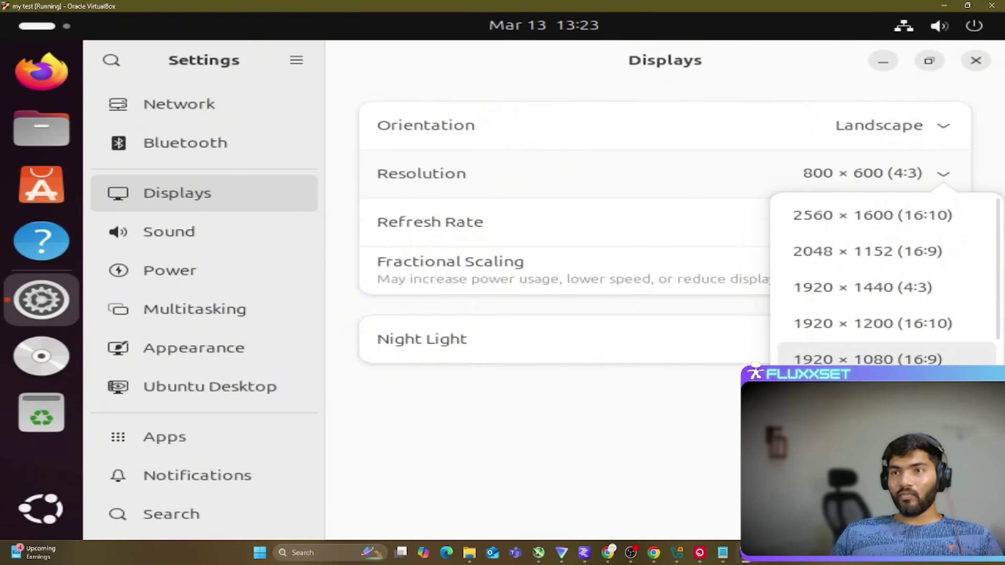
click(868, 359)
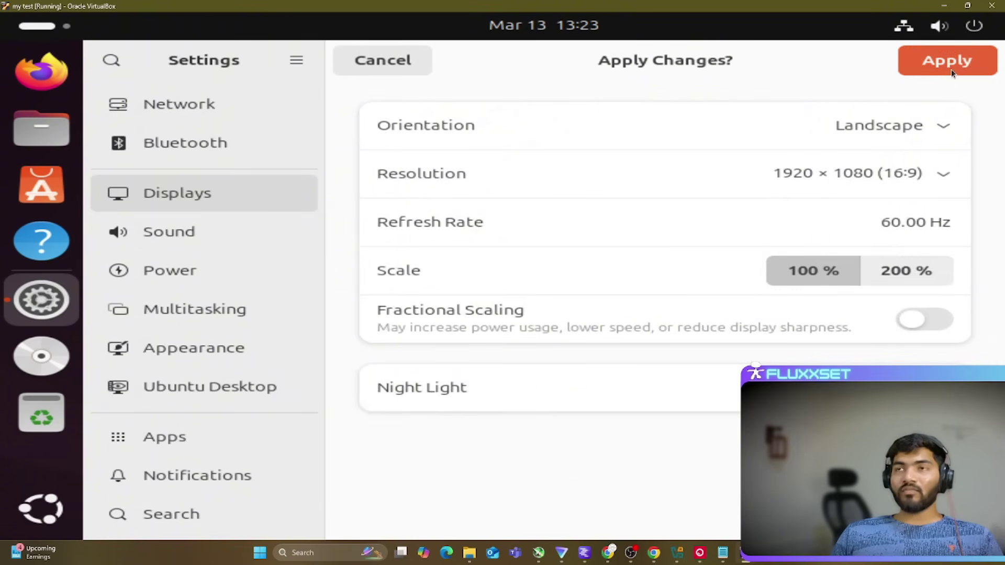
click(951, 69)
click(578, 311)
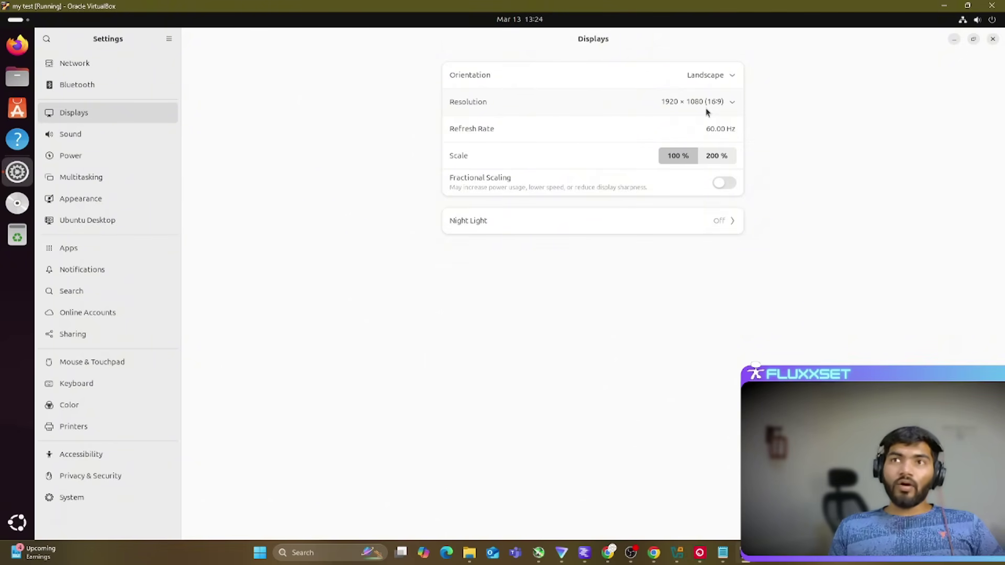
Step: Recheck the resolution list without changing it and close the Settings window
click(706, 108)
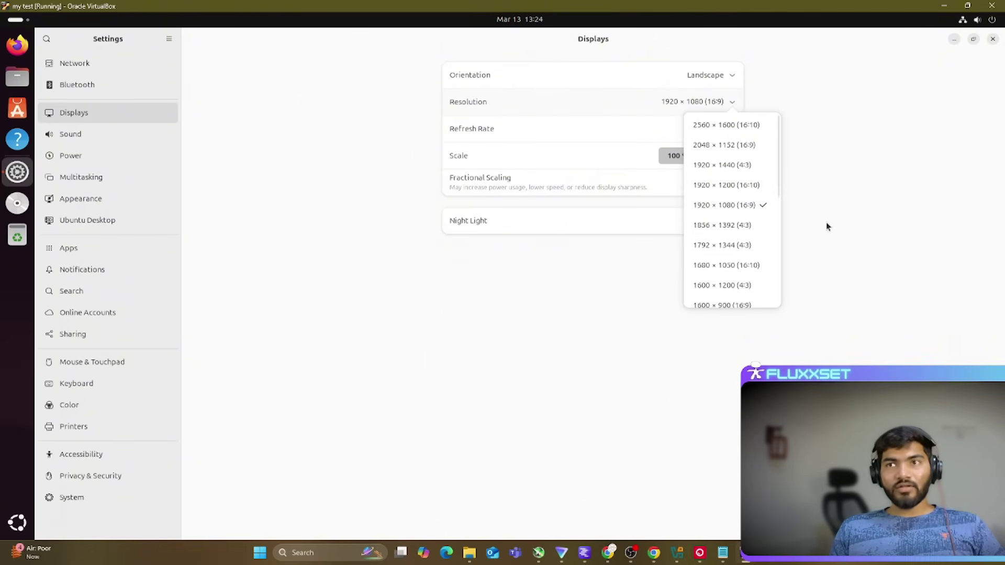
click(856, 215)
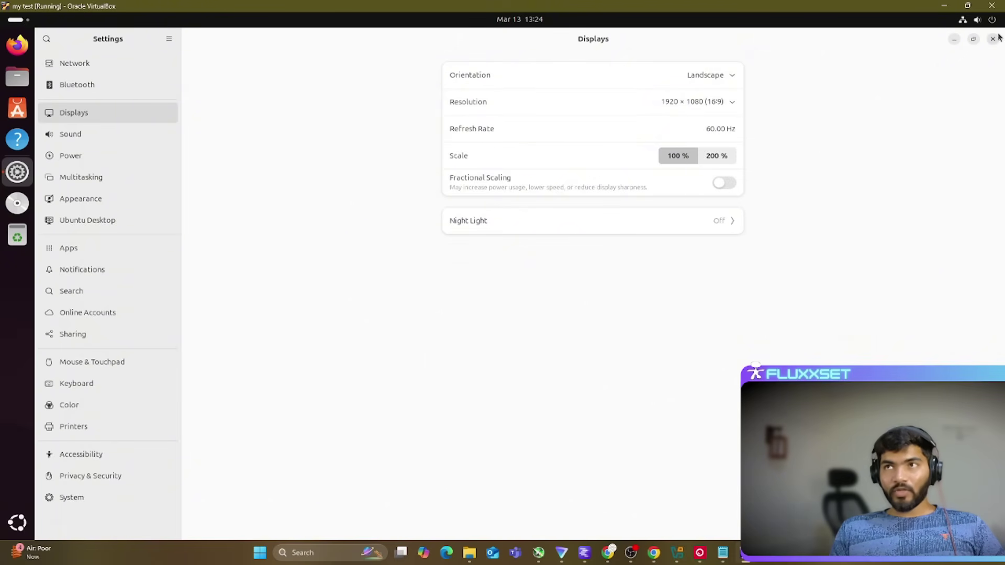
click(993, 38)
right_click(194, 130)
click(147, 122)
Step: Launch Terminal from the guest's app grid and move it toward the screen centre
click(17, 522)
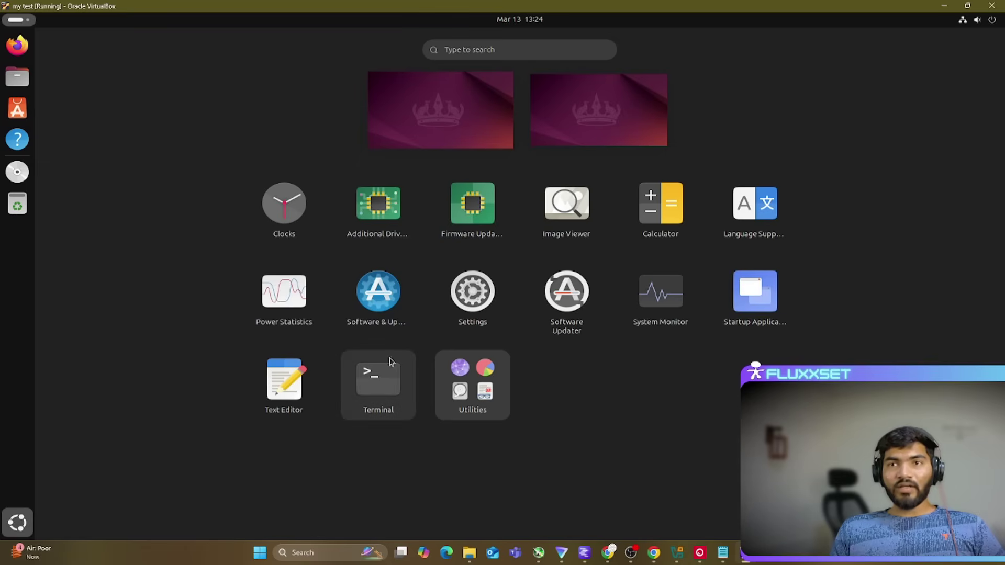
click(390, 361)
drag(243, 38, 449, 76)
Step: Copy the selected host Notepad text and check whether Terminal's menu allows pasting it
click(723, 552)
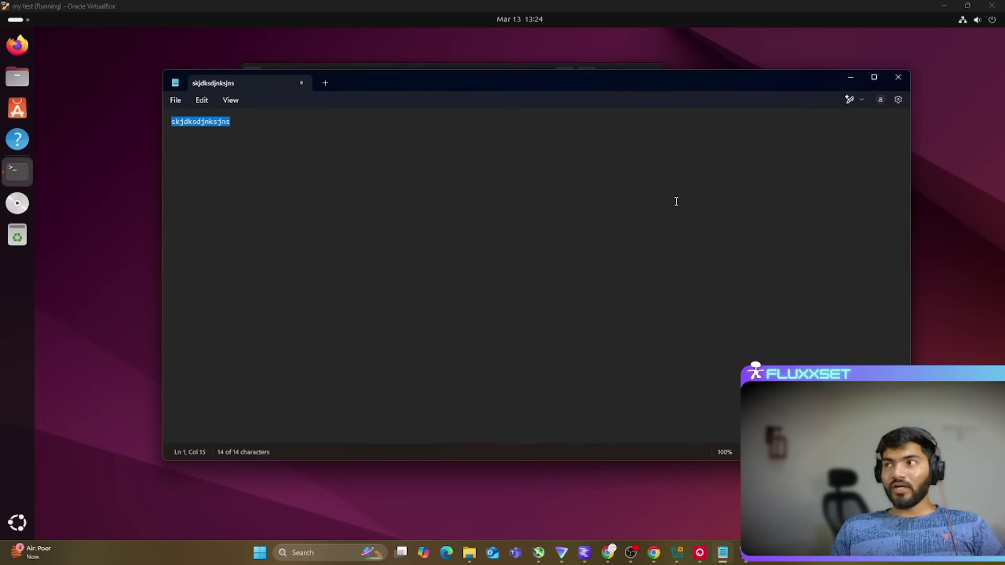
right_click(212, 128)
click(253, 182)
click(147, 181)
click(341, 166)
right_click(448, 137)
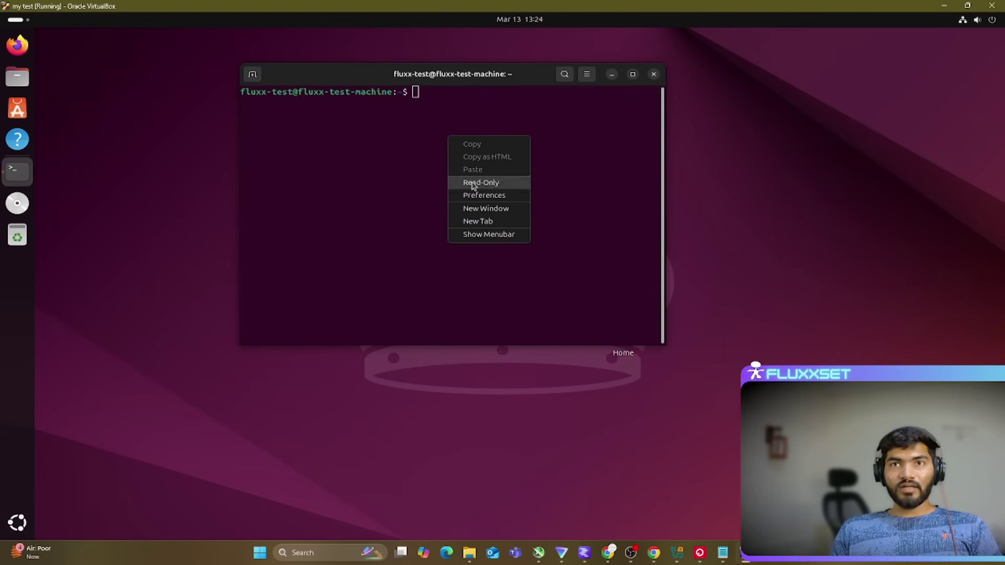
click(367, 191)
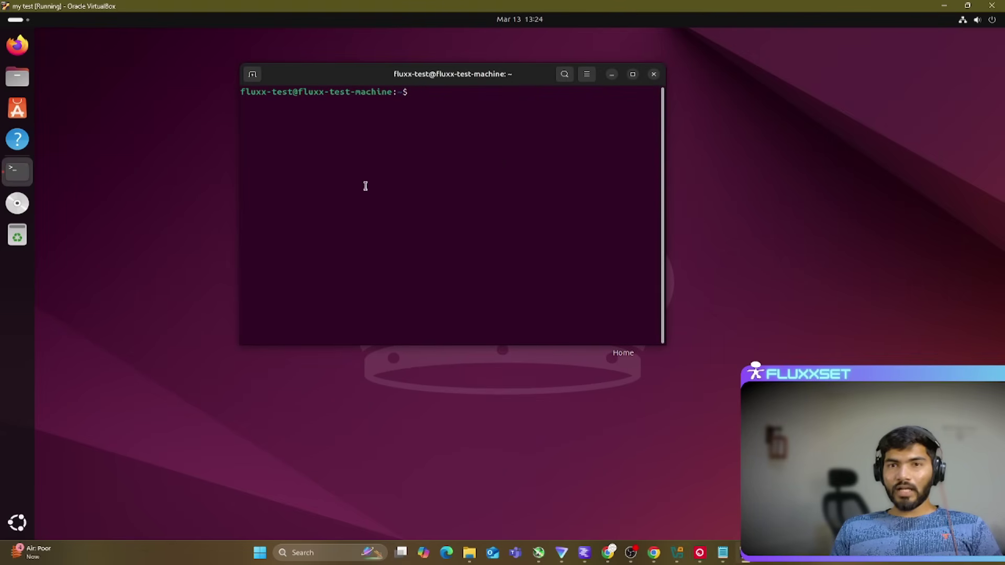
Step: Copy the Notepad text again and recheck Terminal's right-click menu for Paste
click(722, 553)
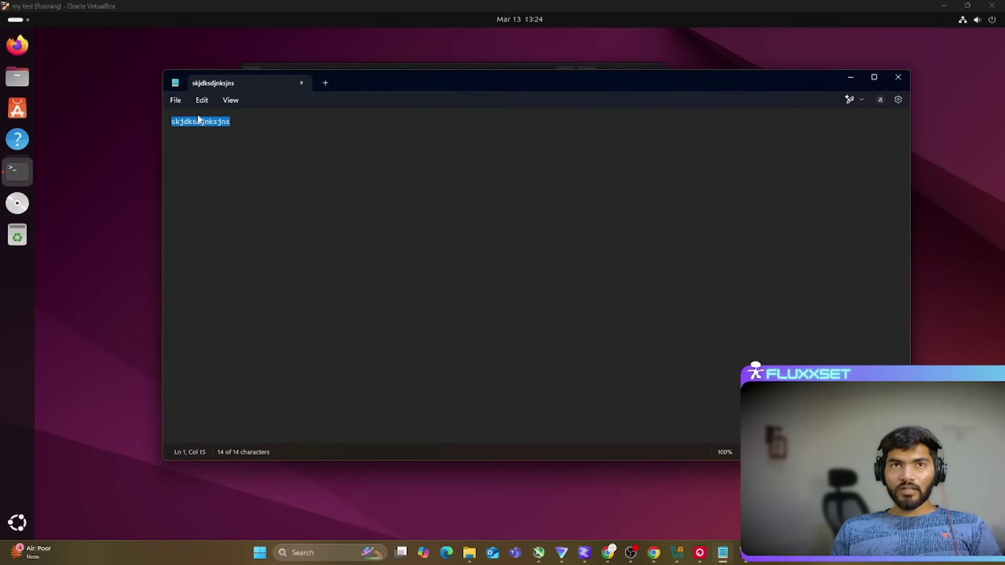
right_click(198, 119)
click(241, 167)
click(104, 121)
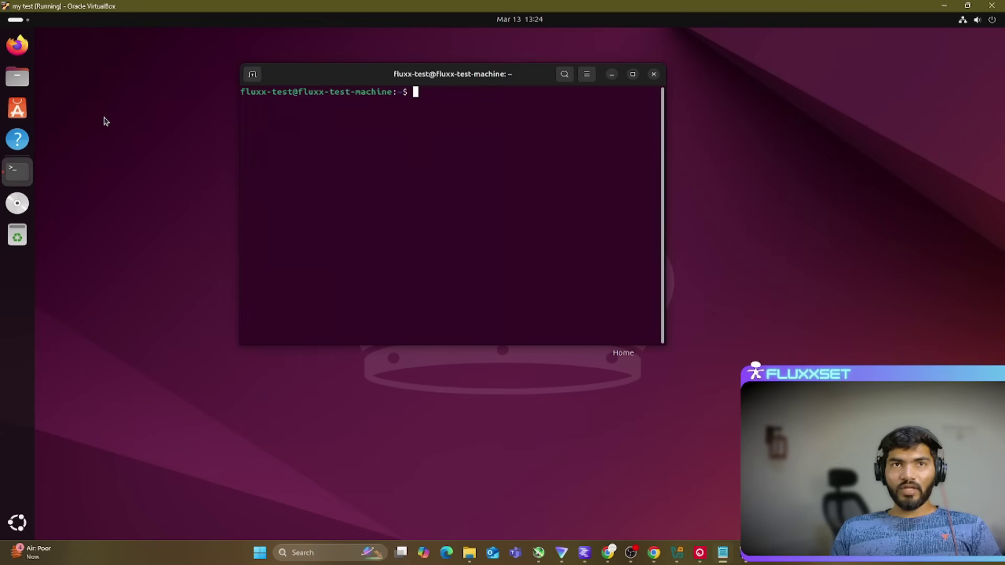
right_click(360, 144)
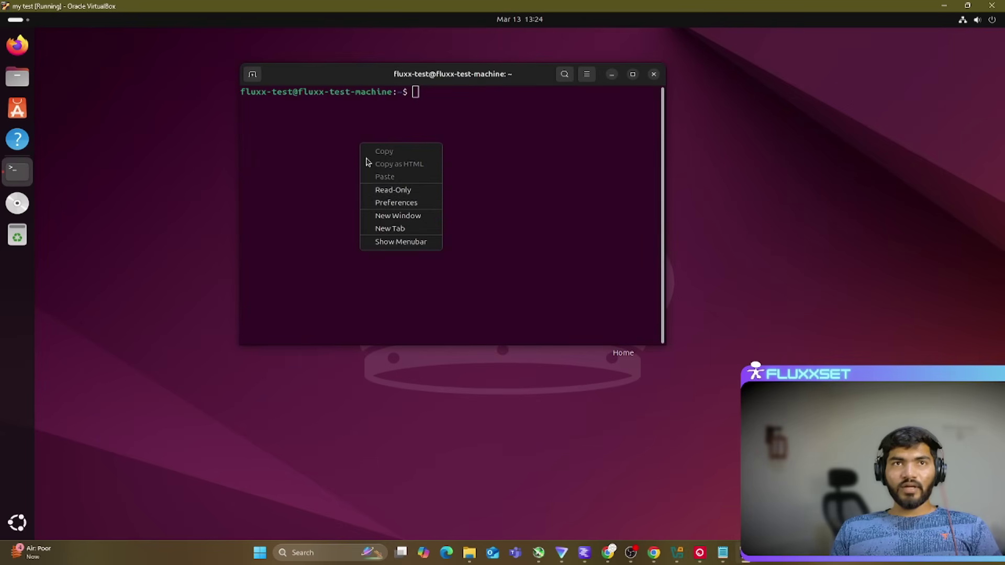
click(111, 79)
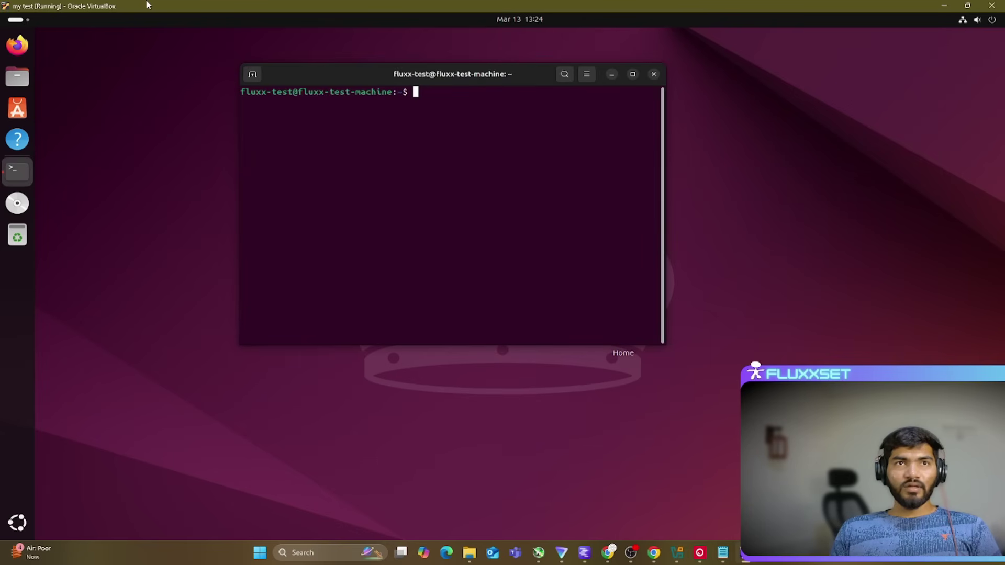
Step: Show the VM menu bar and enable clipboard file transfers under Devices > Shared Clipboard
key(ctrl+c)
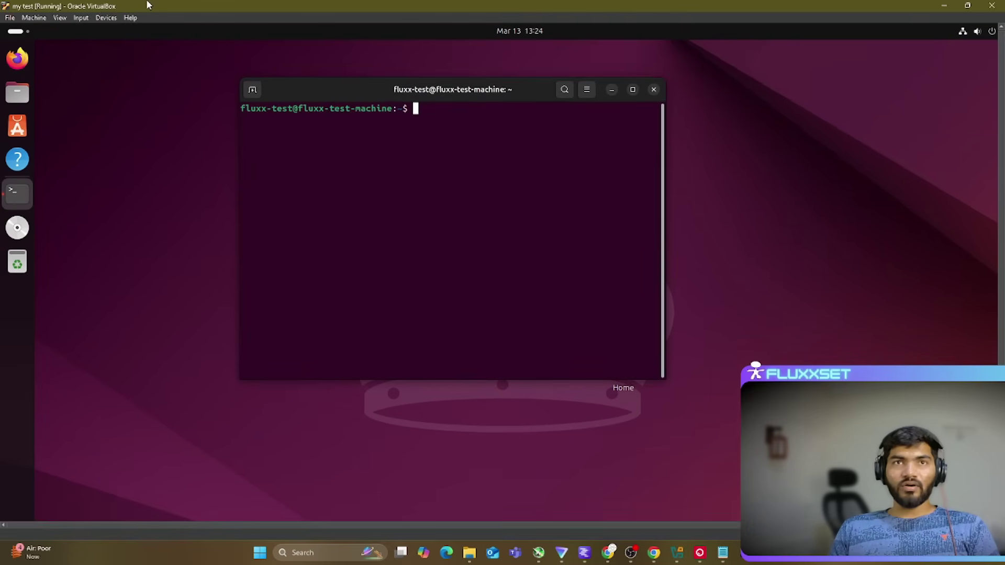
click(106, 18)
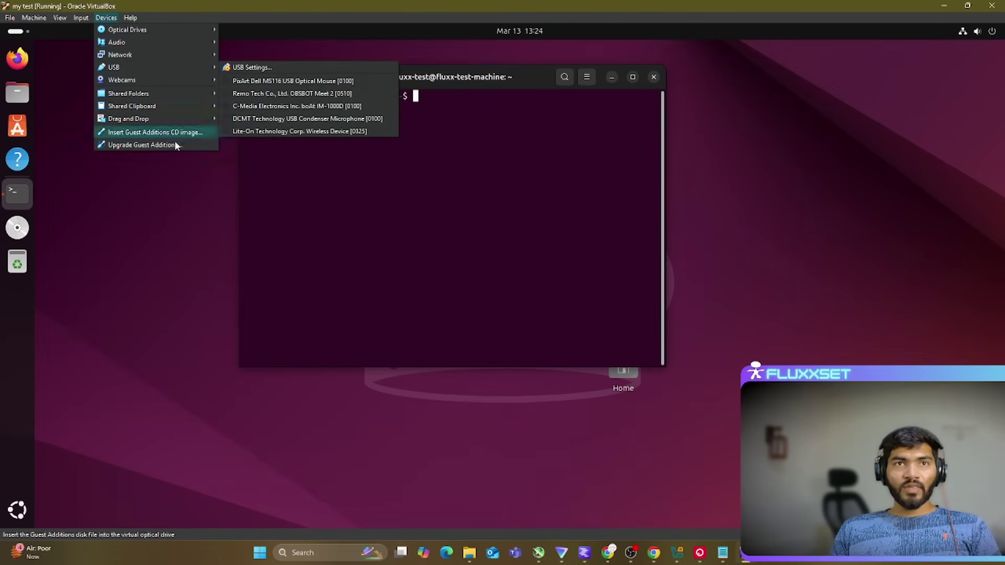
mouse_move(167, 107)
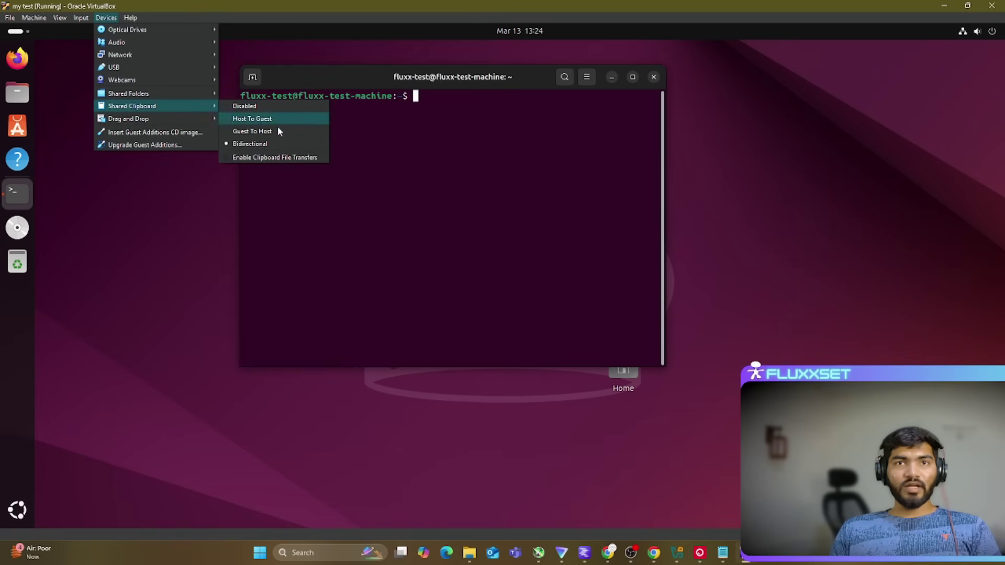
click(277, 157)
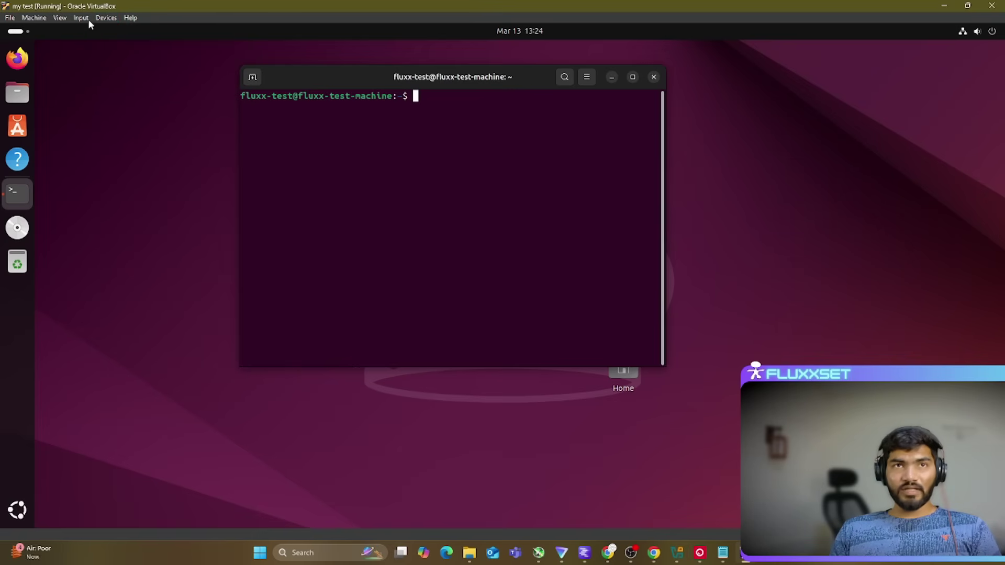
Step: Set the Devices > Shared Clipboard mode to Bidirectional
click(108, 18)
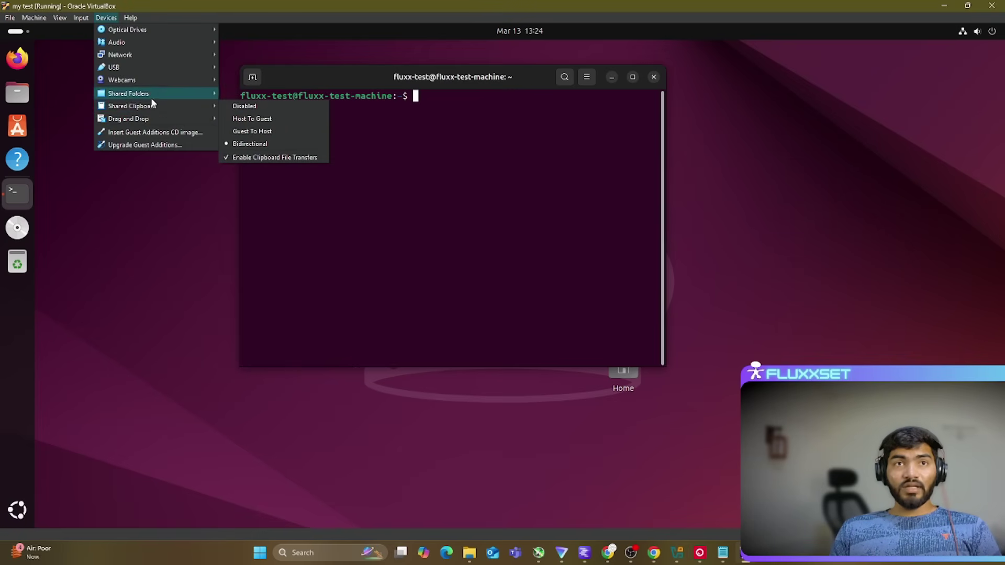
mouse_move(152, 108)
click(247, 106)
click(102, 19)
mouse_move(158, 107)
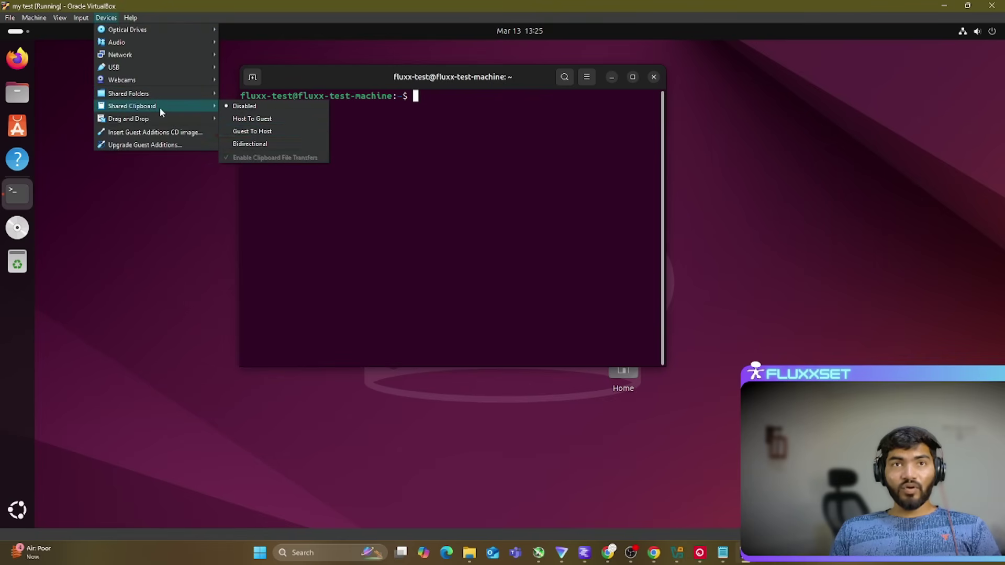
click(256, 144)
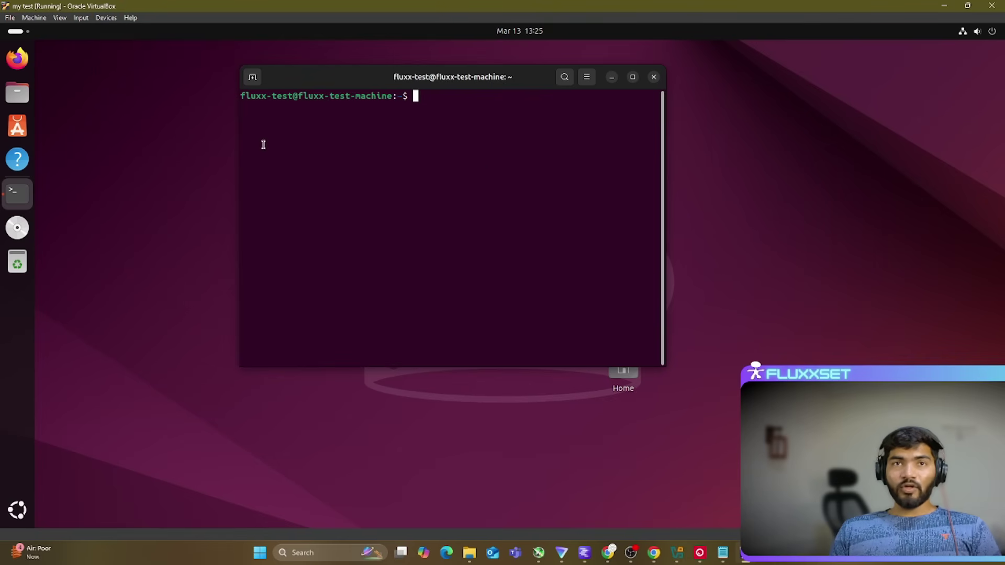
Step: Recheck Terminal's paste menu, then open the guest's Files window
right_click(485, 174)
click(390, 154)
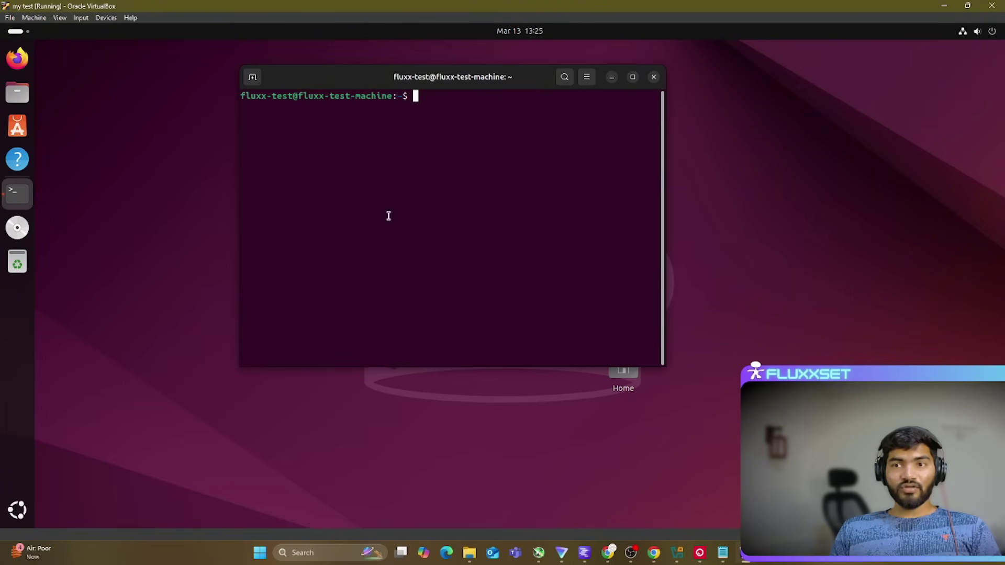
click(723, 553)
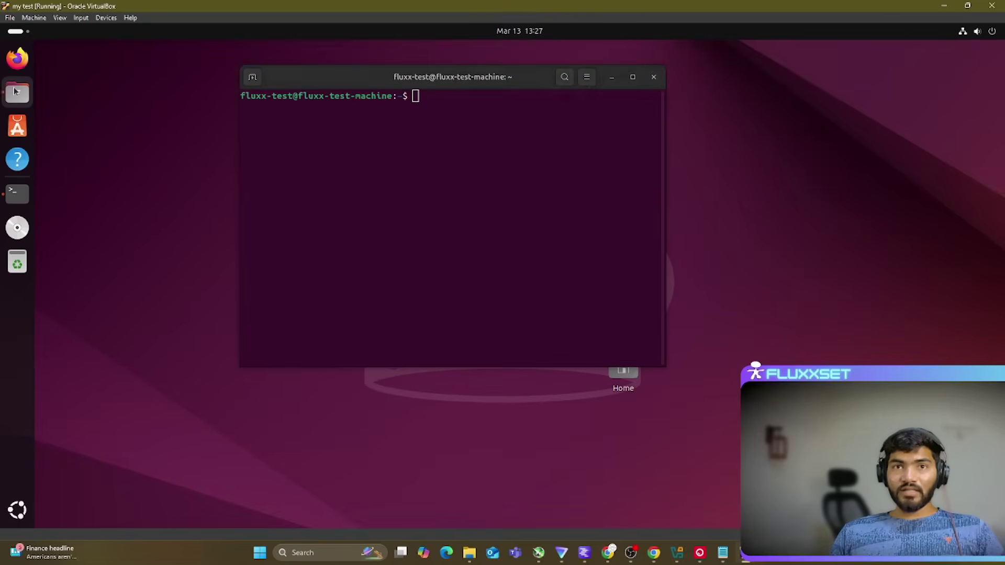
click(17, 93)
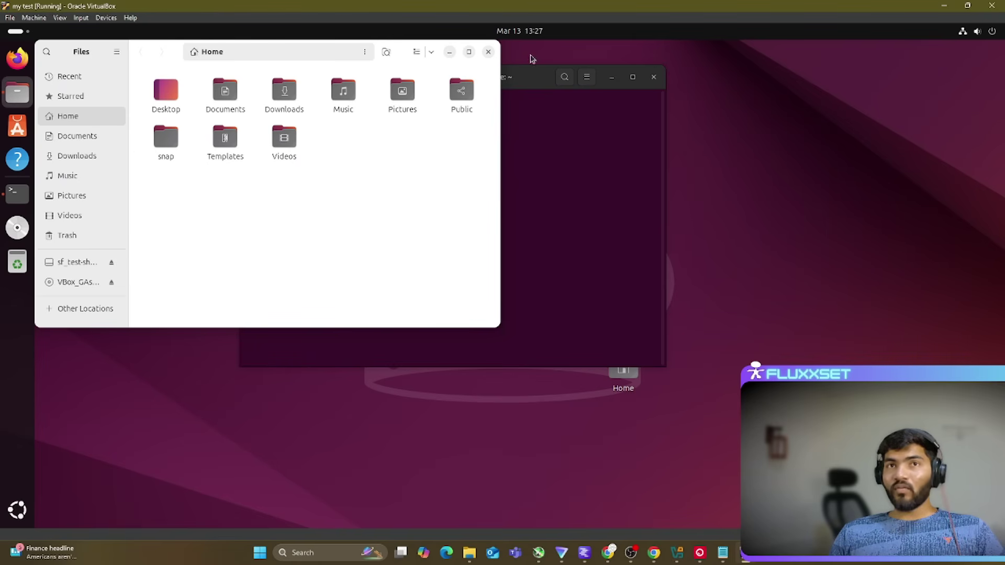
Step: Open sf_test-shared in Files past its location error, and open host File Explorer at Documents
drag(401, 53, 428, 65)
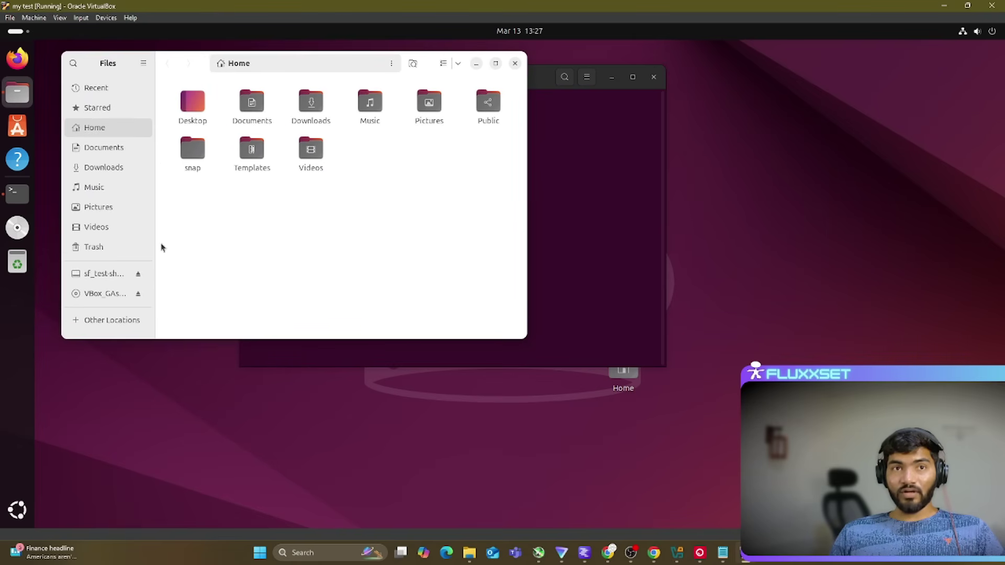
click(103, 276)
click(296, 236)
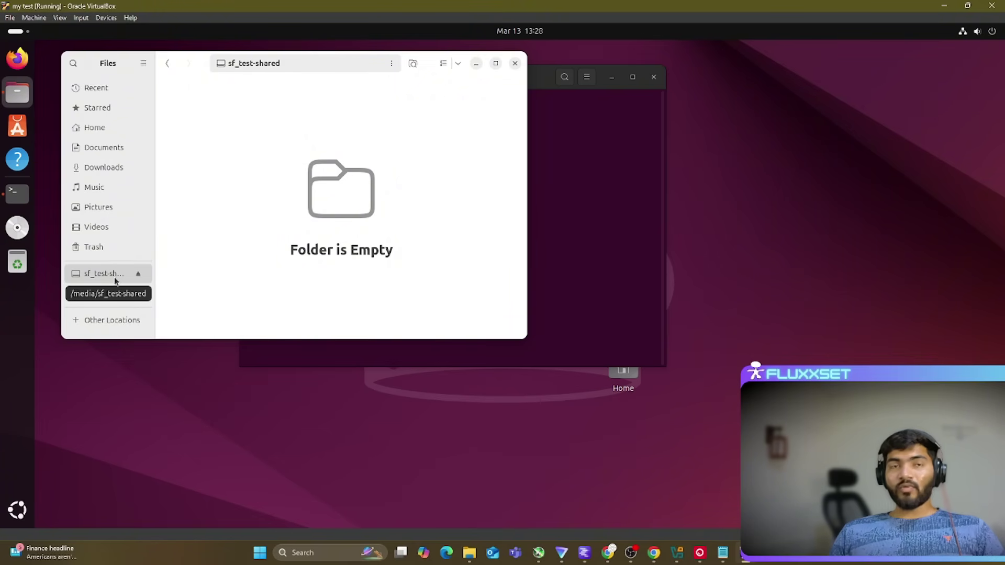
click(95, 271)
click(94, 276)
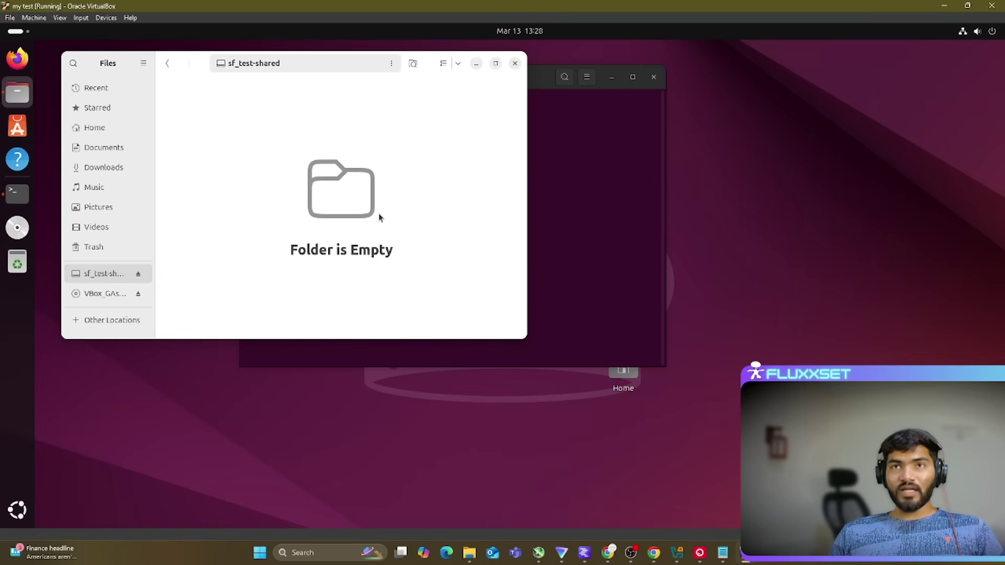
click(469, 553)
click(591, 241)
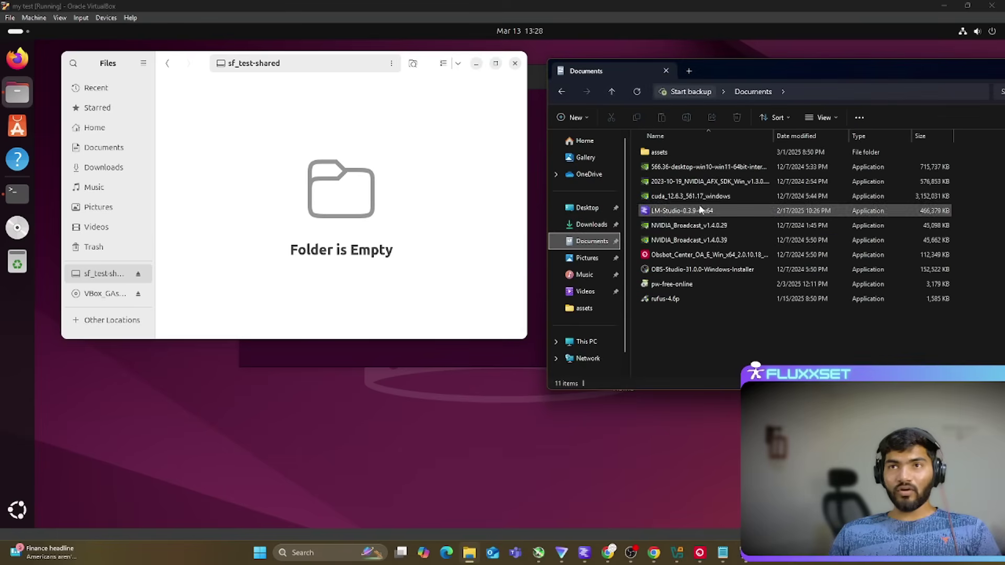
Step: Drag the VSCodeUserSetup installer from Downloads into Videos > test-shared in File Explorer
click(578, 288)
click(917, 169)
double_click(917, 170)
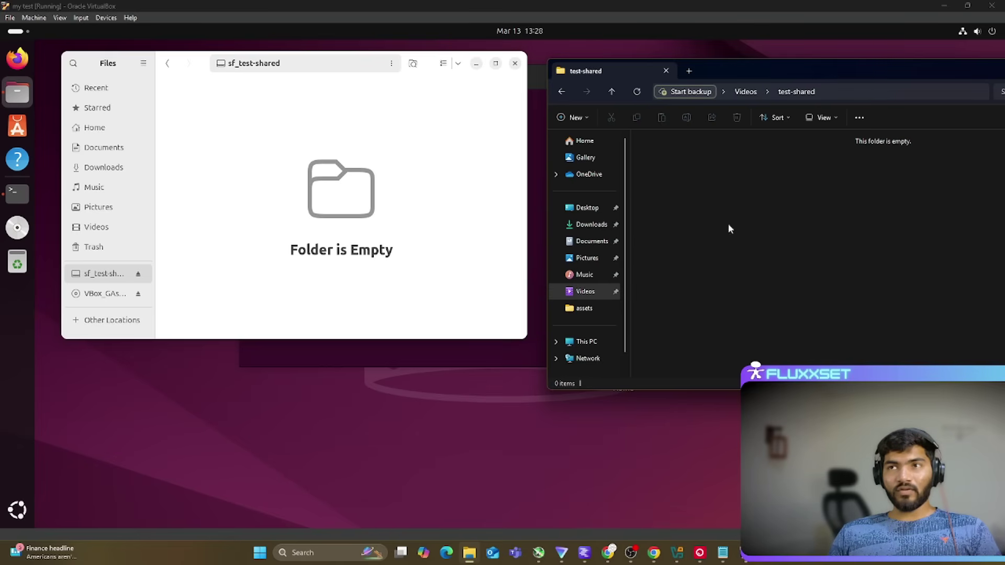
click(689, 71)
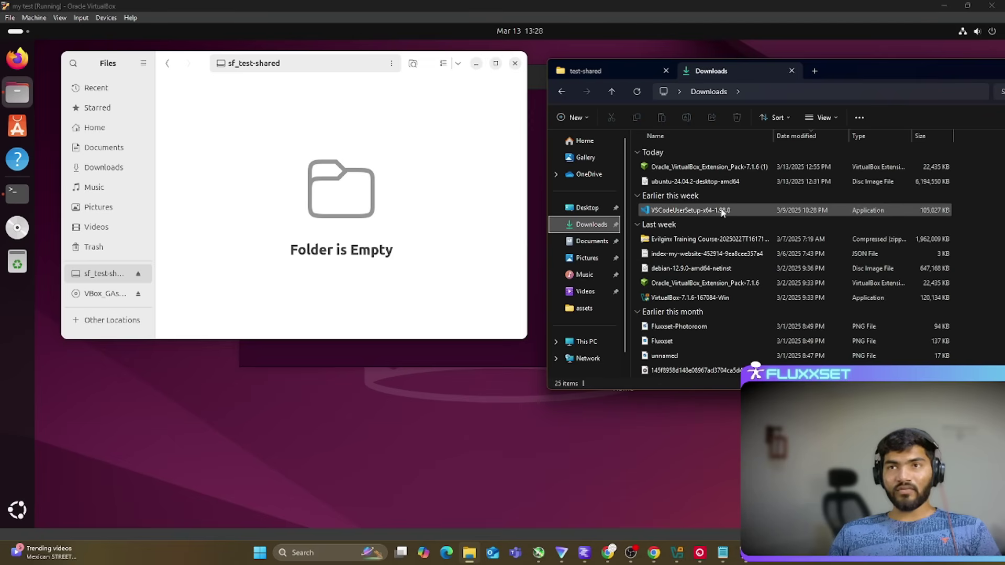
click(696, 211)
drag(696, 211, 719, 223)
Step: Reselect VSCodeUserSetup, then look for it in the guest's sf_test-shared folder
click(768, 225)
click(687, 184)
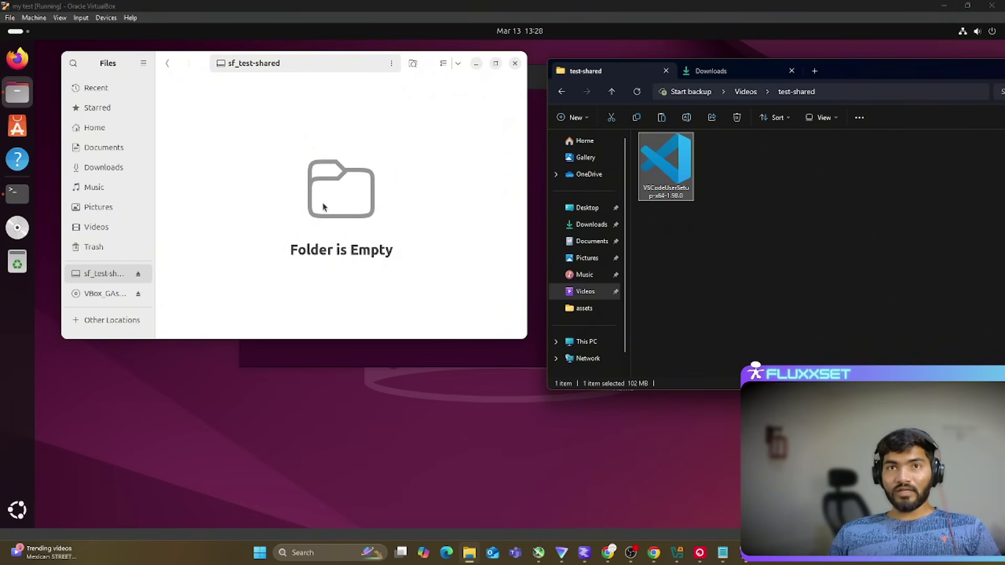
click(723, 275)
click(667, 175)
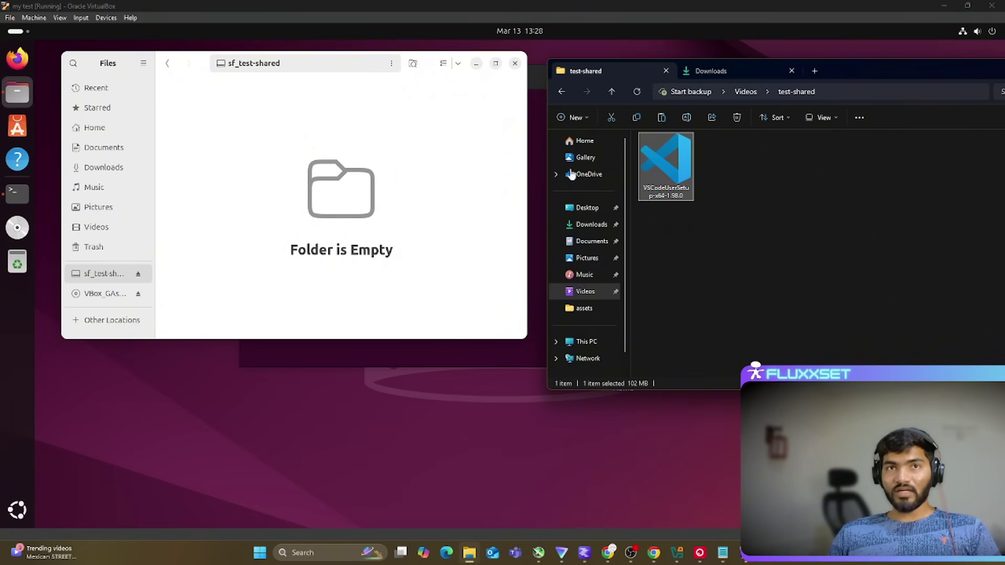
click(96, 238)
click(90, 274)
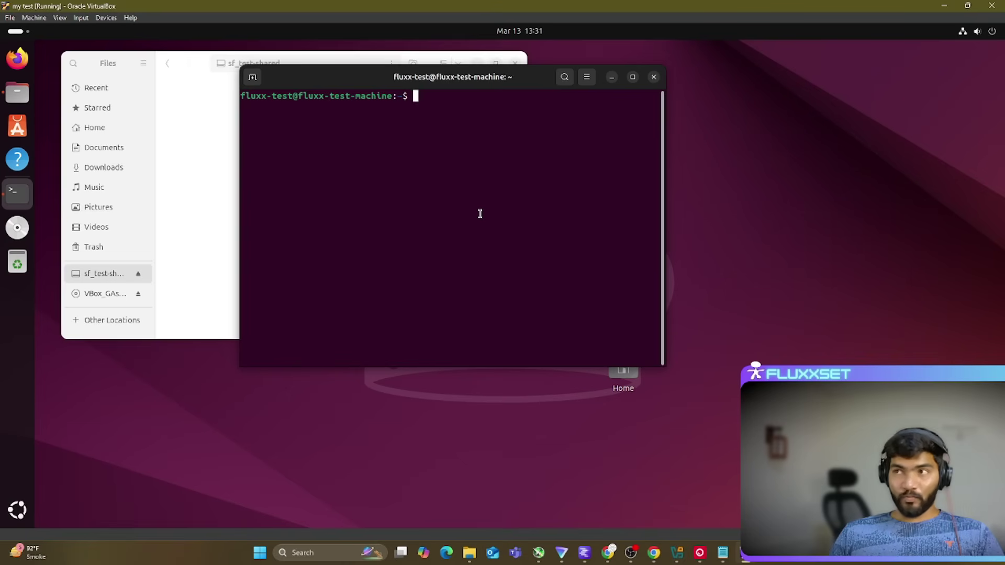
Step: Run sudo usermod -aG vboxsf $USER in the guest terminal, then bring up the close-VM dialog
text(sudo usermo)
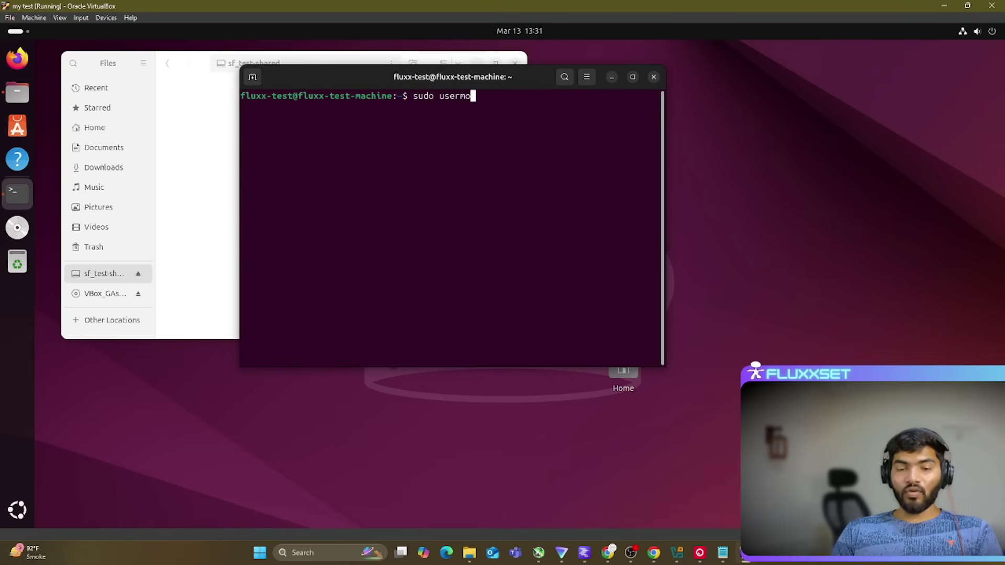
text(d -)
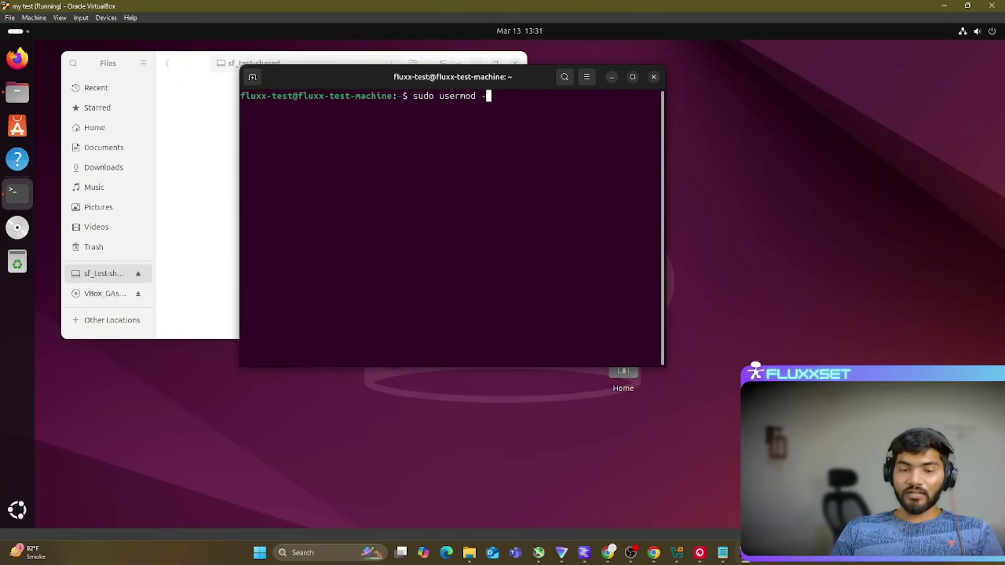
text(aG)
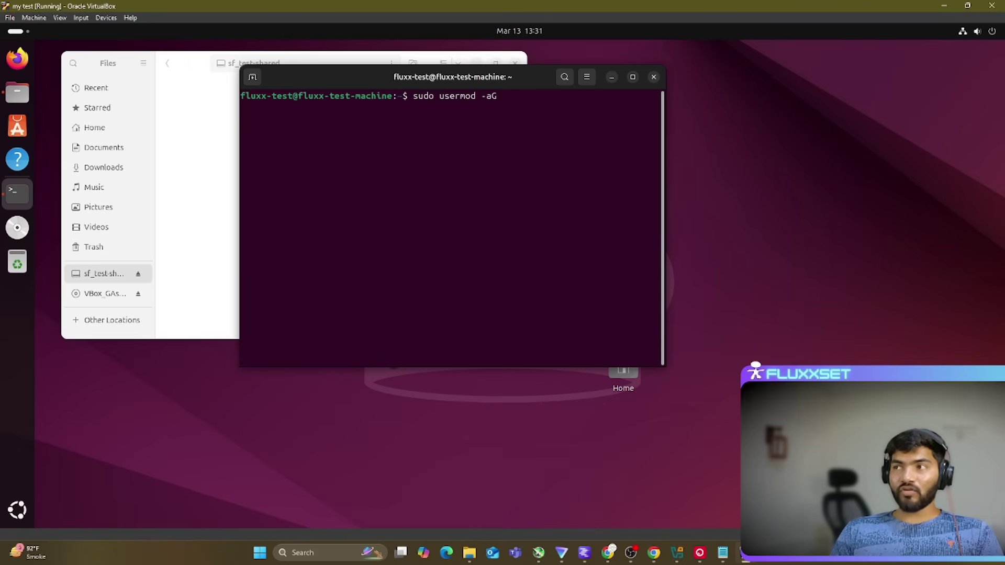
text( vb)
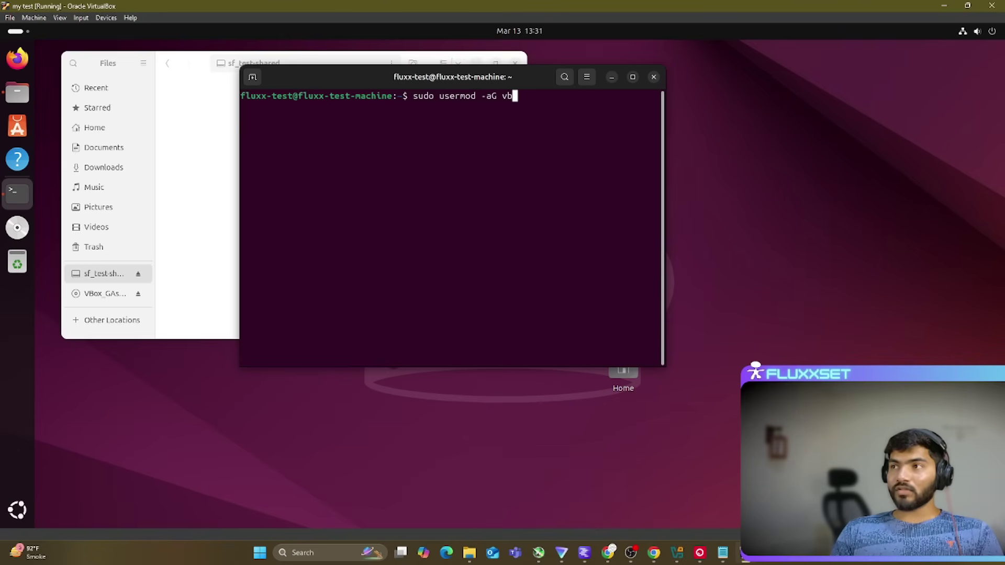
text(oxsf)
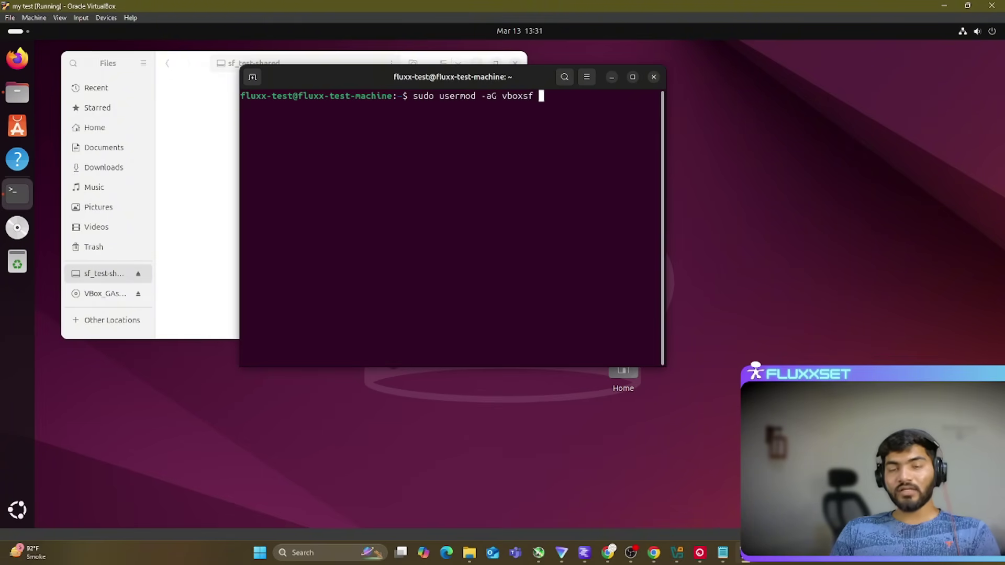
text( $USER)
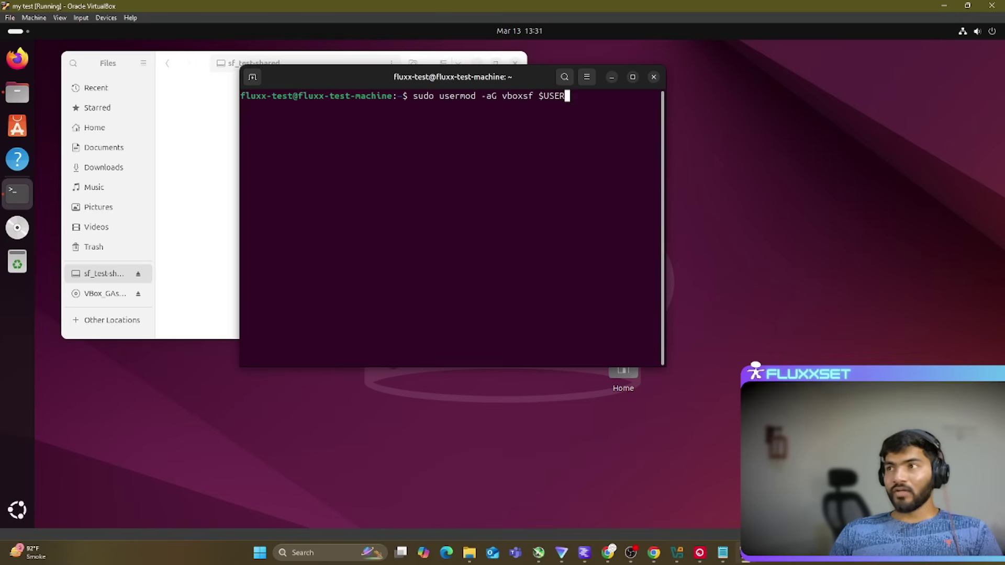
key(Return)
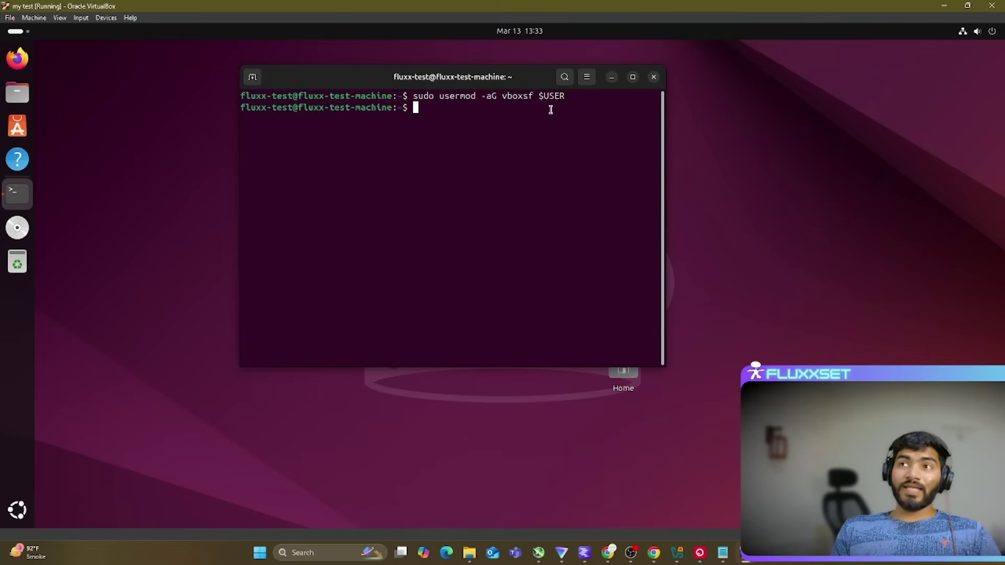
click(991, 5)
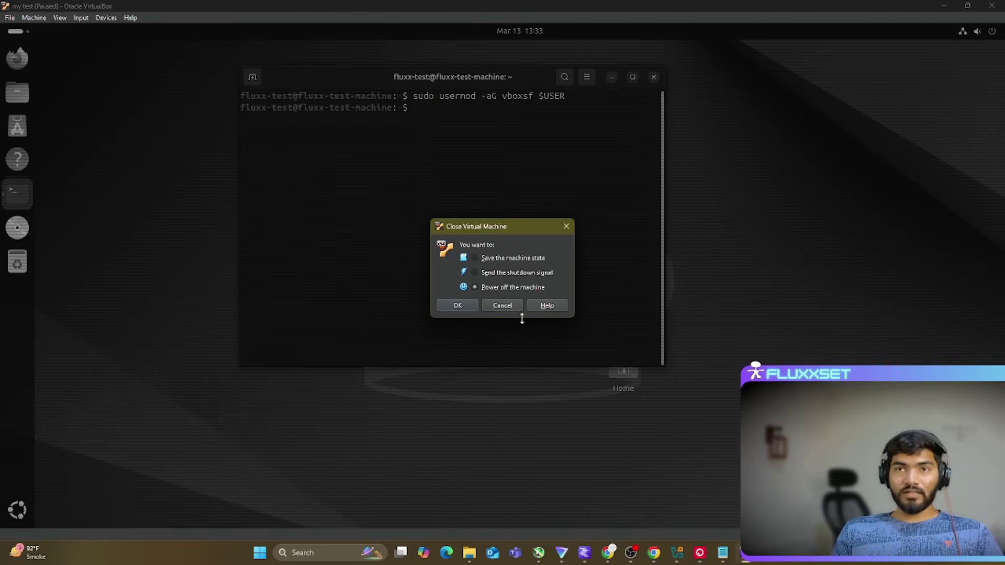
Step: Power off and restart the VM, log back in, and open sf_test-shared in Files
click(463, 308)
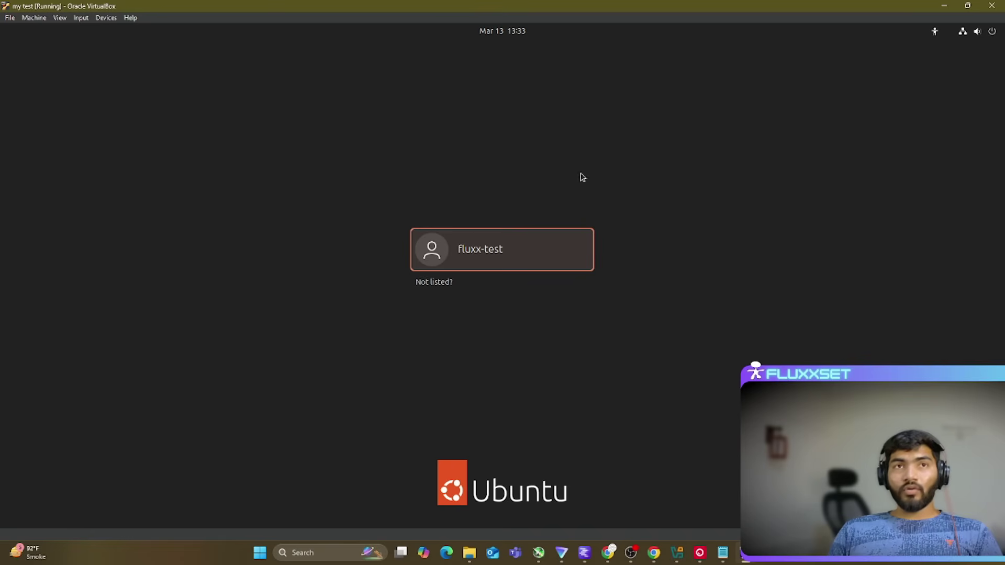
click(531, 260)
text(********)
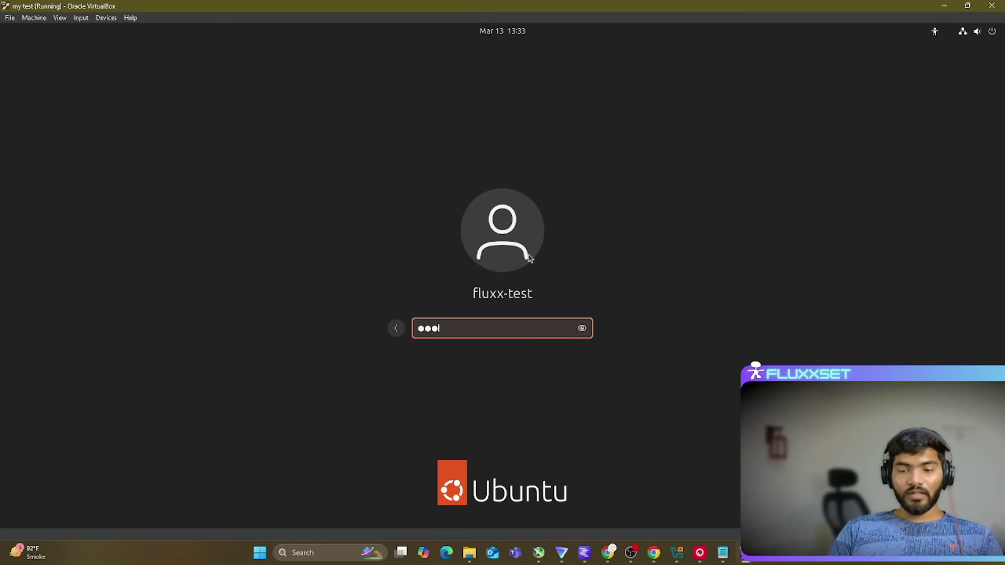
key(Return)
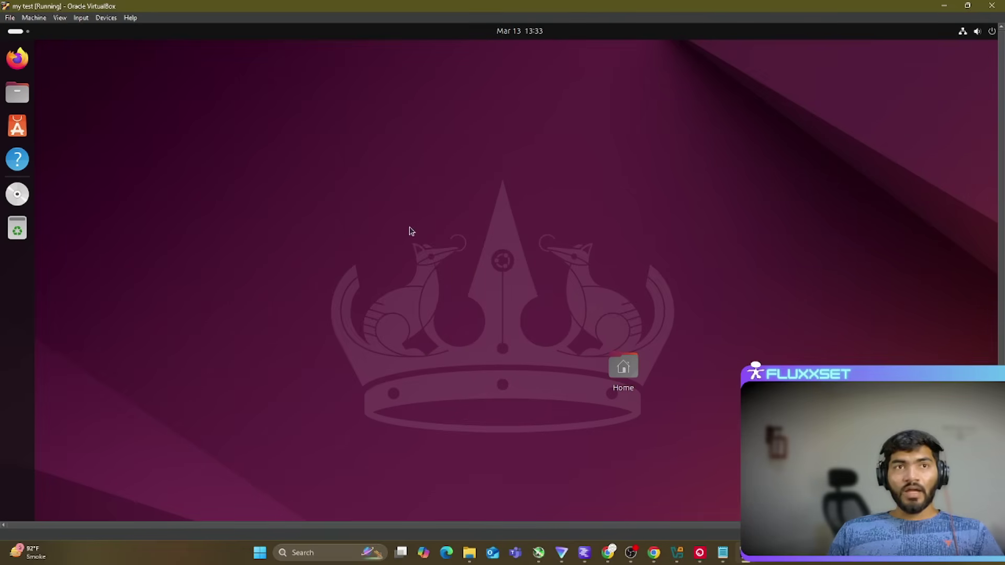
click(18, 92)
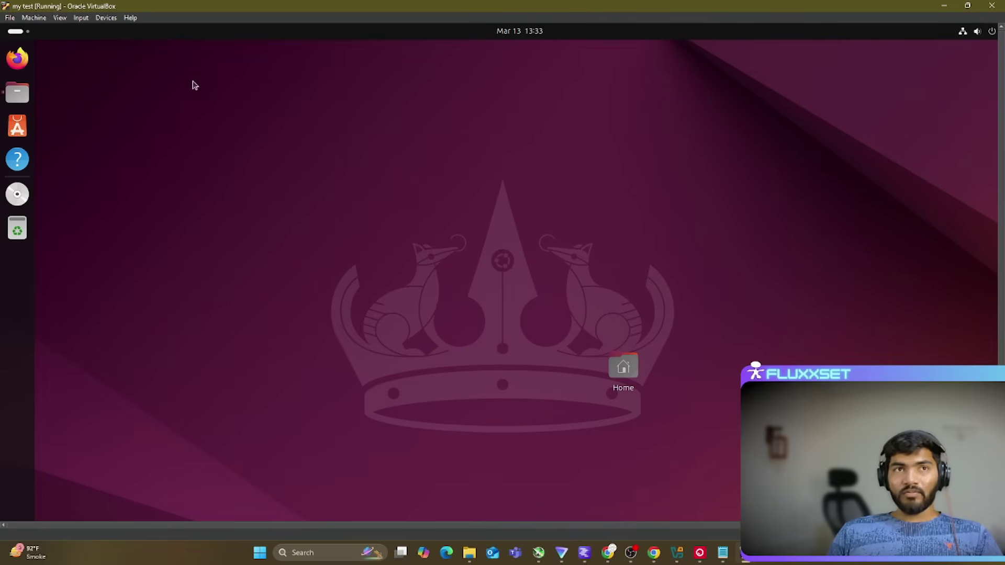
click(62, 259)
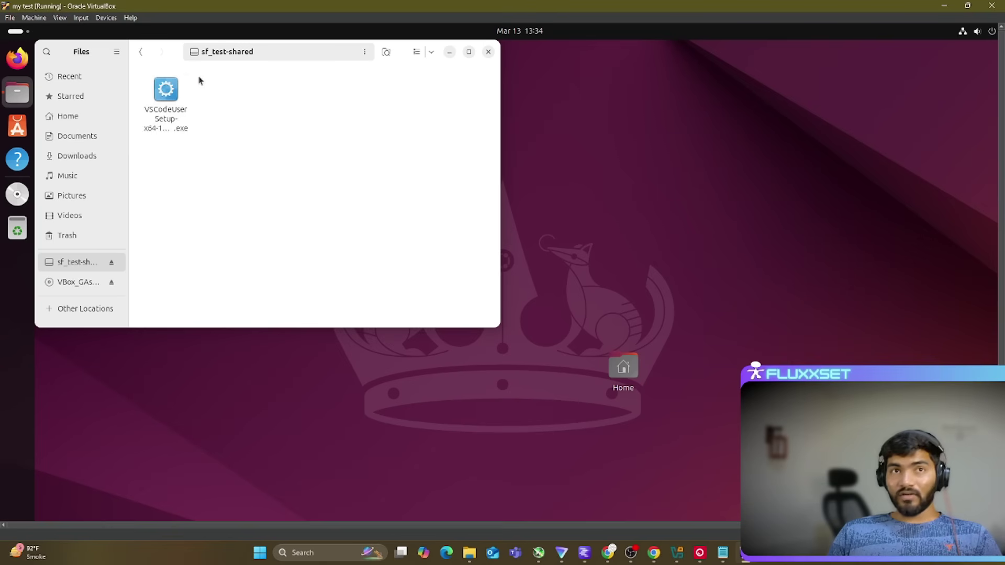
Step: Browse Downloads, Home and Videos, then open a Terminal from sf_test-shared's context menu
click(167, 102)
click(231, 179)
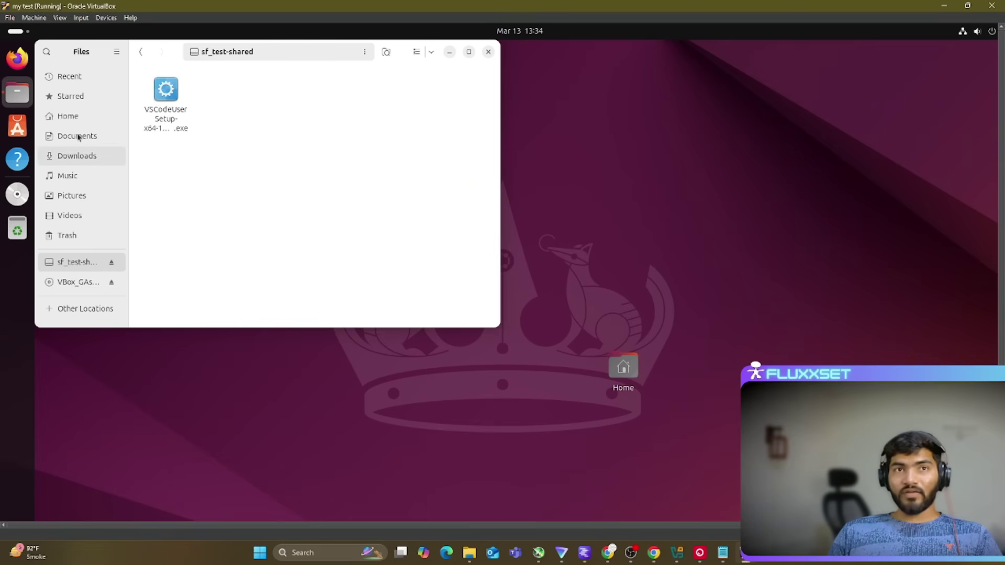
click(76, 156)
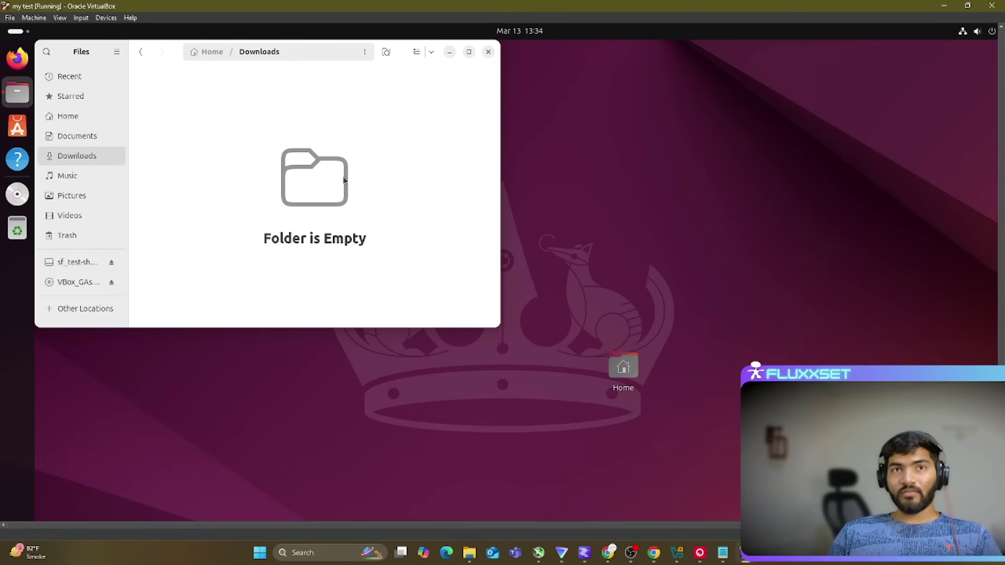
click(82, 124)
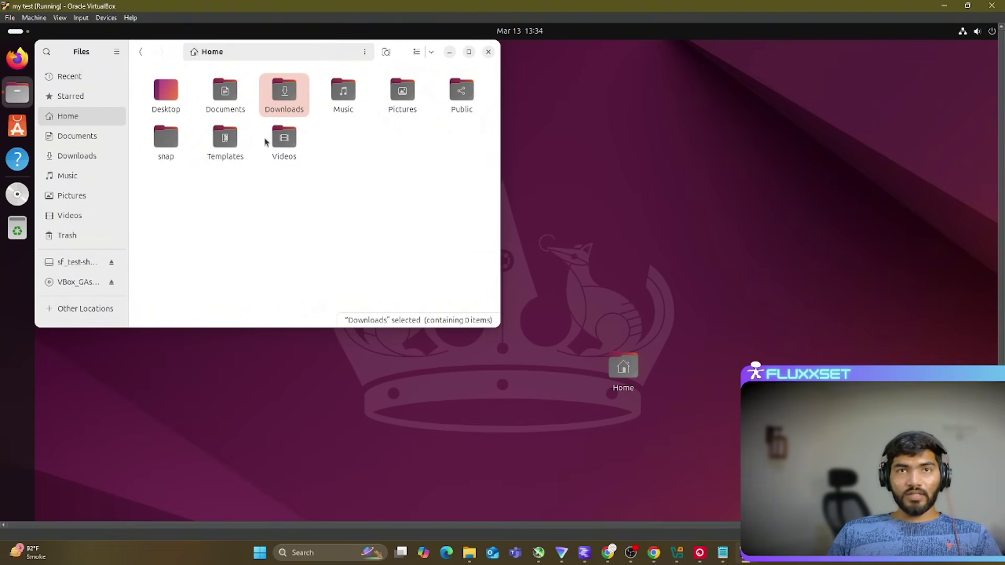
double_click(284, 140)
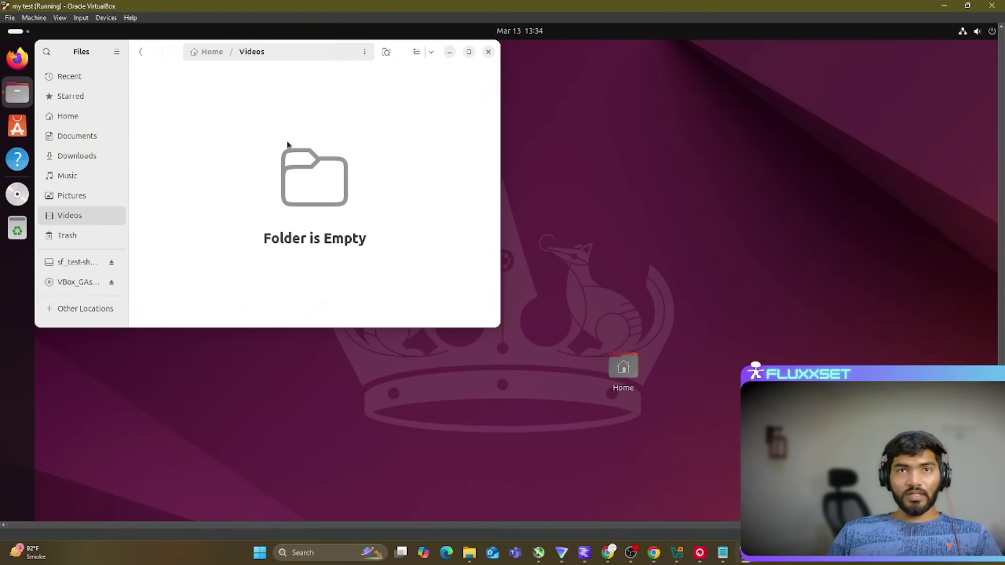
click(76, 262)
right_click(265, 125)
click(314, 216)
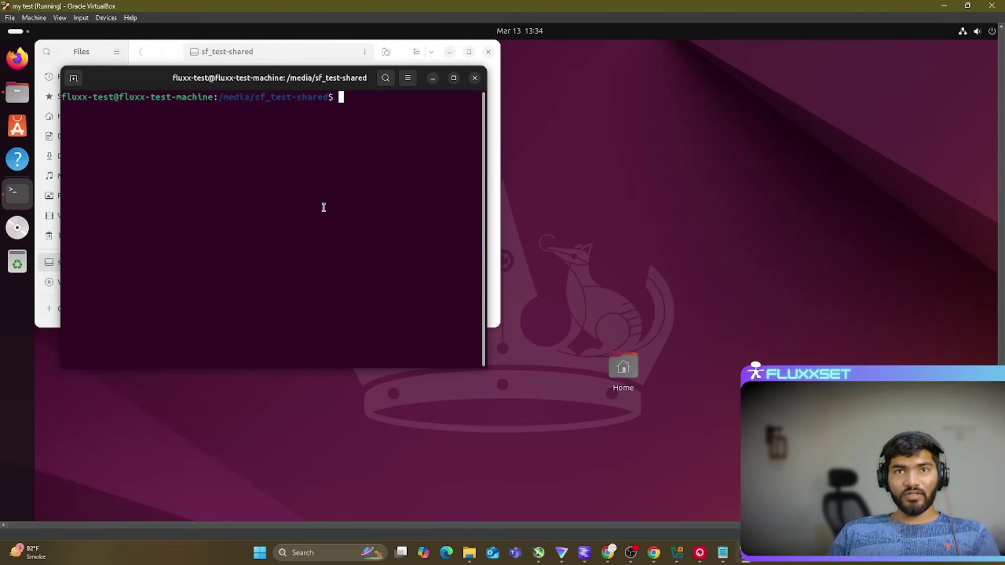
Step: Create xx.txt containing 'anasakidsas' with nano in the shared folder
text(nano xx.txt)
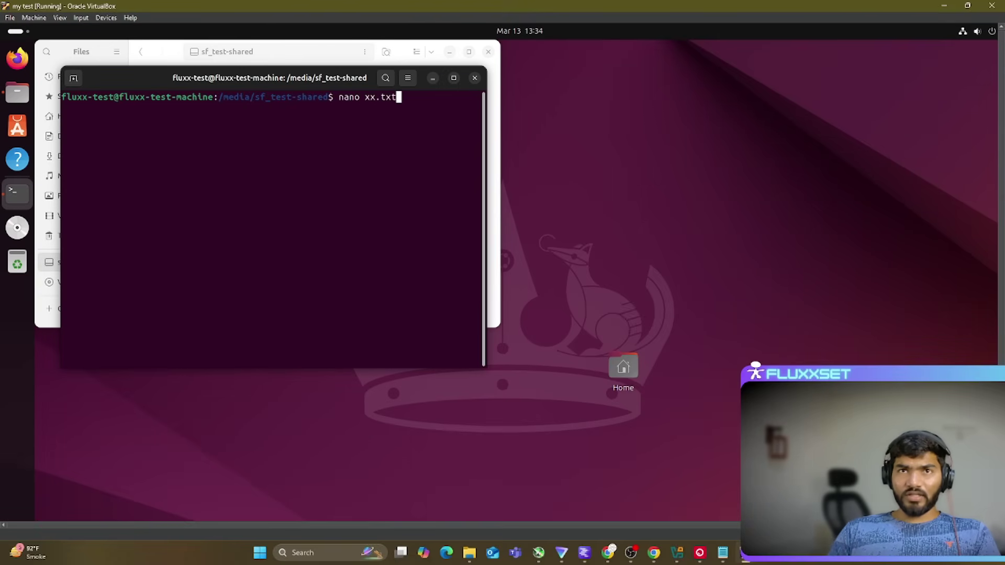
key(Return)
text(anasakidsas)
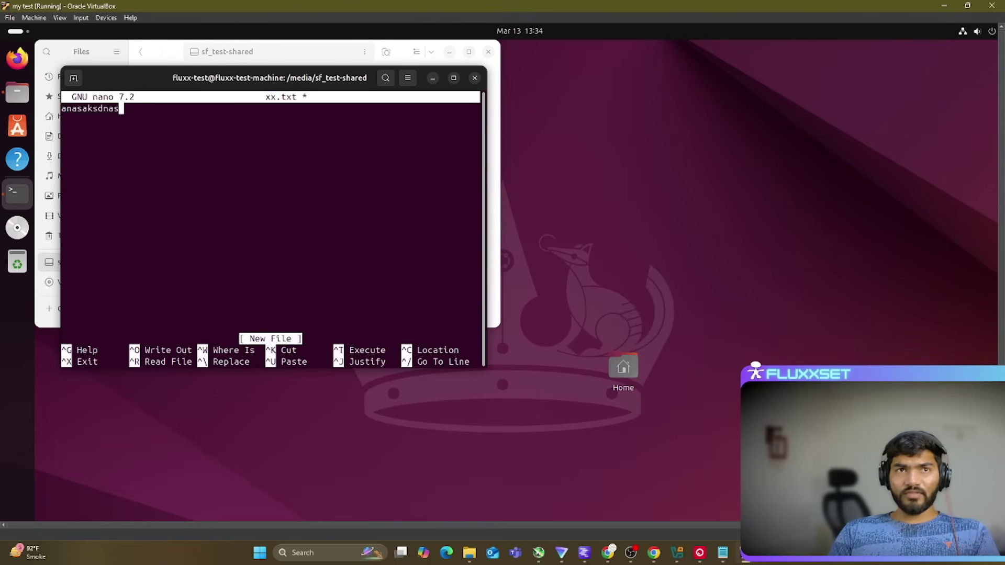
key(ctrl+s)
key(ctrl+x)
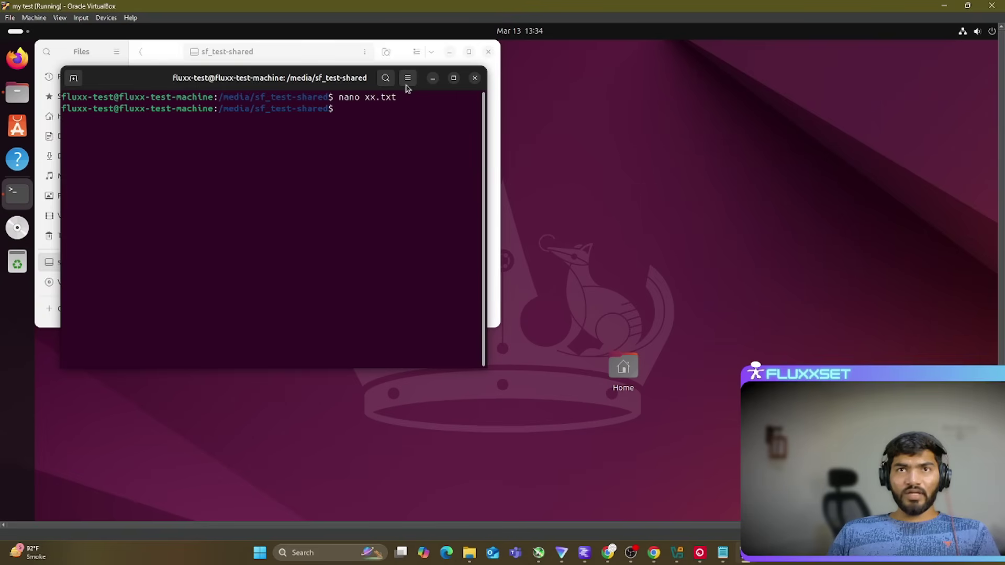
Step: Minimize the terminal and find xx in the host's test-shared folder in File Explorer
click(432, 78)
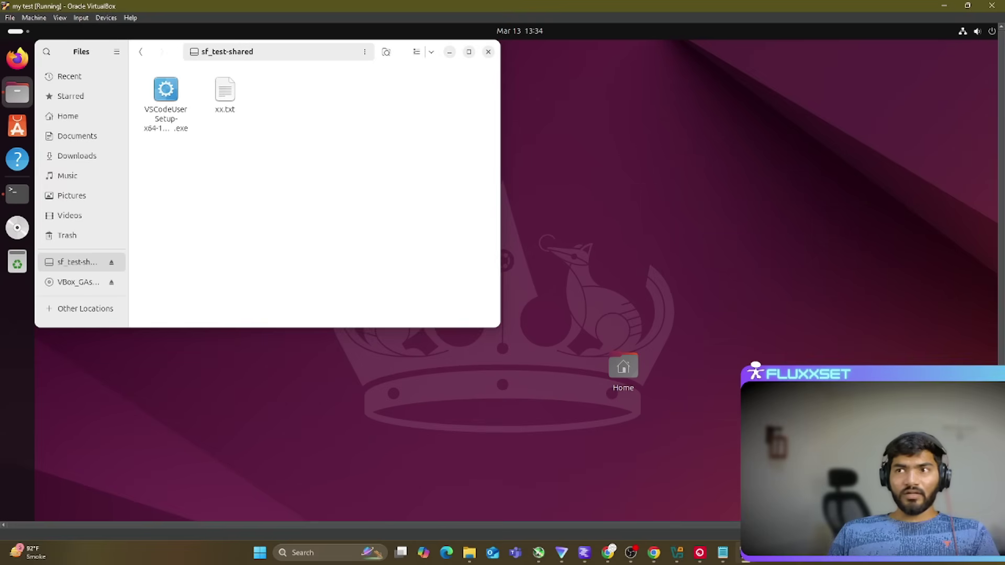
click(469, 553)
click(723, 164)
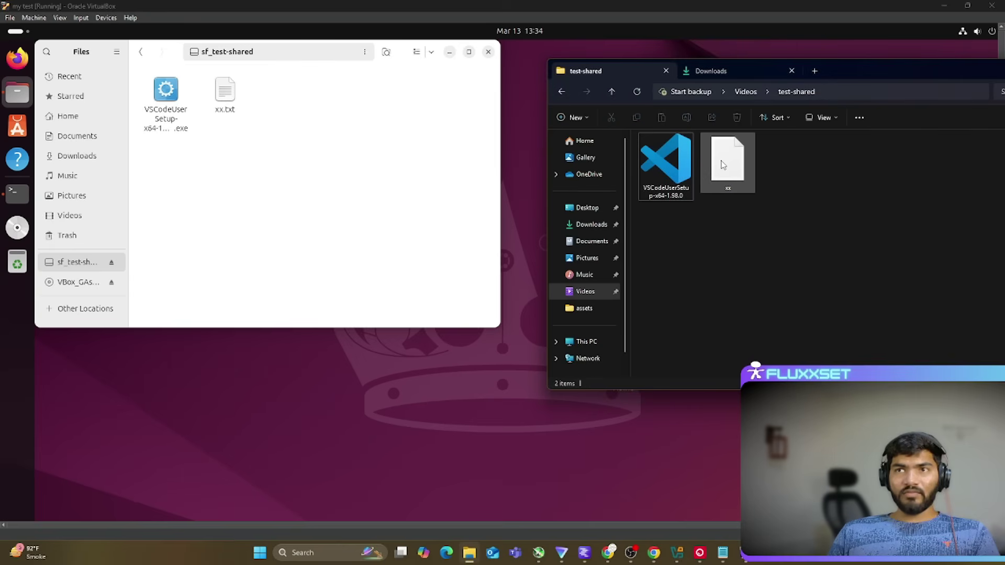
double_click(739, 172)
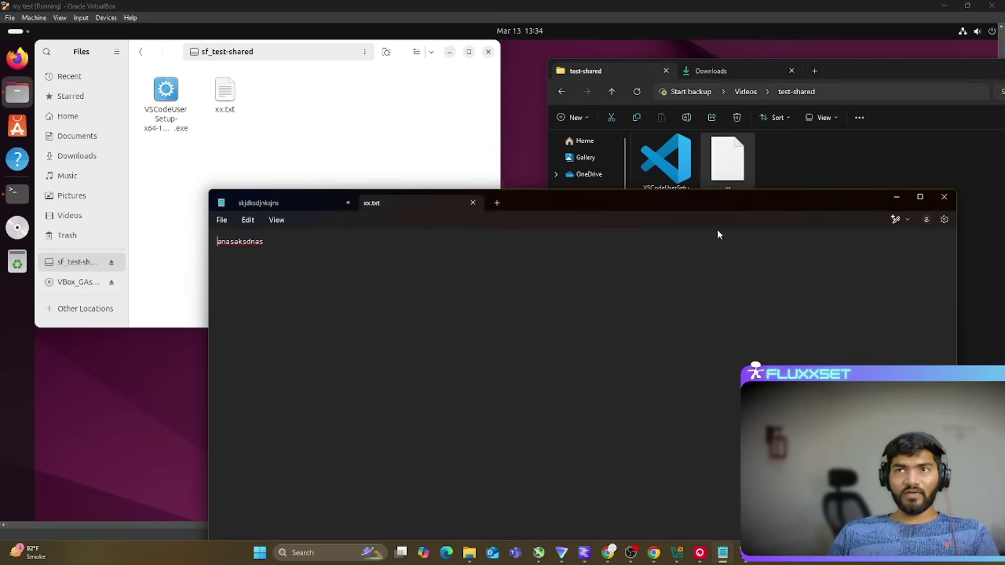
click(943, 198)
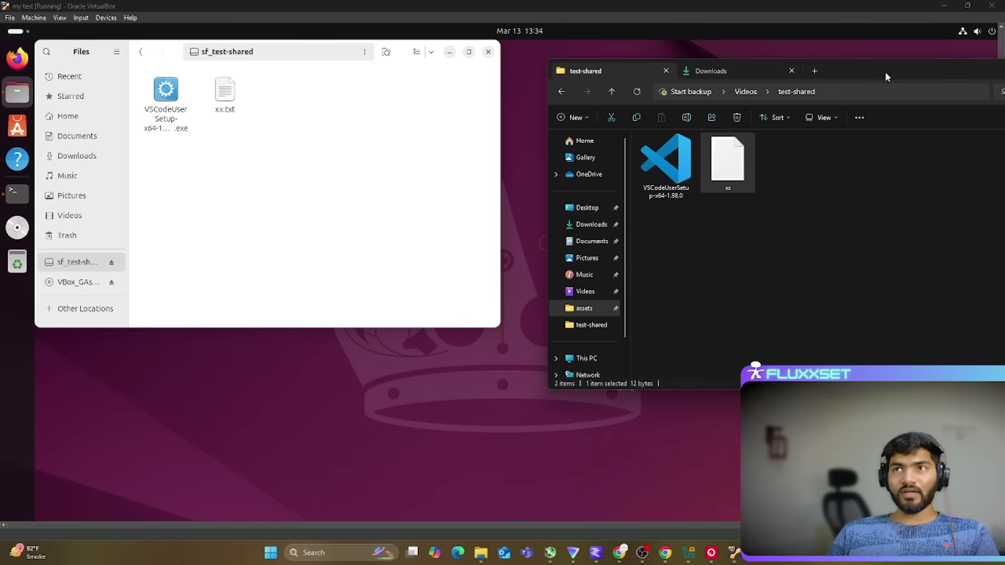